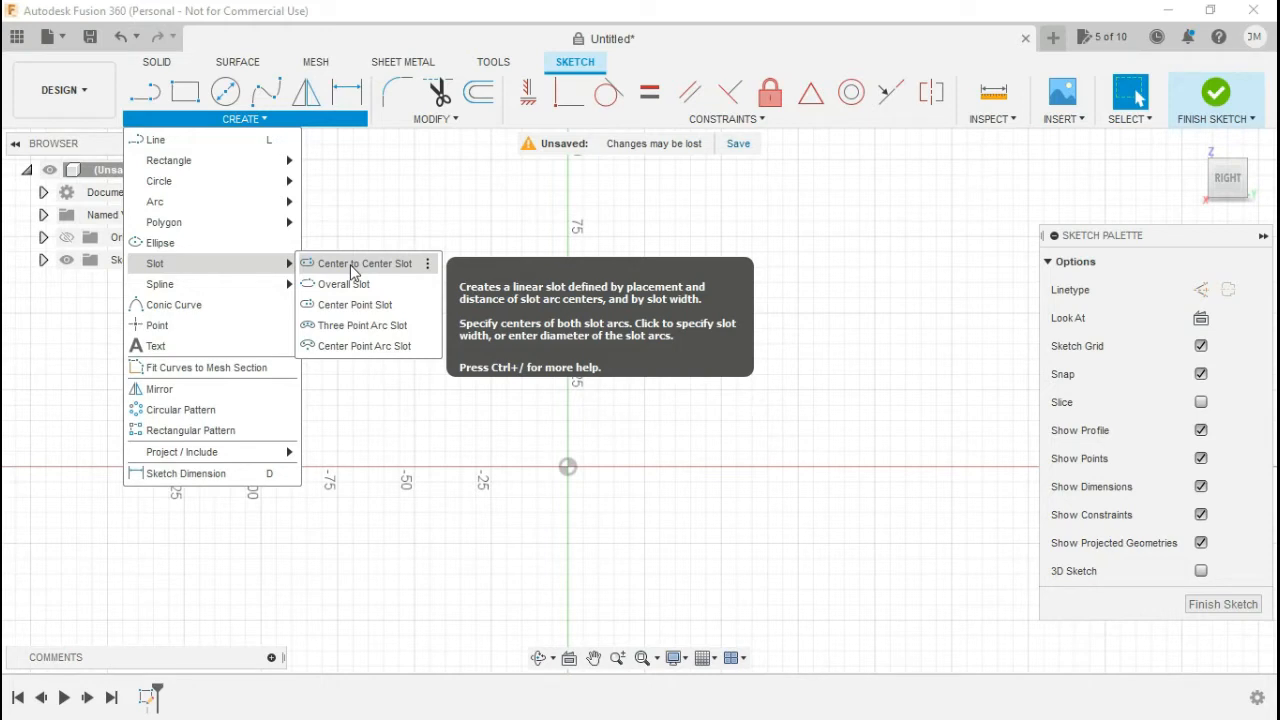
# - Sketch a horizontal center to center slot starting at the origin, about 65 mm between arc centers and 50 mm wide
pyautogui.click(352, 266)
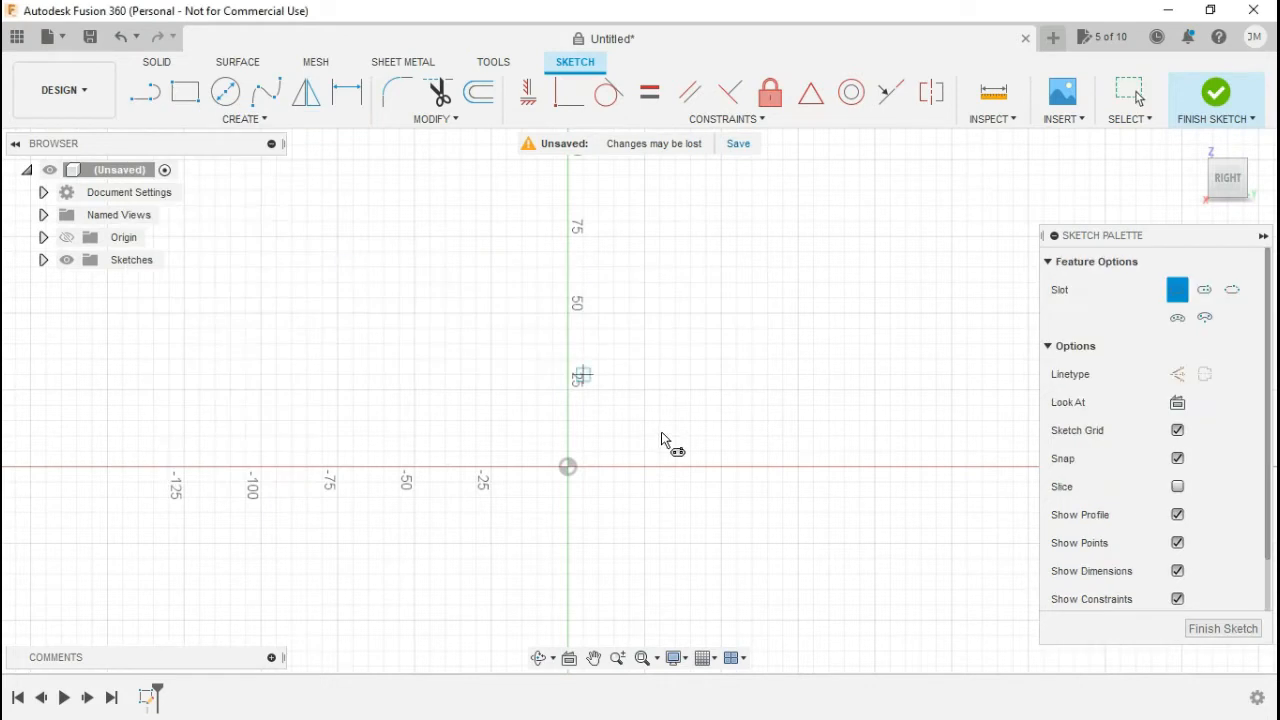
pyautogui.click(568, 468)
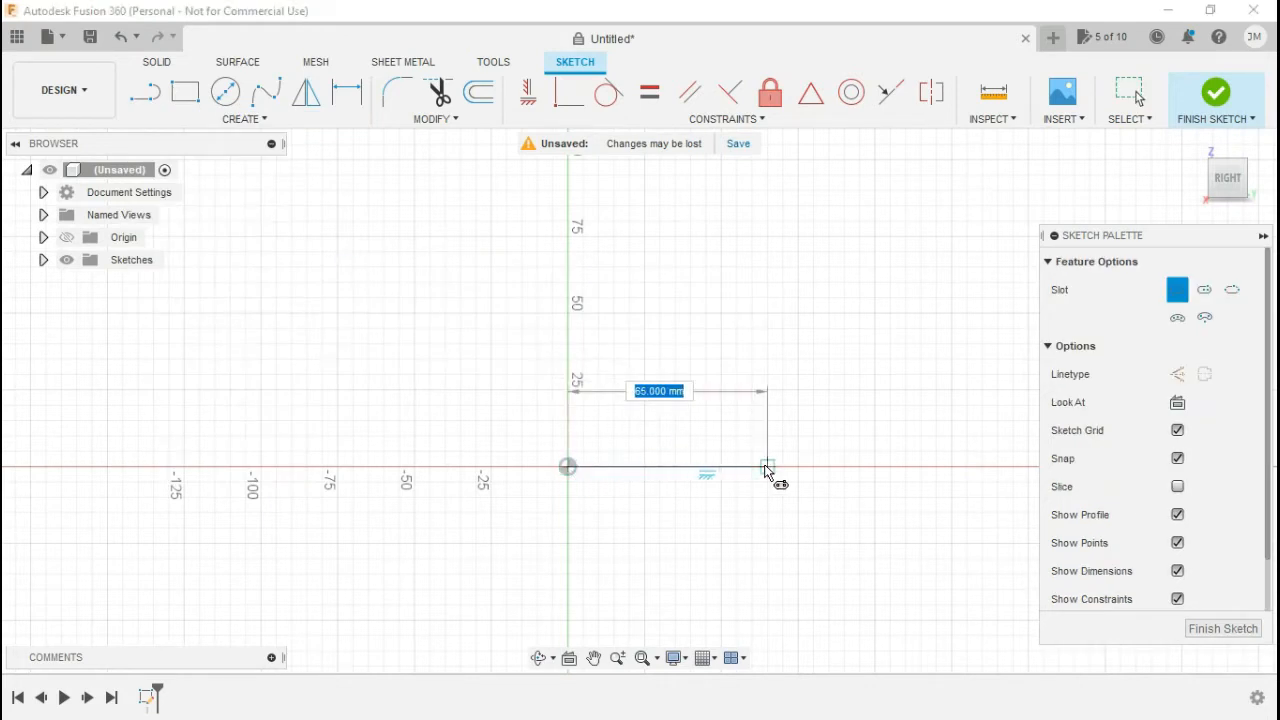
pyautogui.click(767, 467)
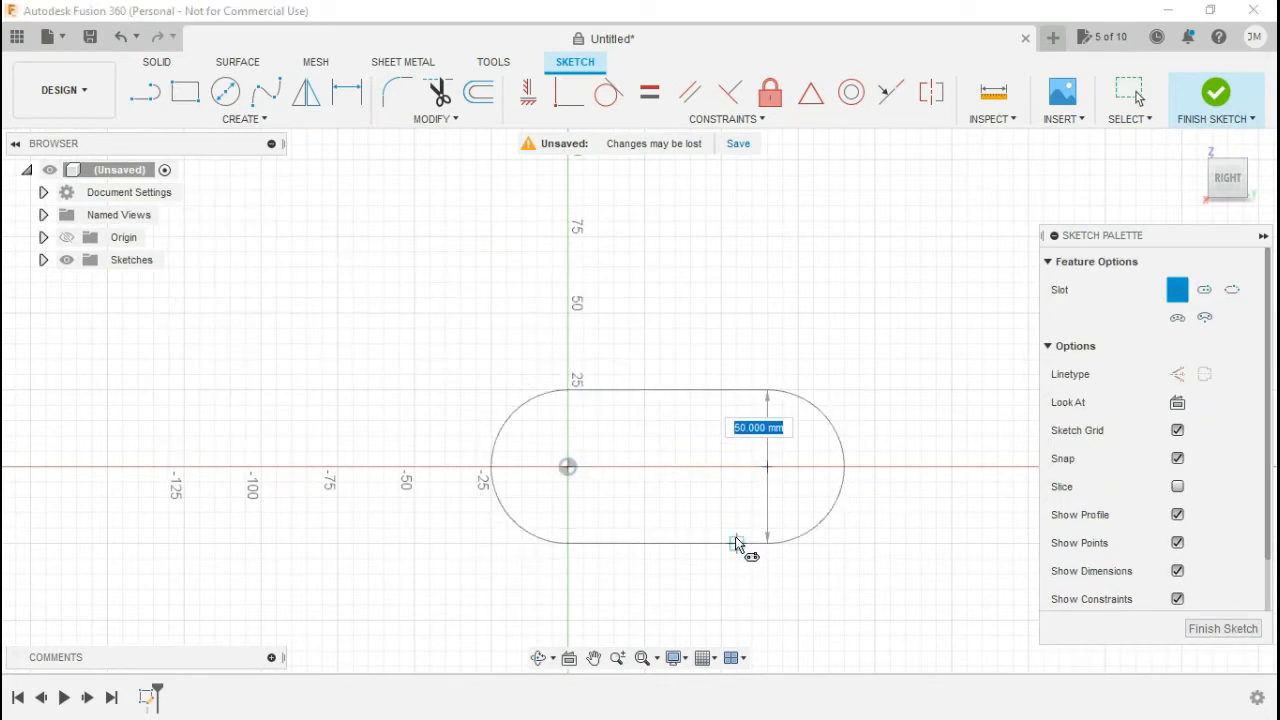
pyautogui.click(737, 540)
# - Dimension the slot's width between its two straight edges, placing the dimension beside the end at the origin
pyautogui.click(346, 92)
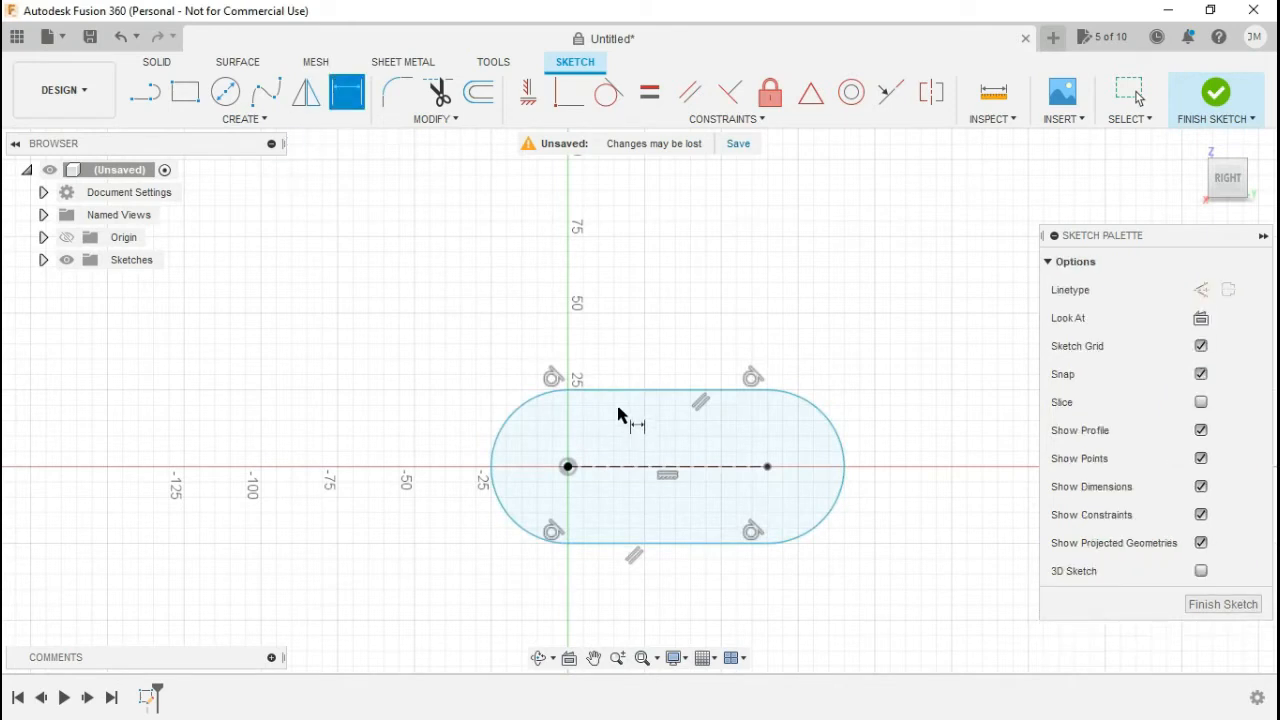
pyautogui.click(622, 390)
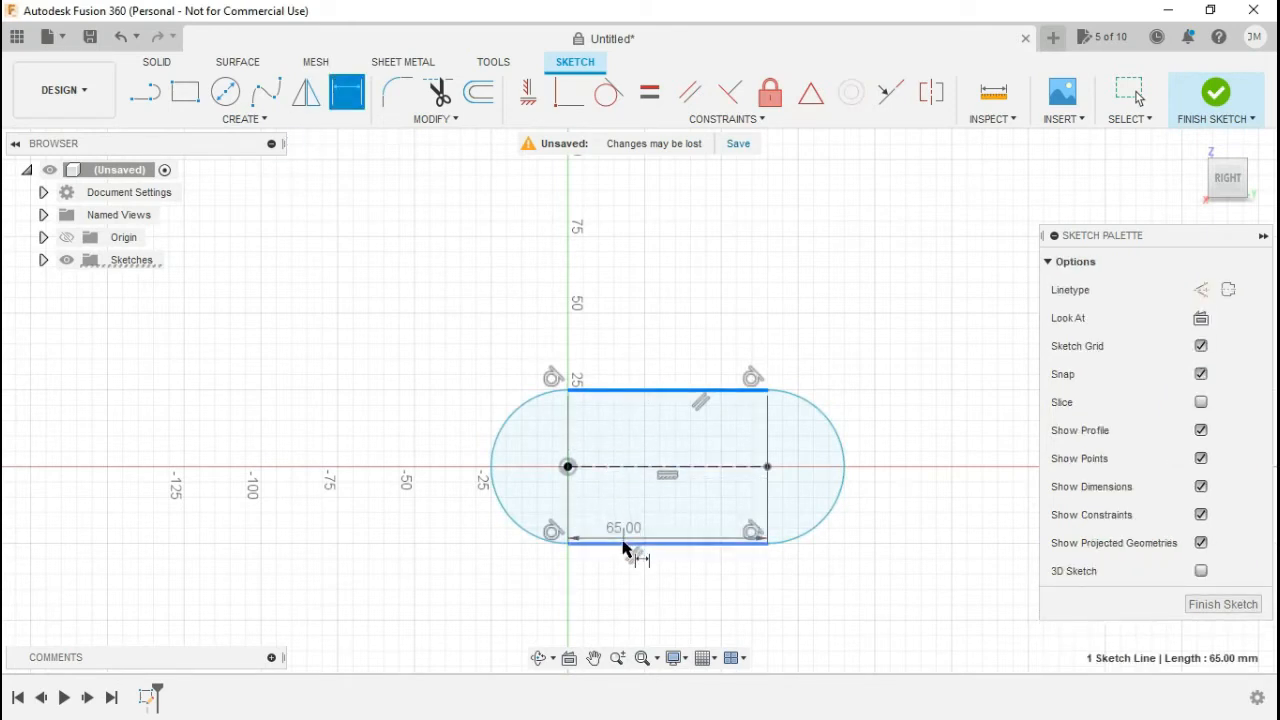
pyautogui.click(629, 544)
pyautogui.click(427, 482)
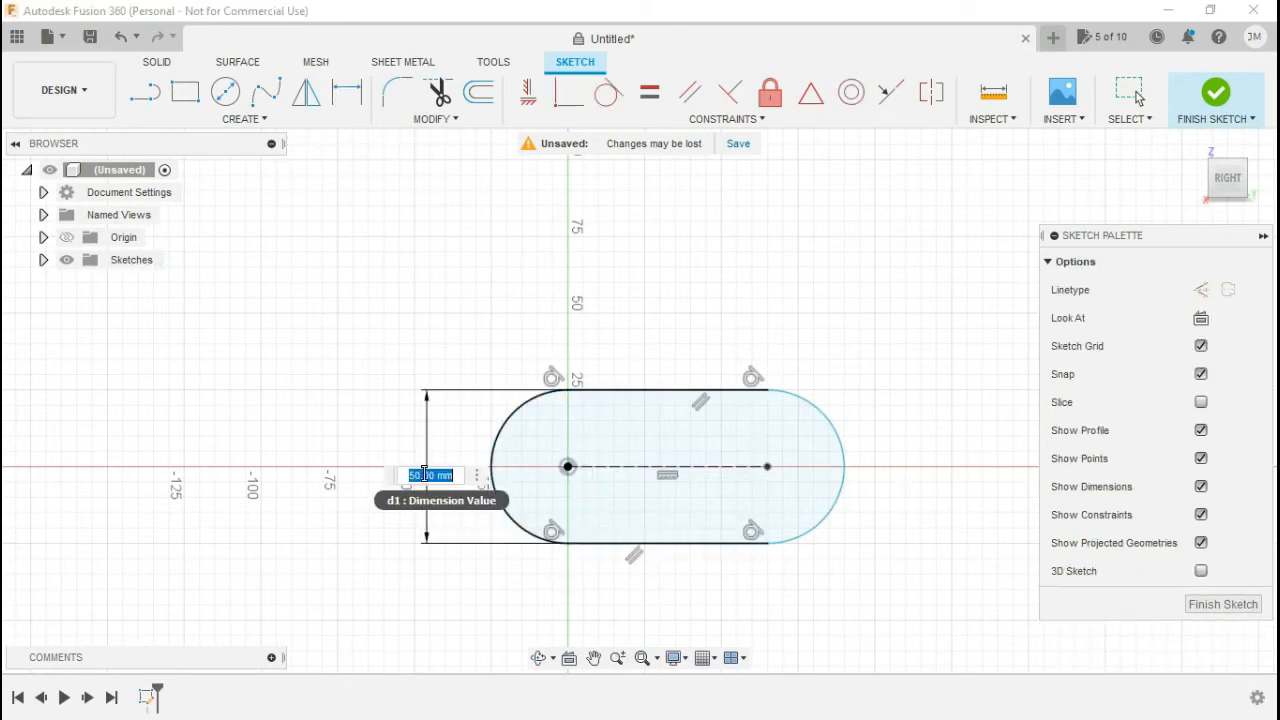
pyautogui.press('Return')
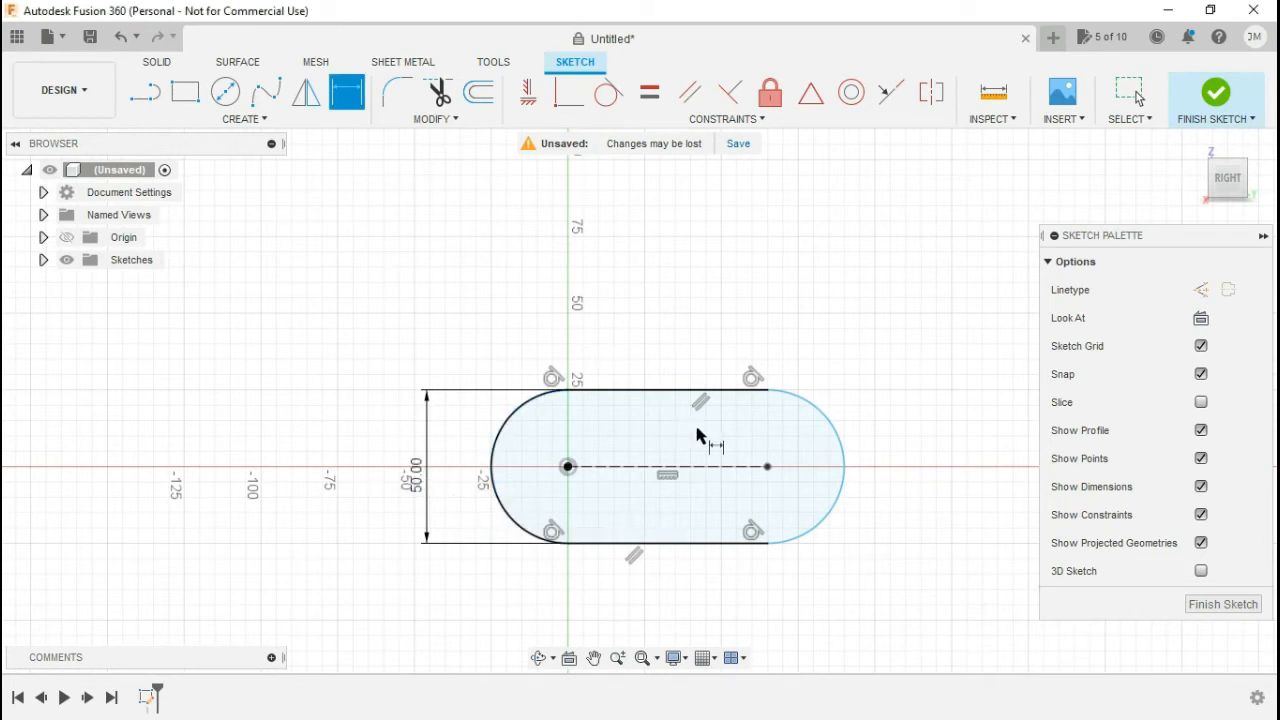
# - Try to add a second width dimension between the straight edges, beside the slot's end away from the origin
pyautogui.click(706, 391)
pyautogui.click(693, 544)
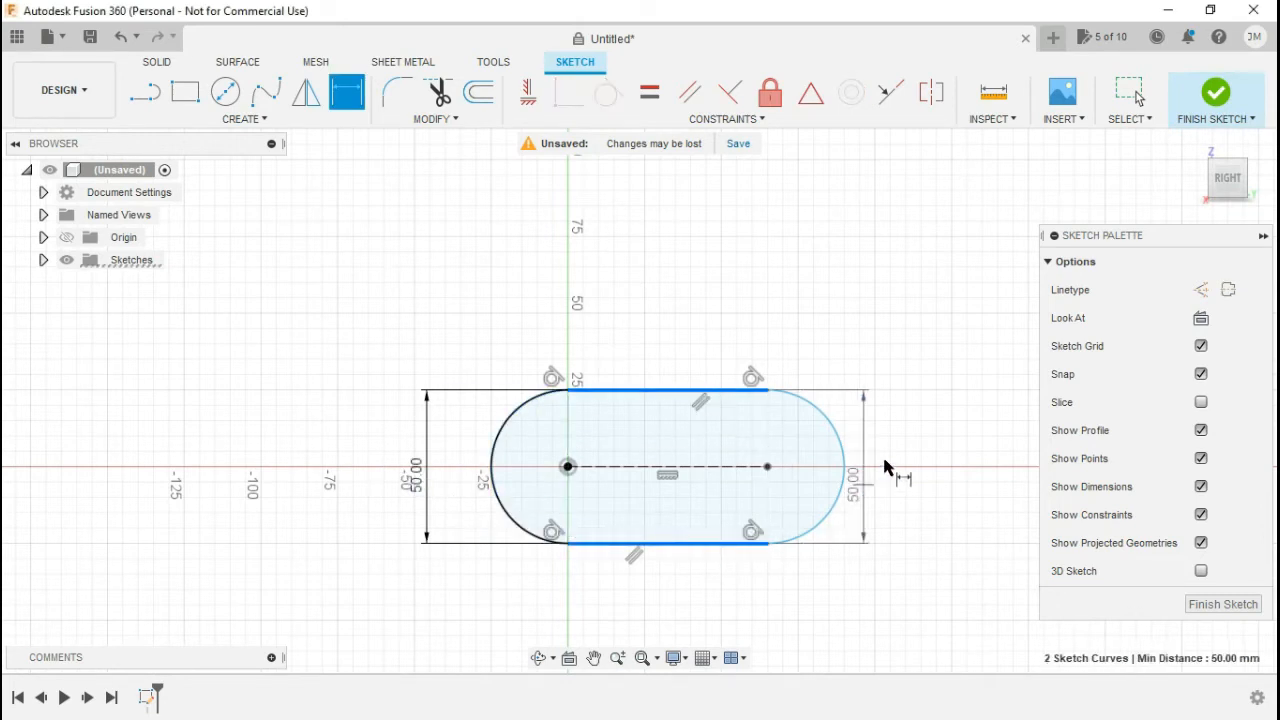
pyautogui.click(887, 460)
pyautogui.click(786, 394)
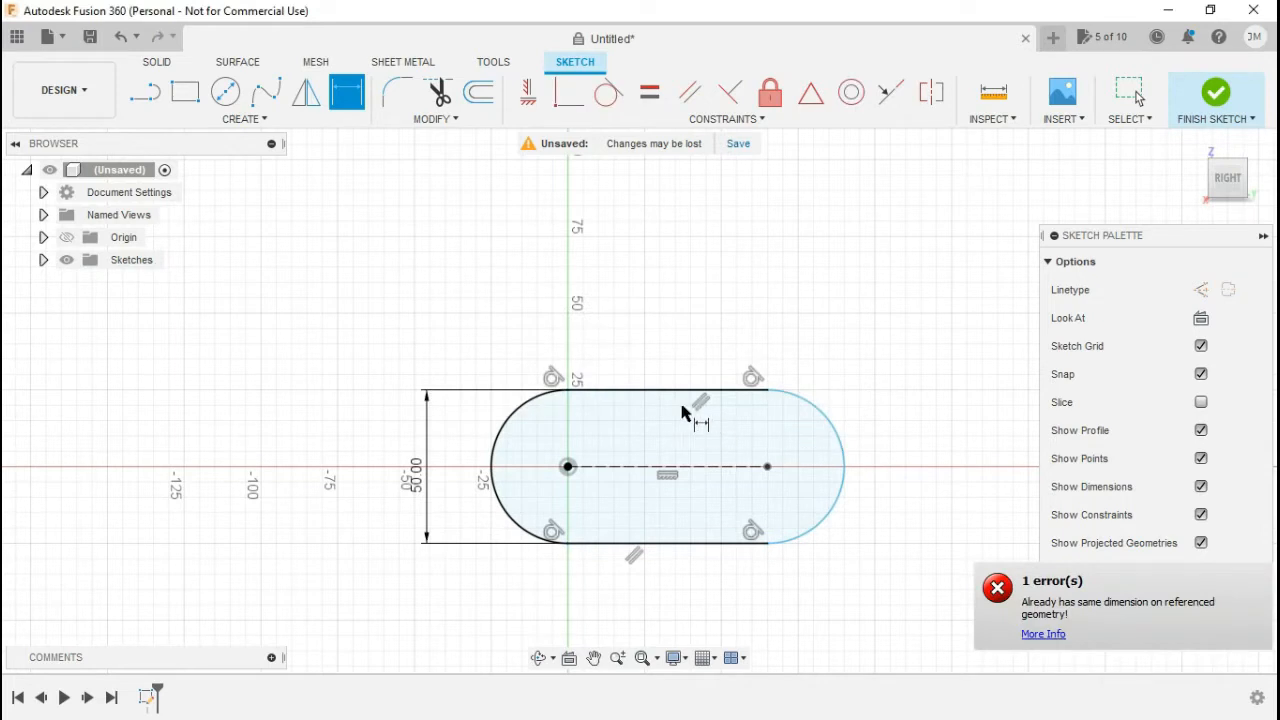
# - Dimension the center distance between the slot's two end arcs, placing the dimension below the slot
pyautogui.click(504, 456)
pyautogui.click(831, 420)
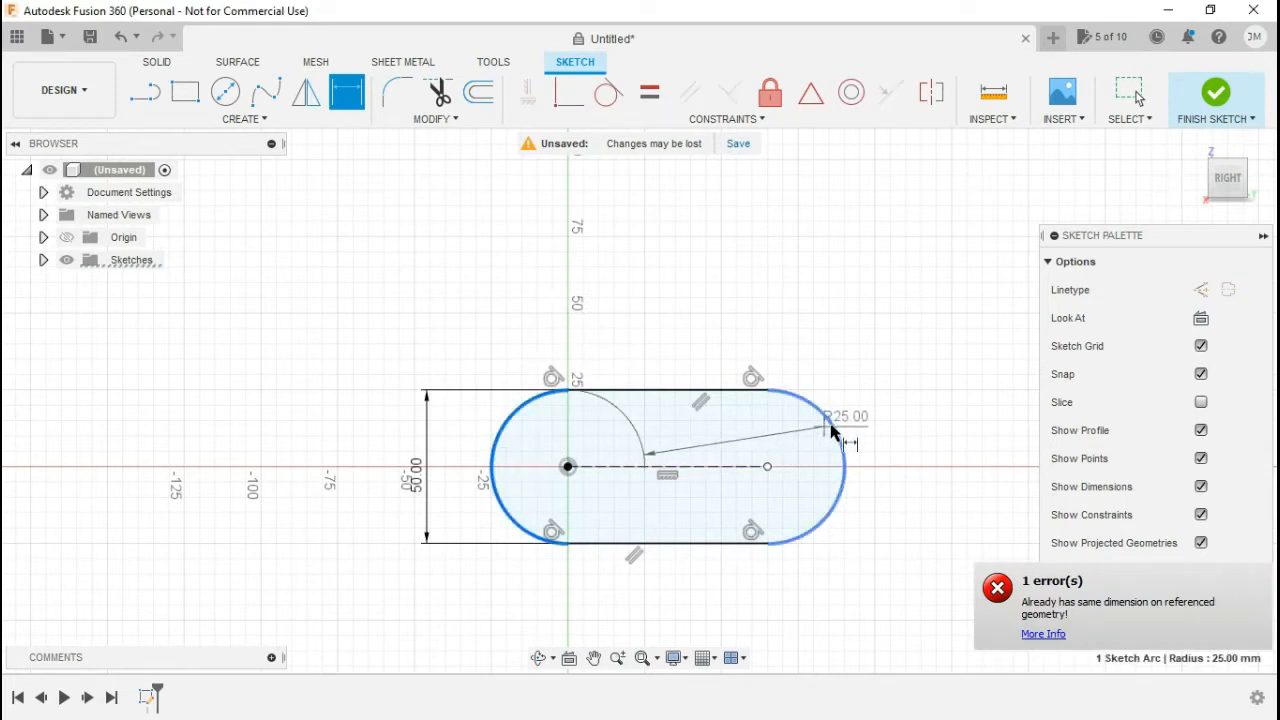
pyautogui.click(662, 594)
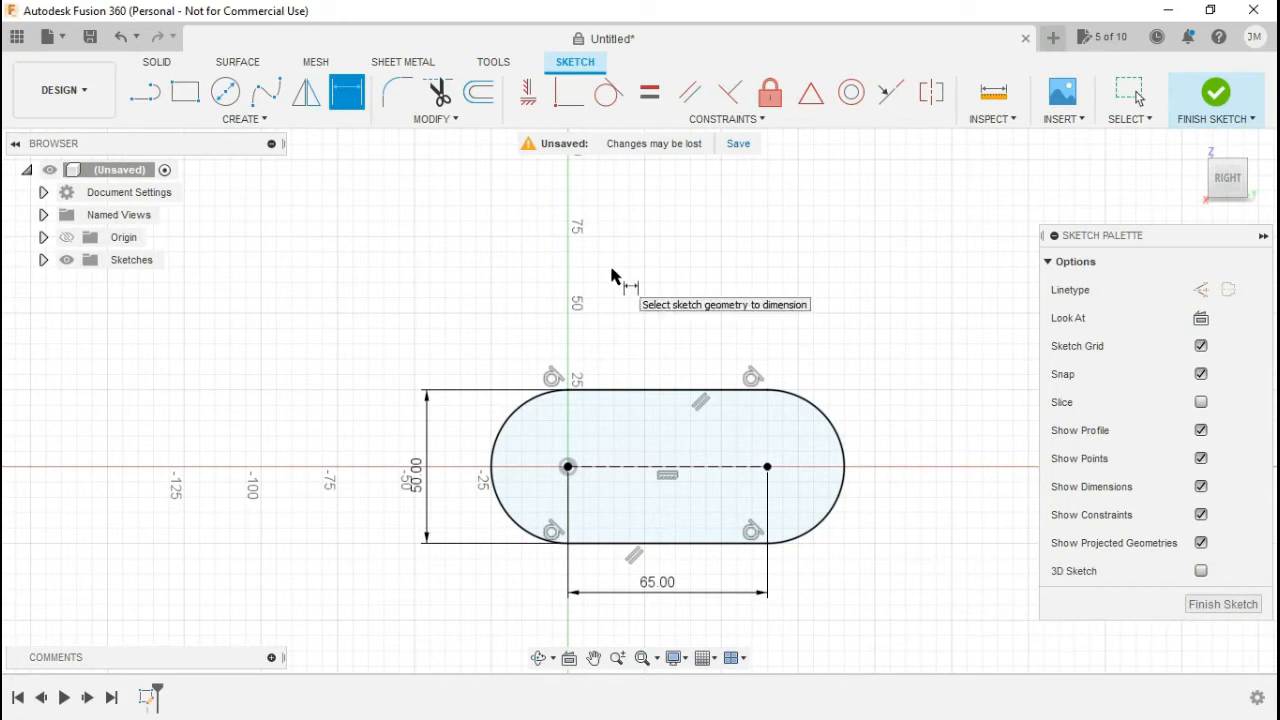
# - Sketch a horizontal overall slot about 50 mm wide above the first slot, starting on the vertical axis
pyautogui.click(244, 119)
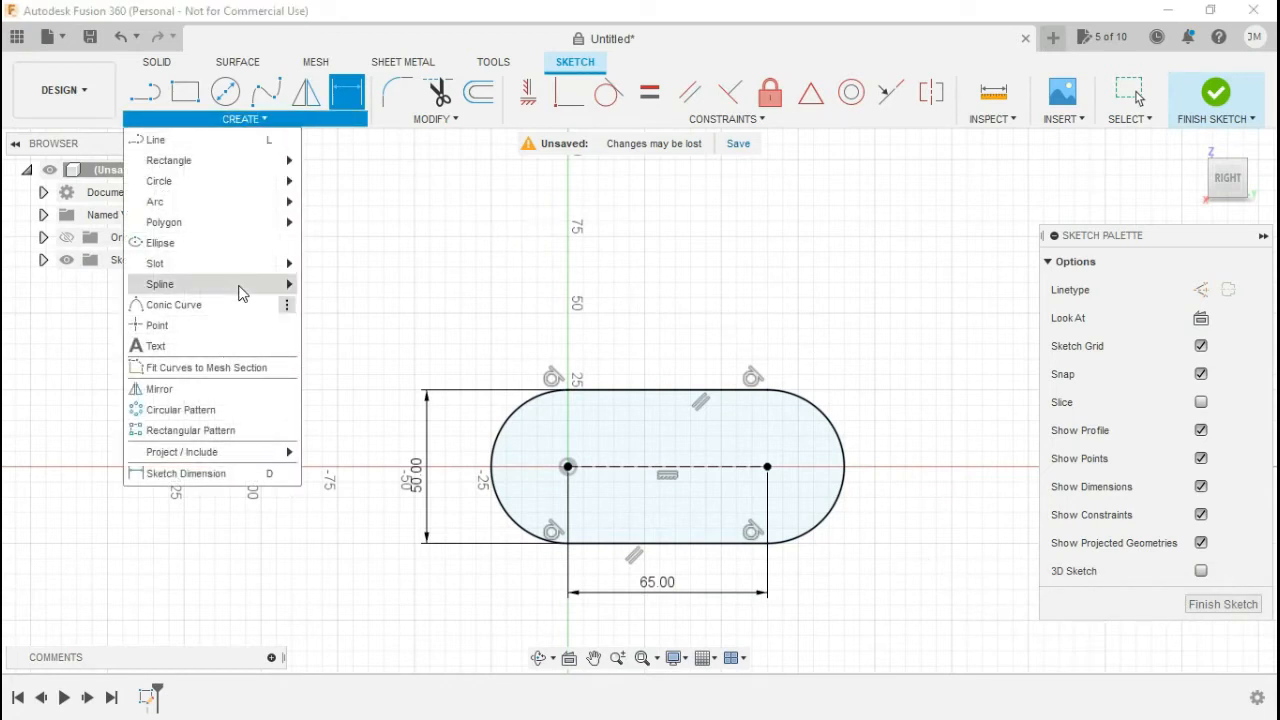
pyautogui.moveTo(267, 274)
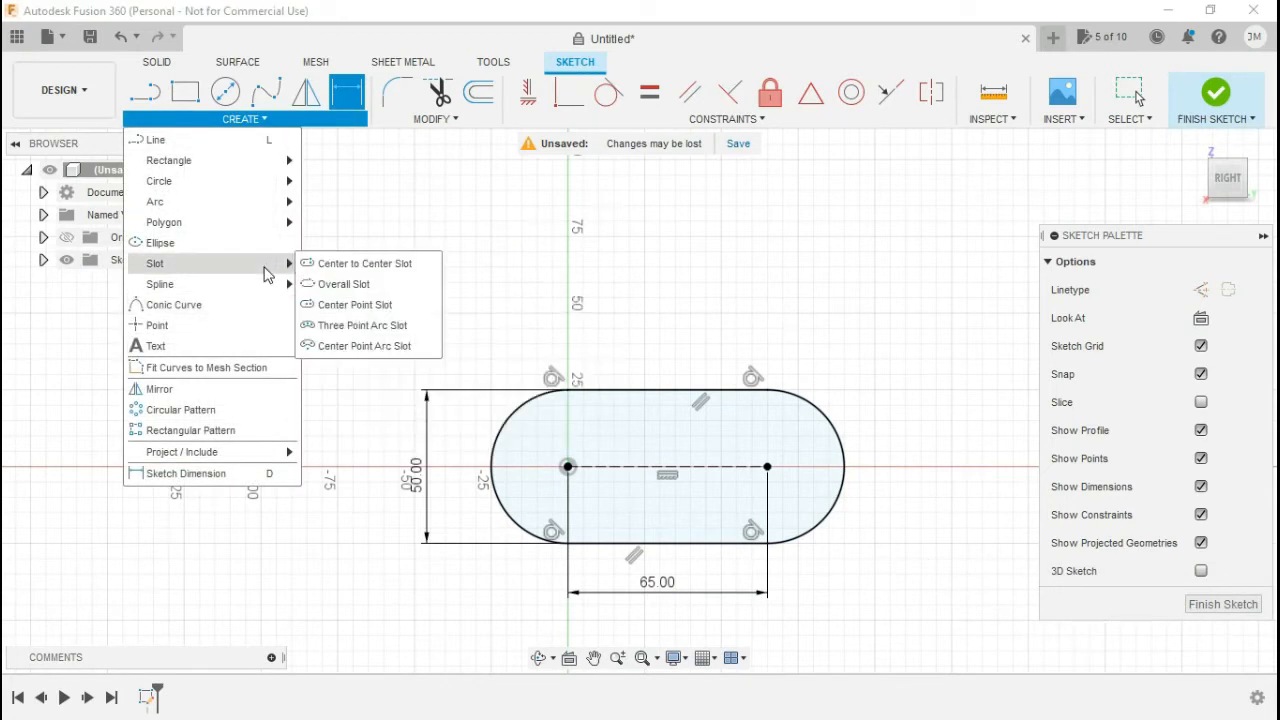
pyautogui.click(361, 289)
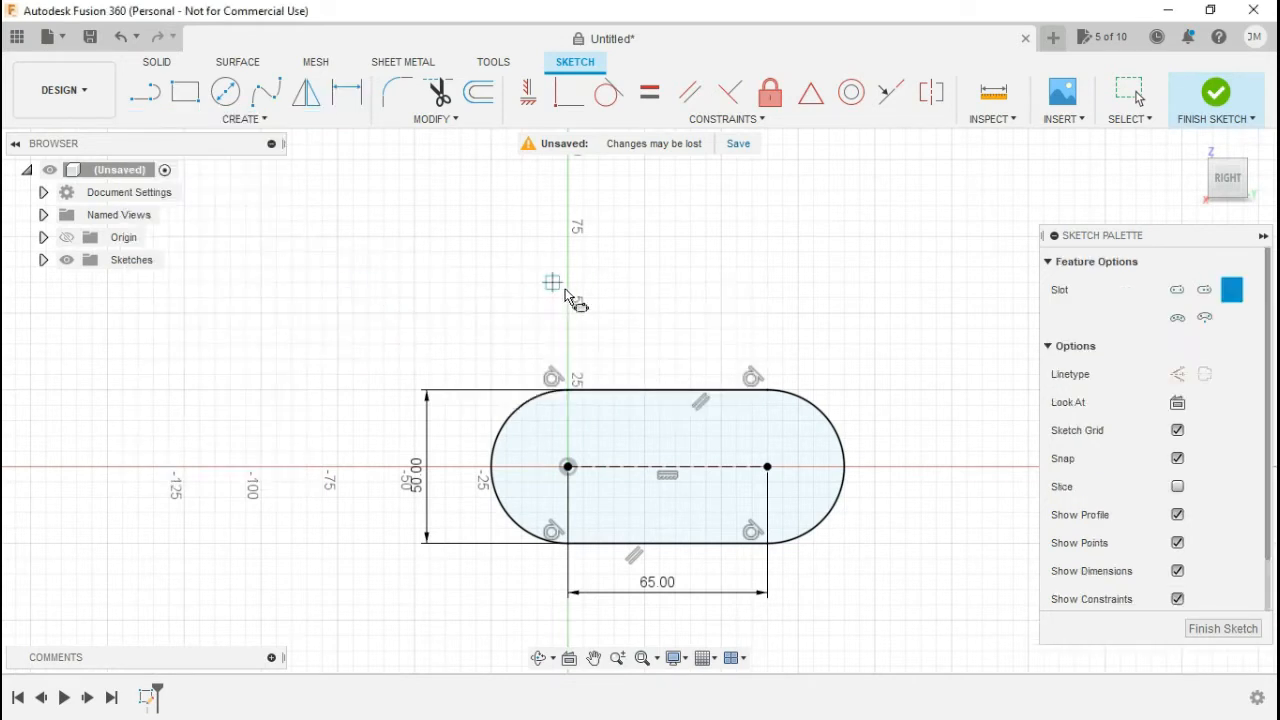
pyautogui.moveTo(583, 370); pyautogui.dragTo(480, 517, button='middle')
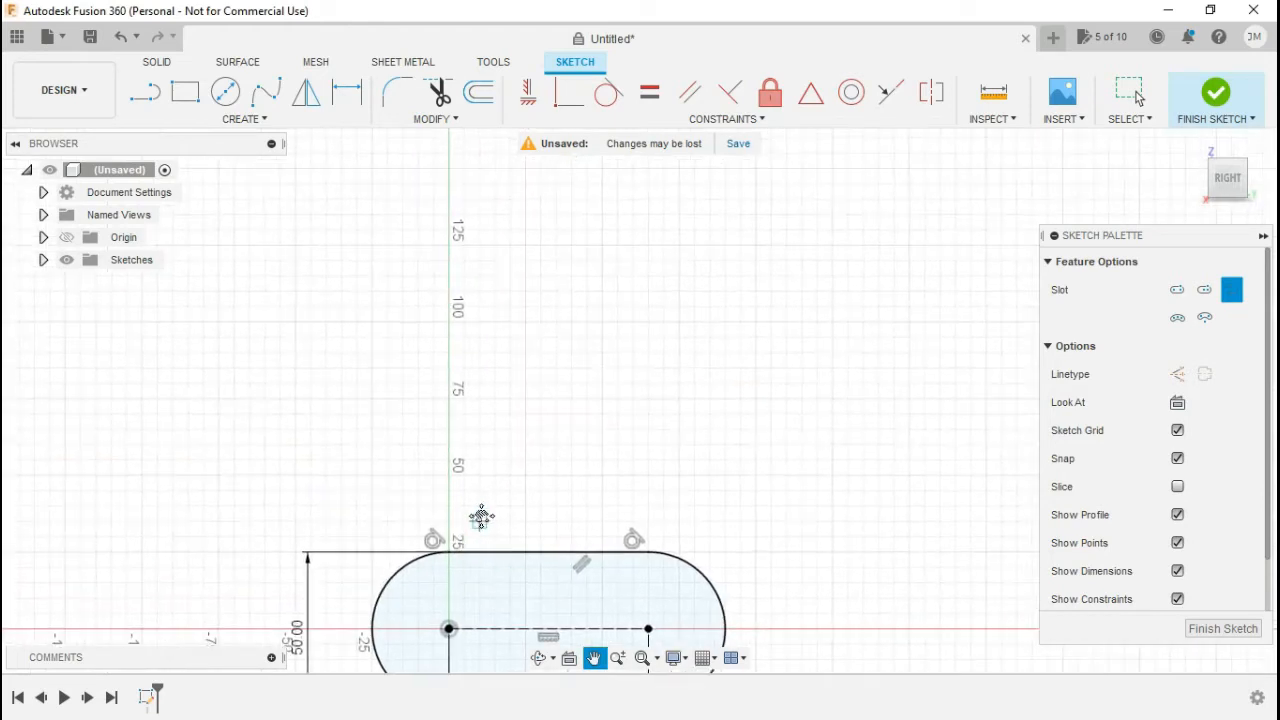
pyautogui.click(449, 369)
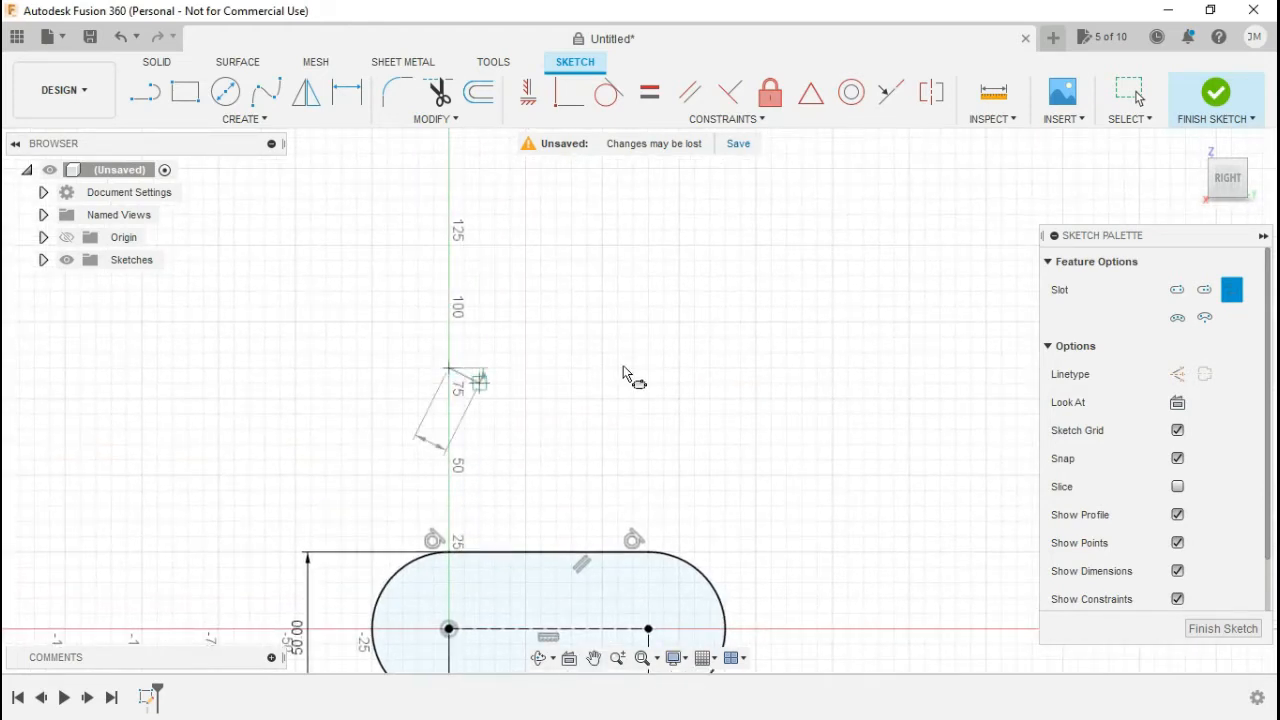
pyautogui.click(680, 369)
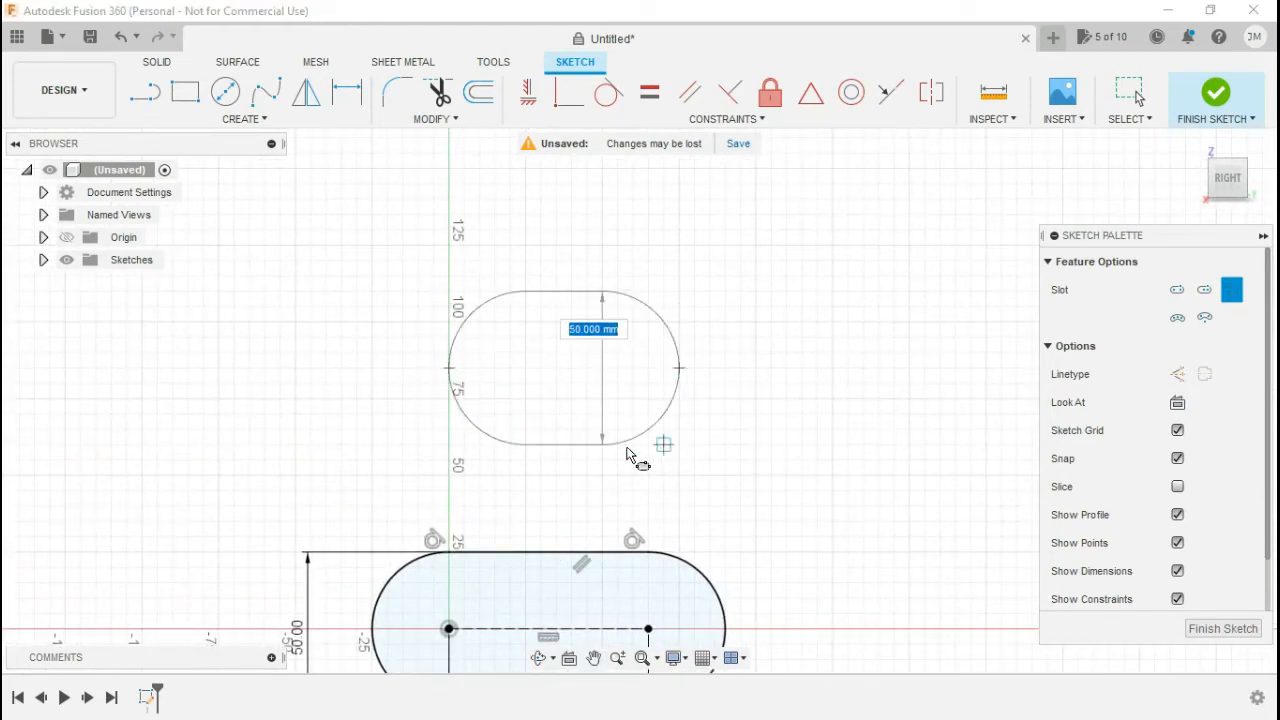
pyautogui.click(558, 446)
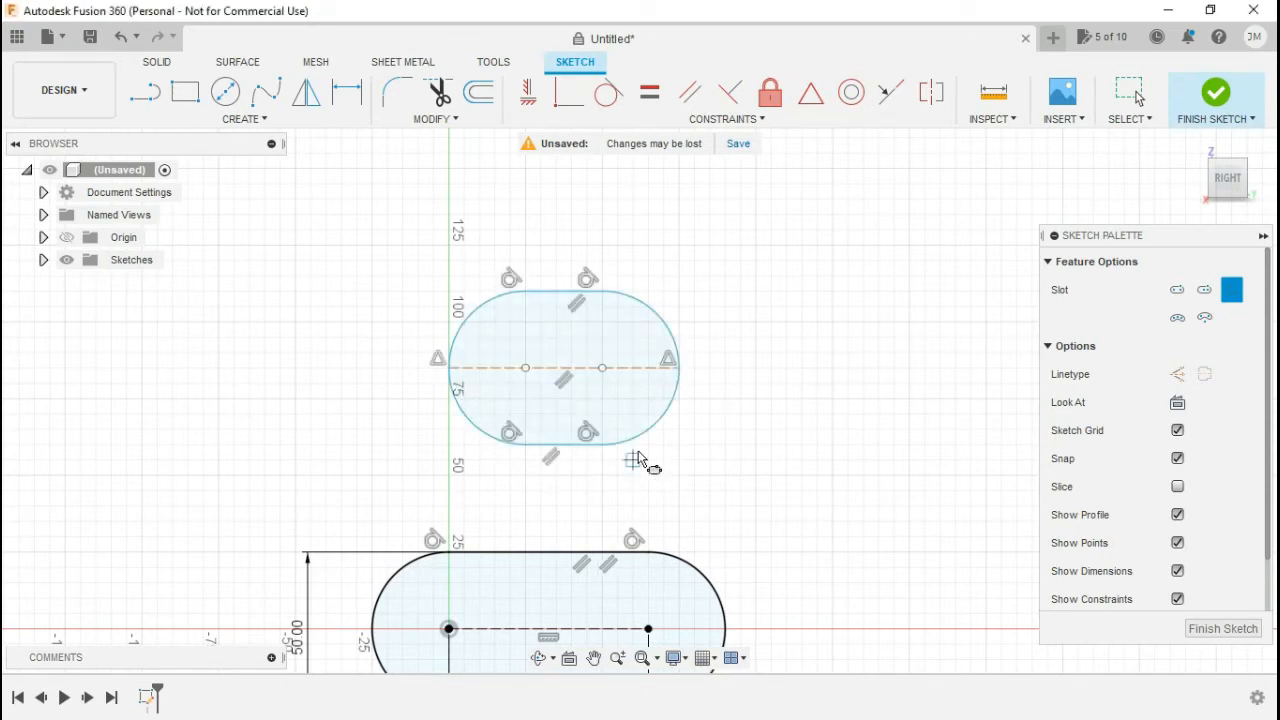
# - Sketch a center point slot on the horizontal axis to the right of the first slot, about 70 mm from its midpoint to the arc center
pyautogui.scroll(-5, 660, 385)
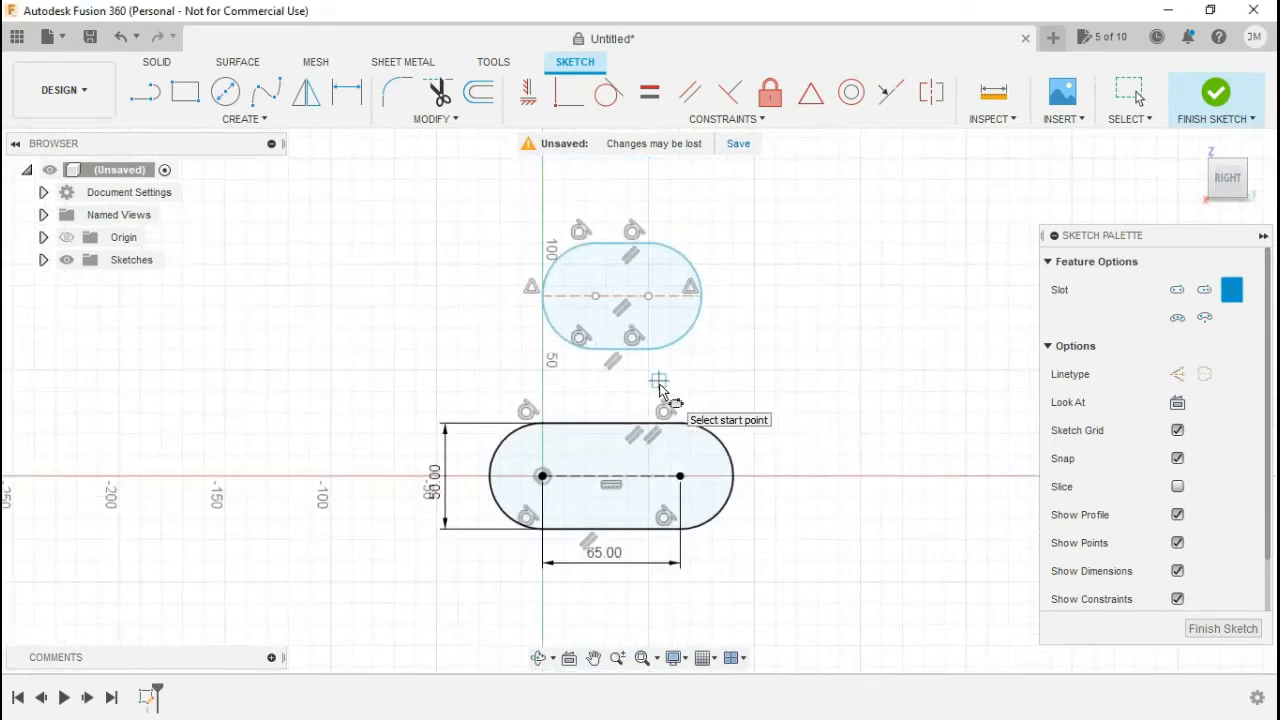
pyautogui.moveTo(651, 371); pyautogui.dragTo(563, 478, button='middle')
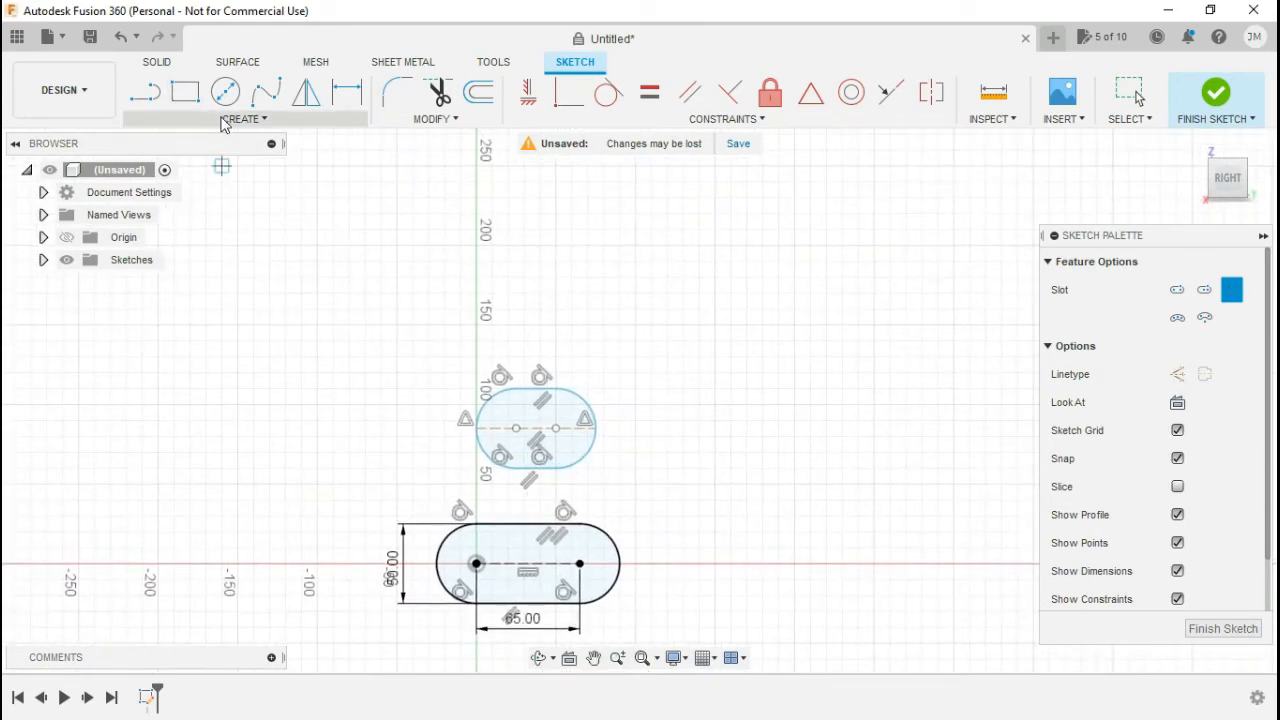
pyautogui.click(225, 120)
pyautogui.moveTo(209, 265)
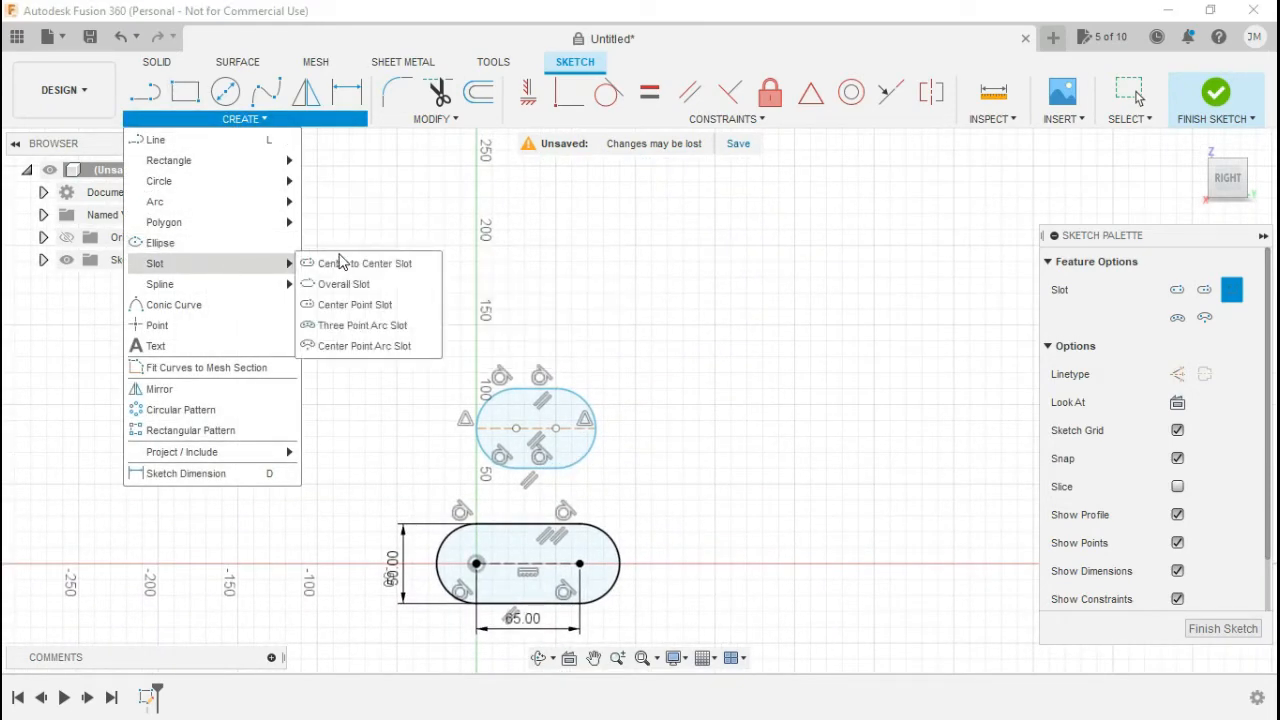
pyautogui.click(385, 307)
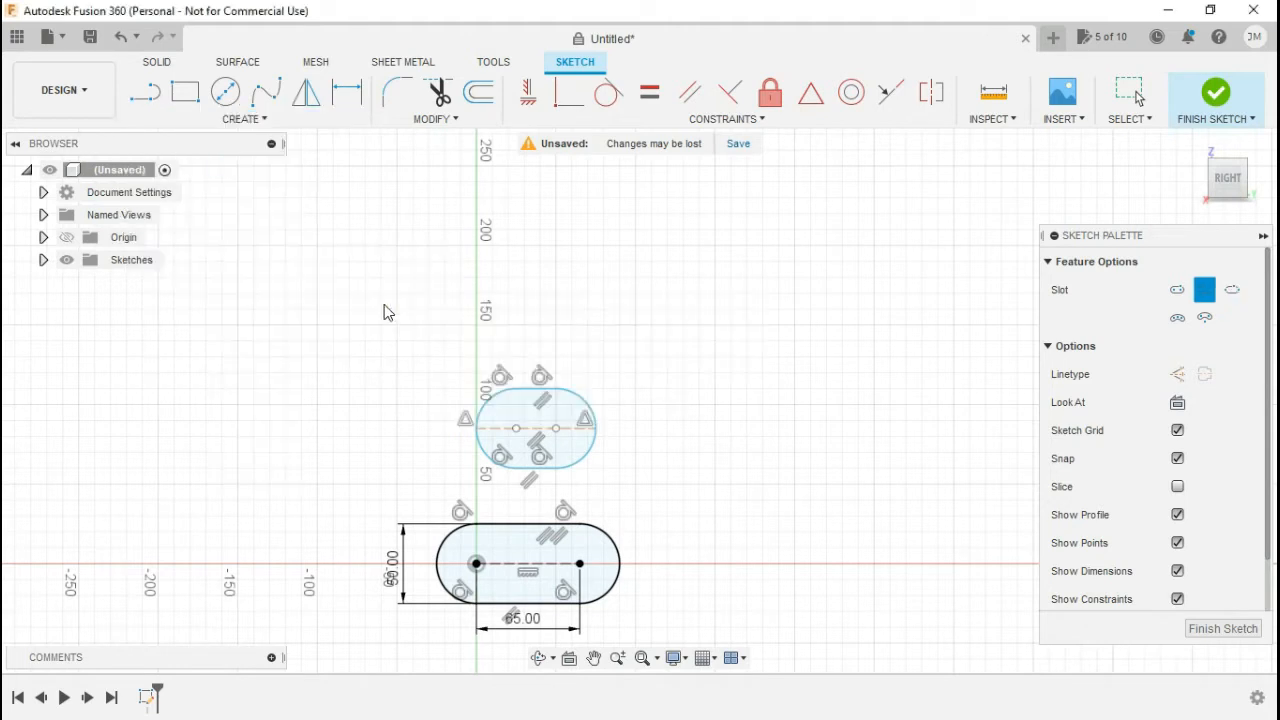
pyautogui.click(827, 563)
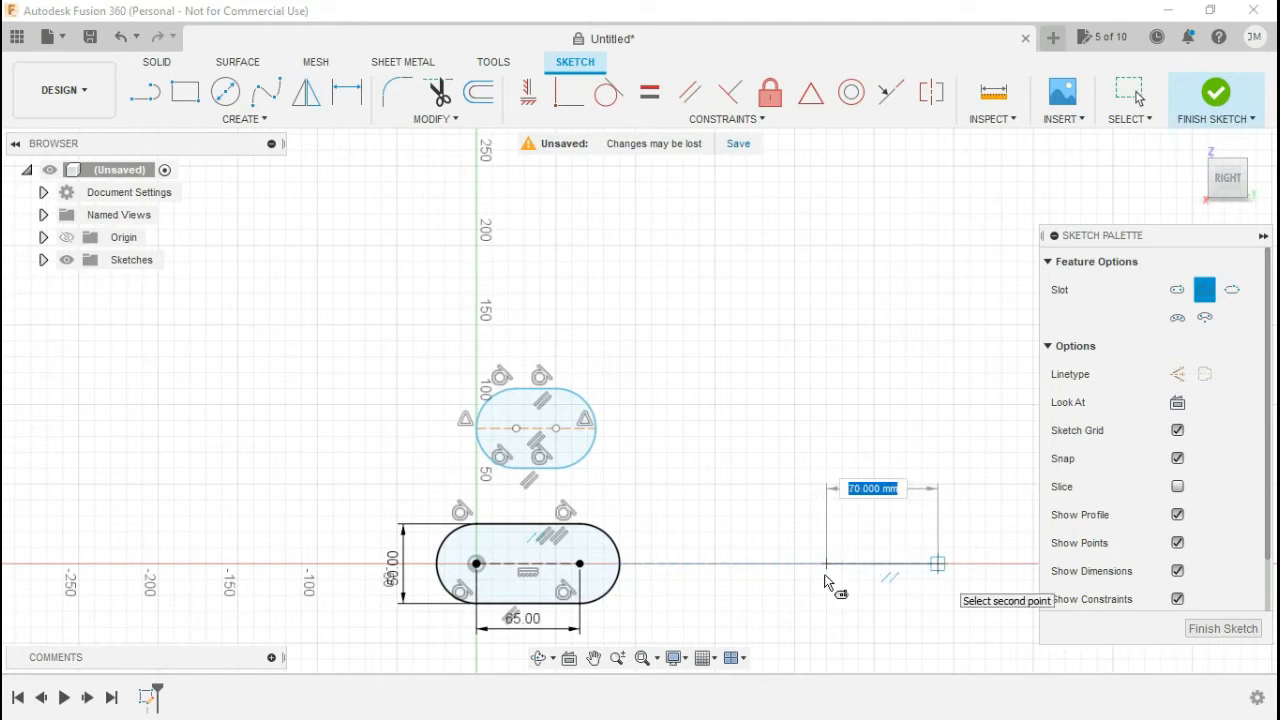
pyautogui.click(937, 564)
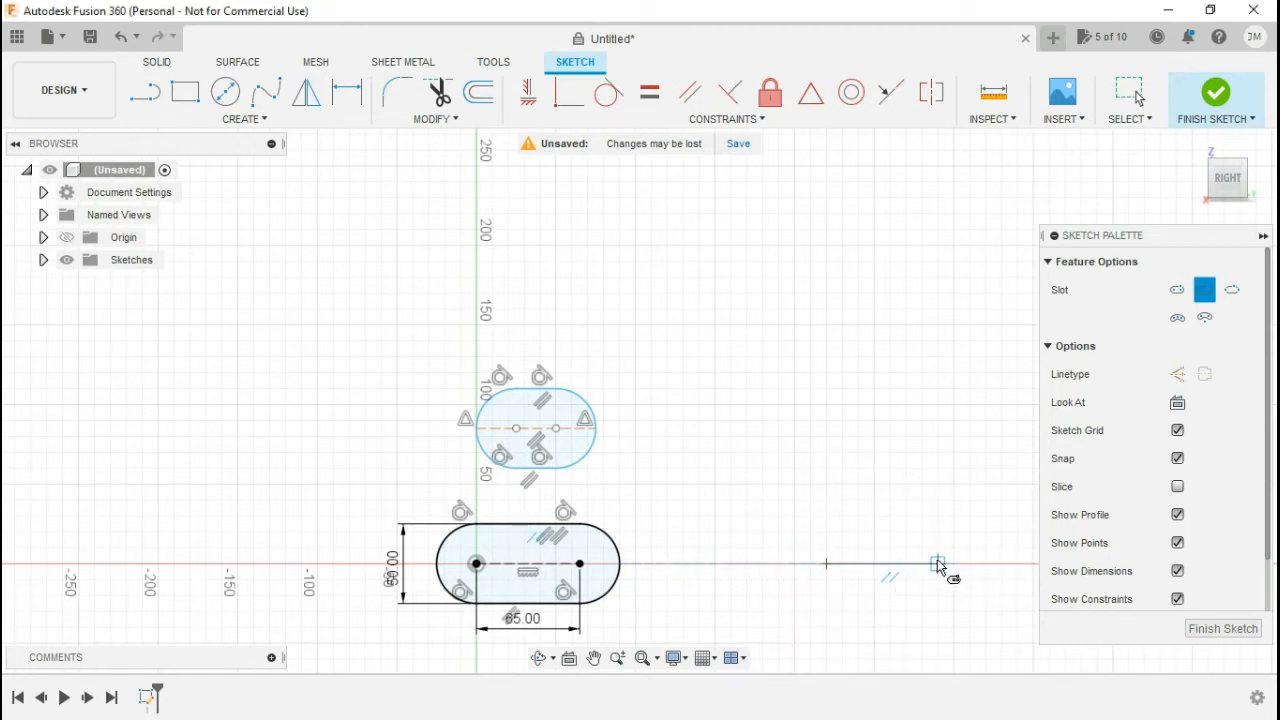
pyautogui.click(933, 629)
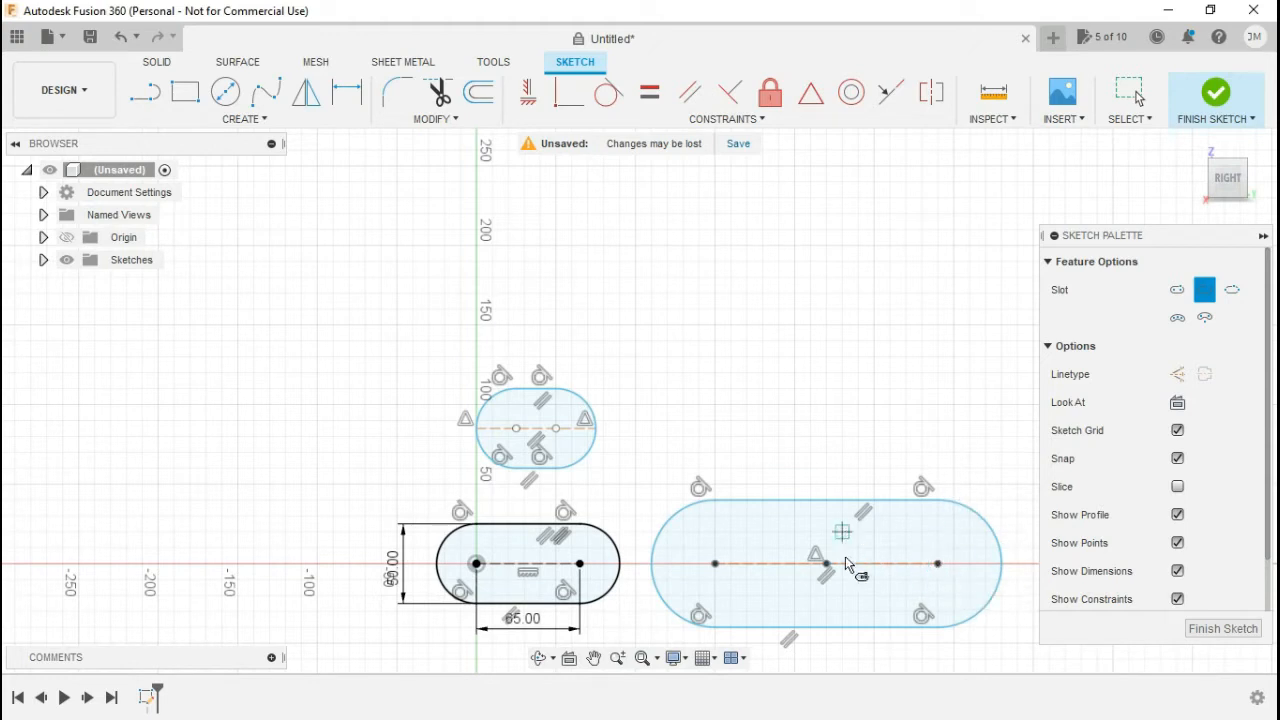
# - Sketch a three point arc slot about 42 mm wide above the center point slot, curving down to the right
pyautogui.click(347, 93)
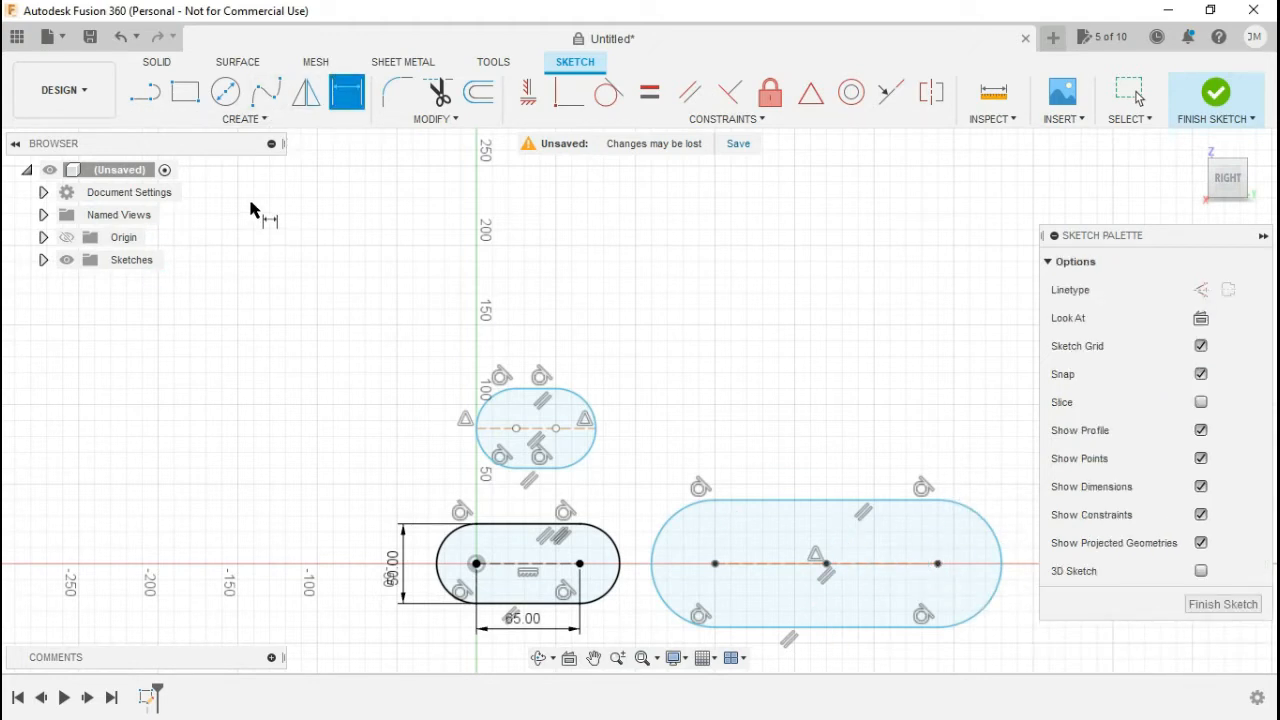
pyautogui.click(289, 122)
pyautogui.moveTo(289, 284)
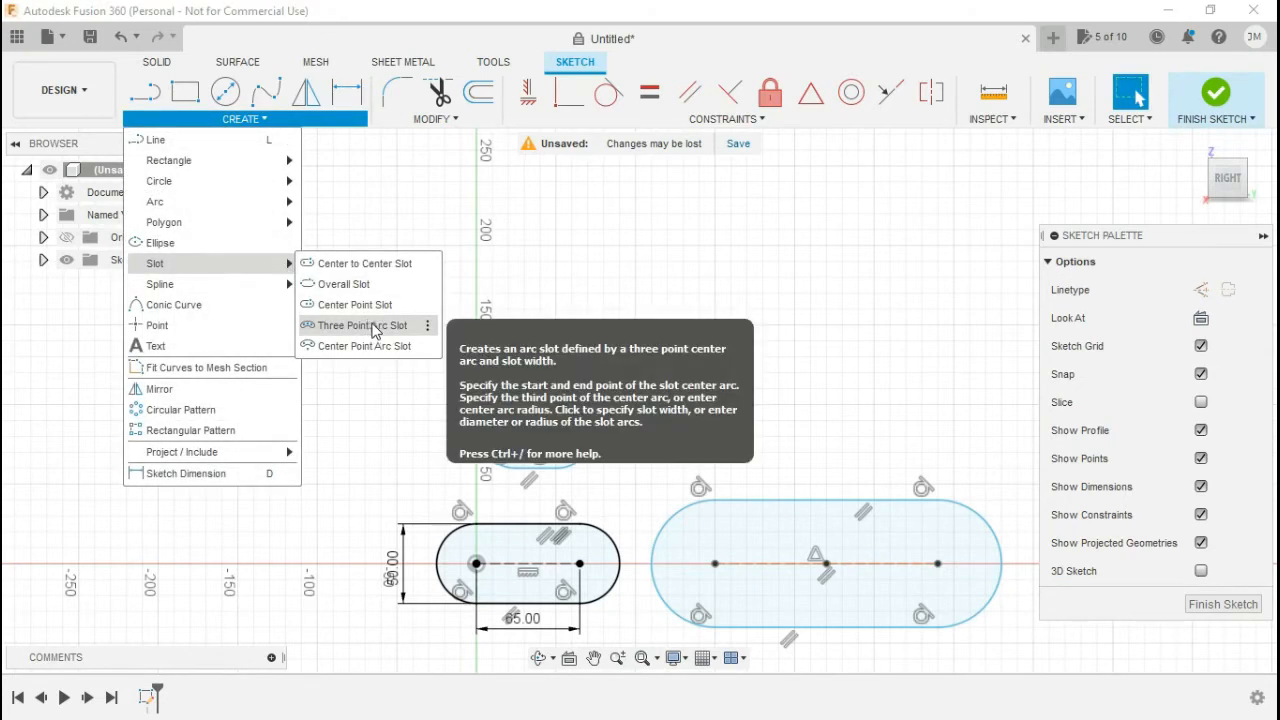
pyautogui.click(372, 326)
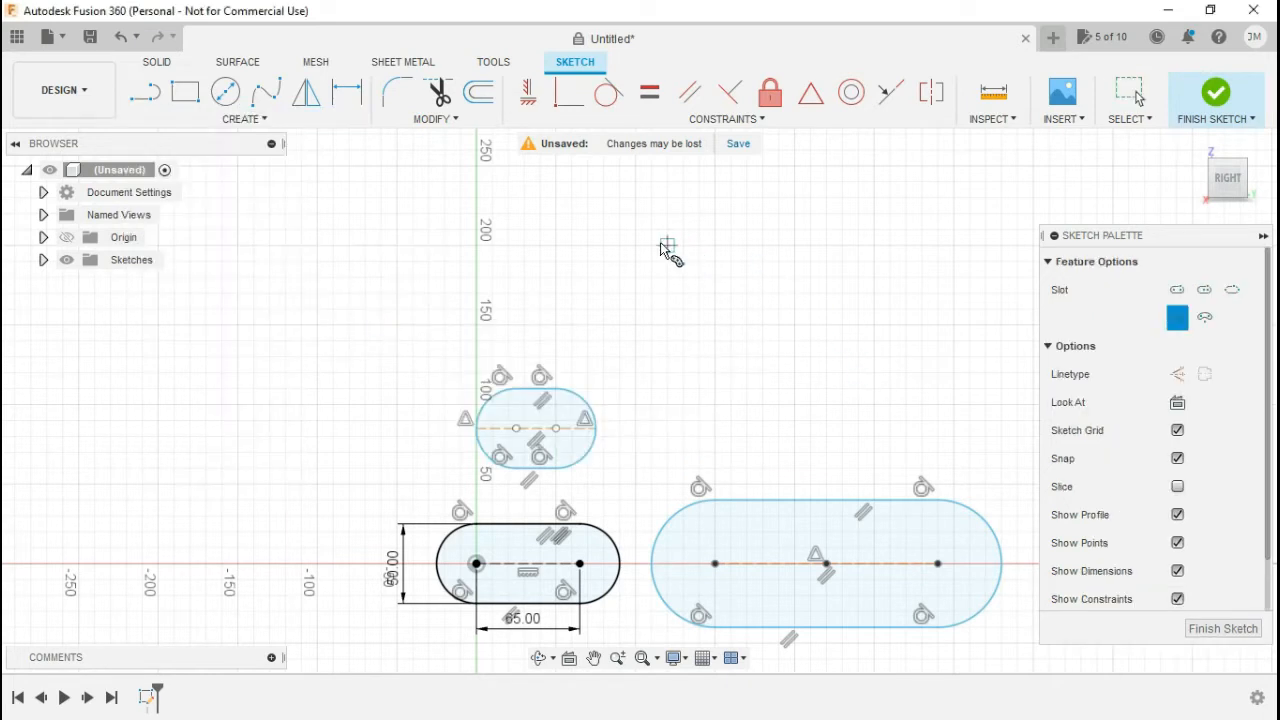
pyautogui.click(811, 418)
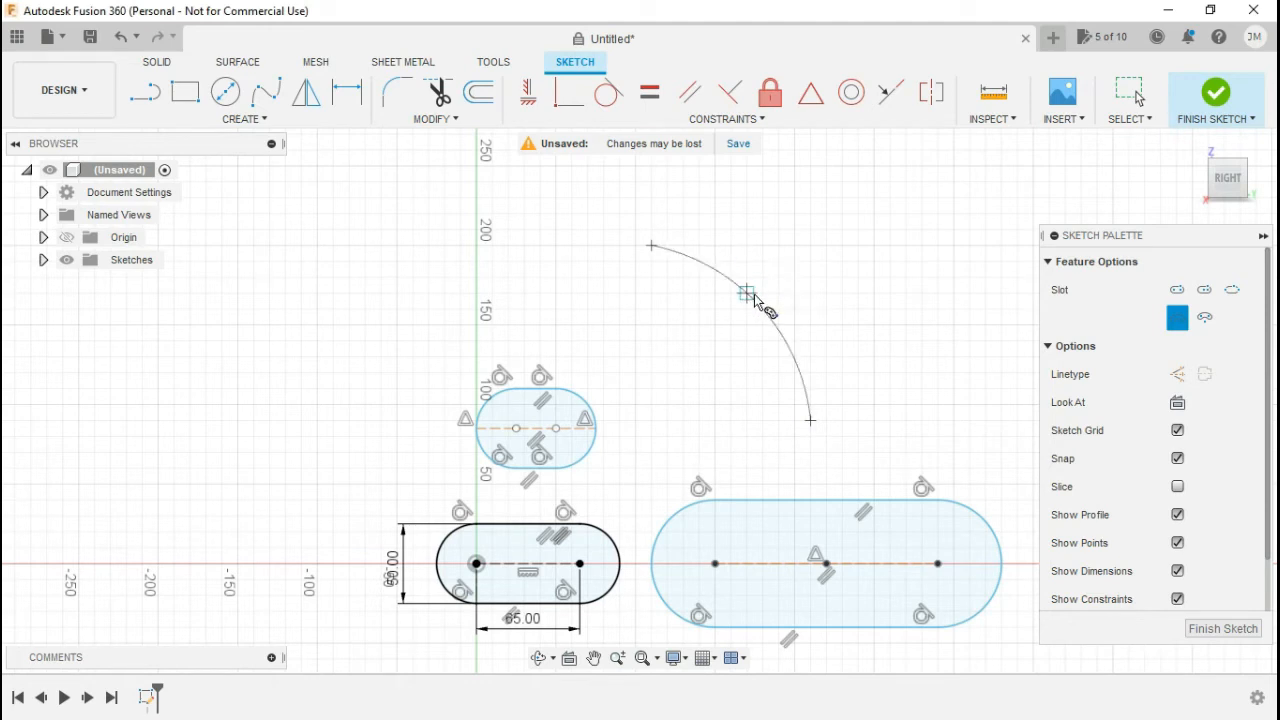
pyautogui.click(749, 291)
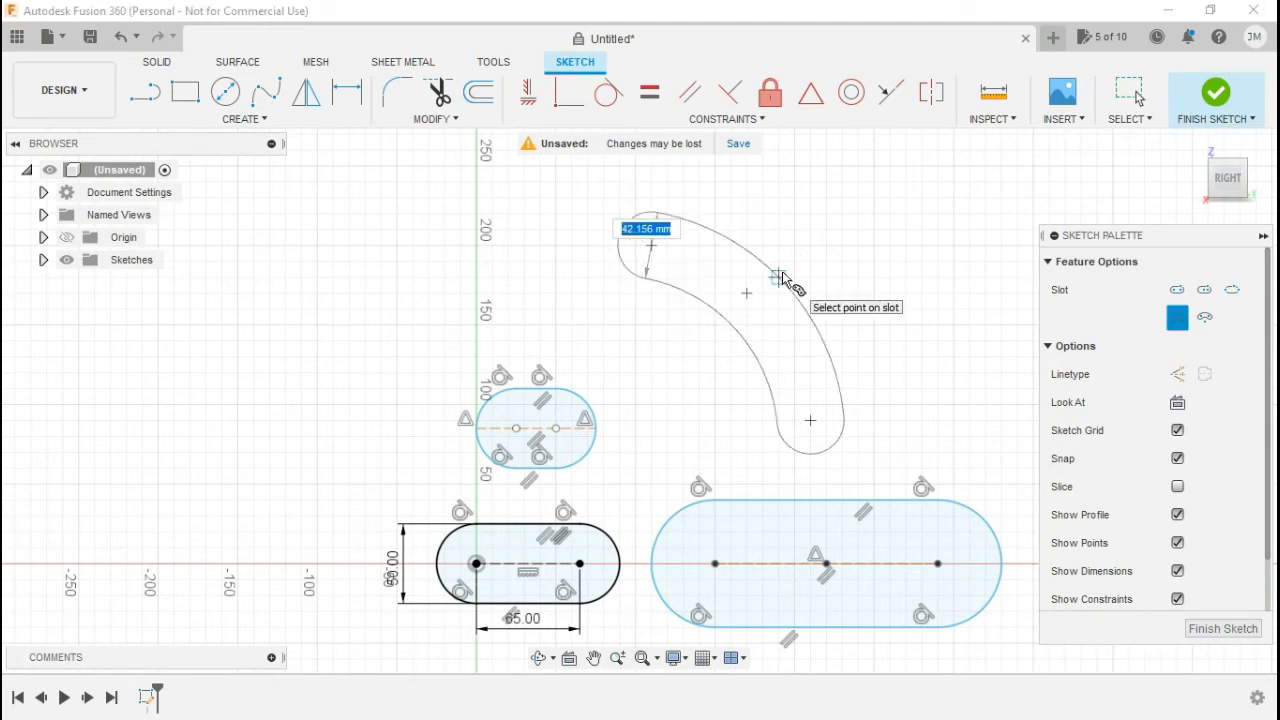
pyautogui.click(810, 288)
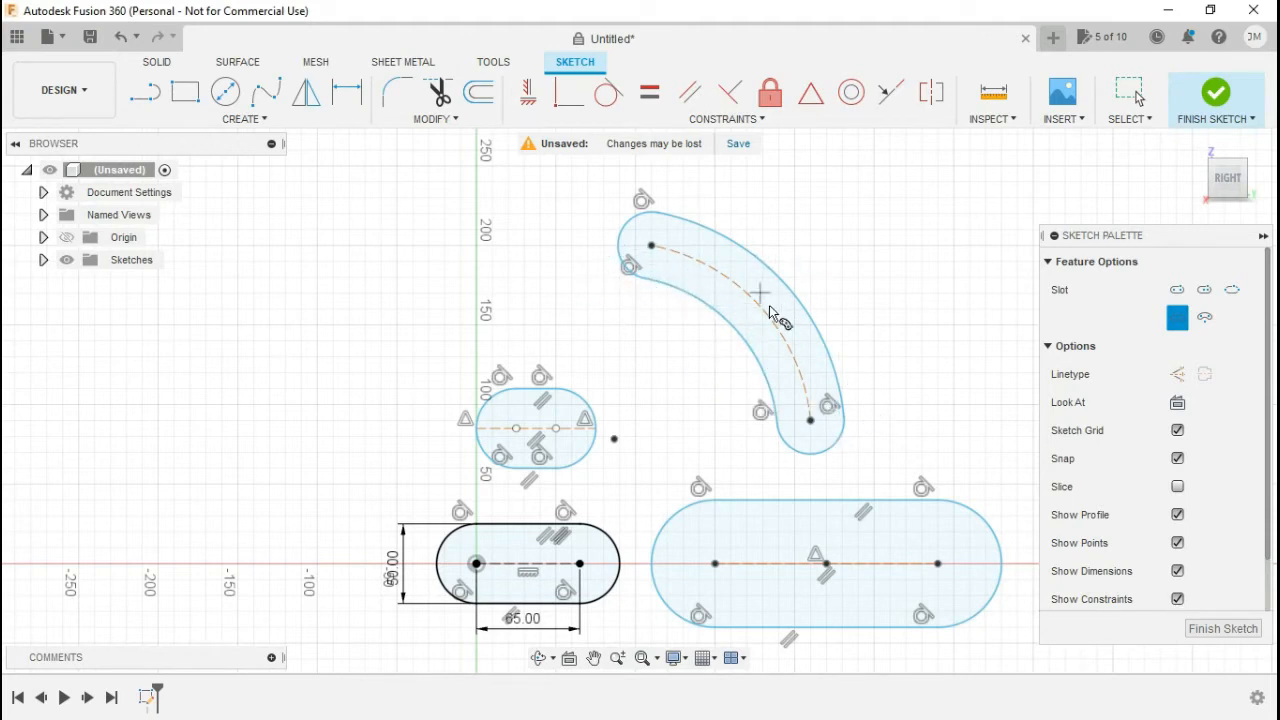
# - Sketch a center point arc slot left of the vertical axis, sweeping from level with its arc center up and around to the right
pyautogui.click(300, 122)
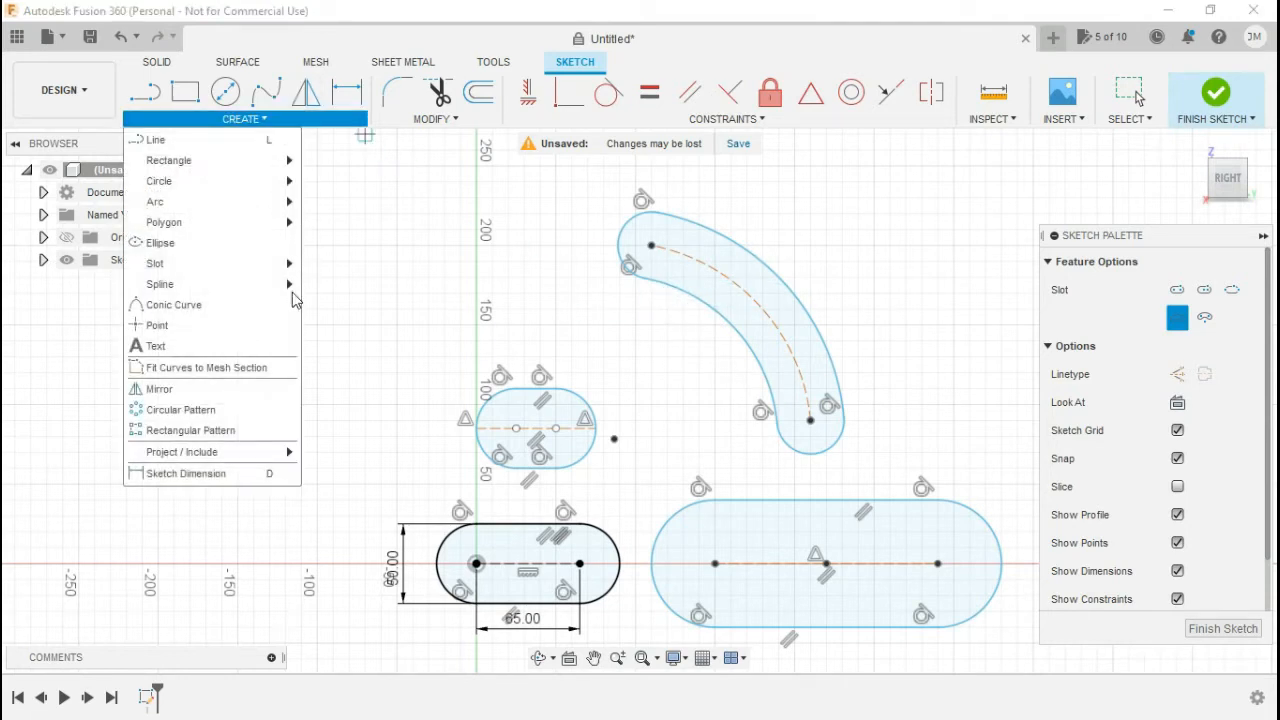
pyautogui.moveTo(266, 272)
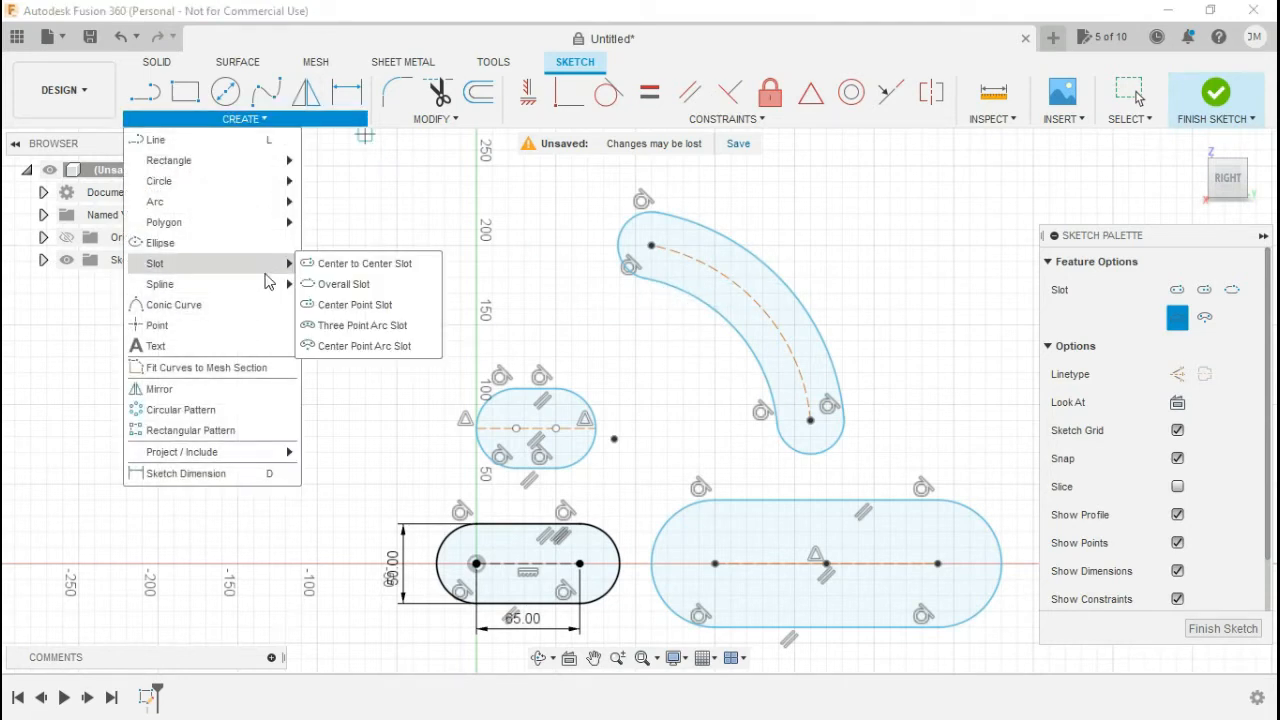
pyautogui.click(398, 346)
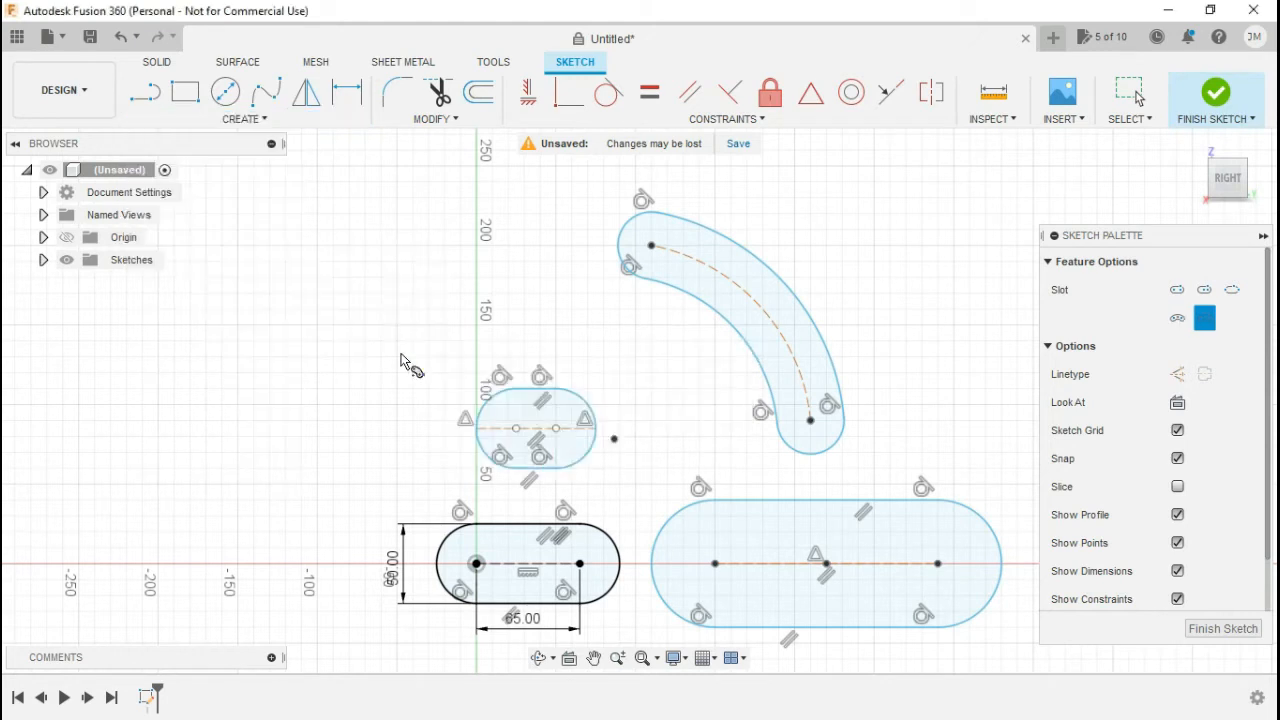
pyautogui.click(351, 422)
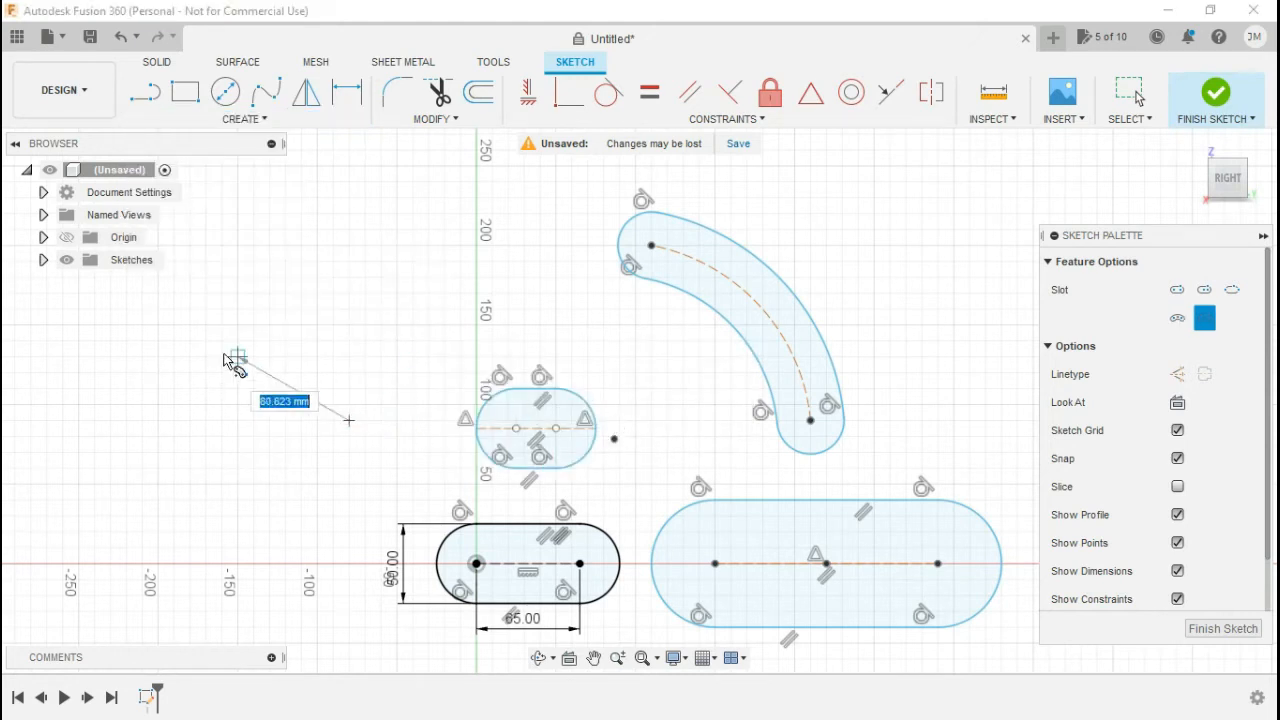
pyautogui.click(160, 421)
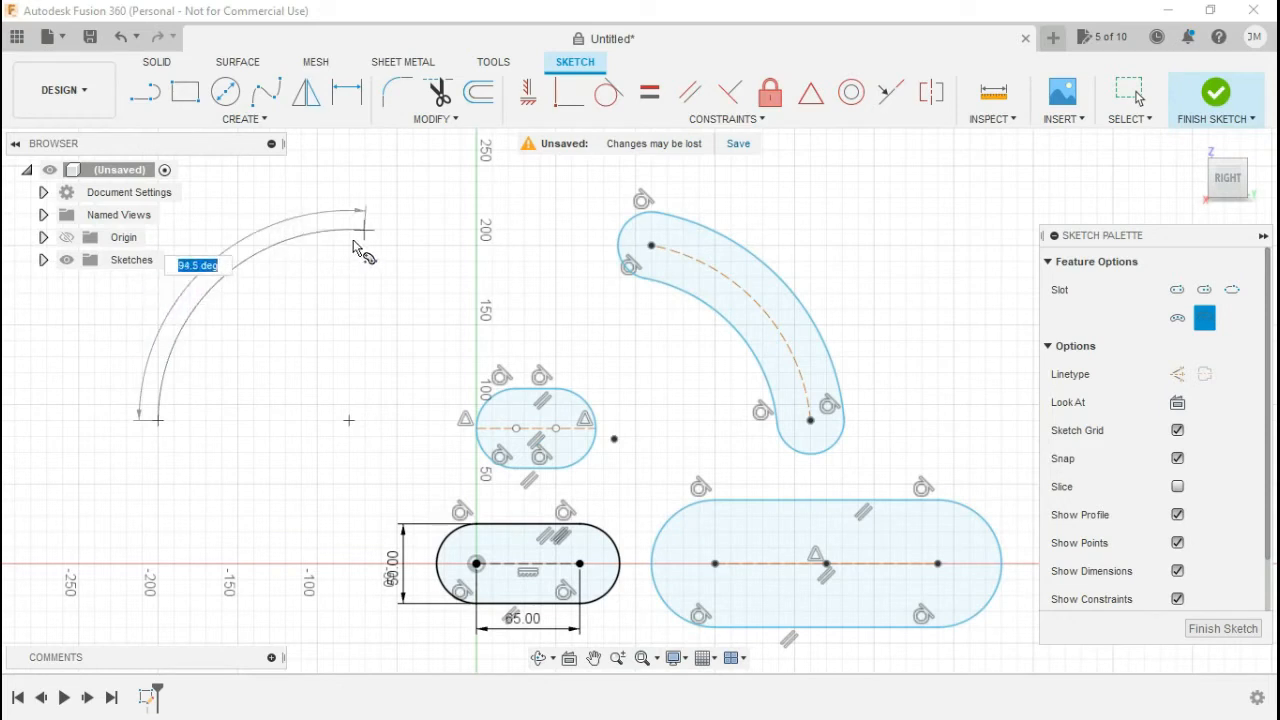
pyautogui.click(318, 238)
pyautogui.click(248, 304)
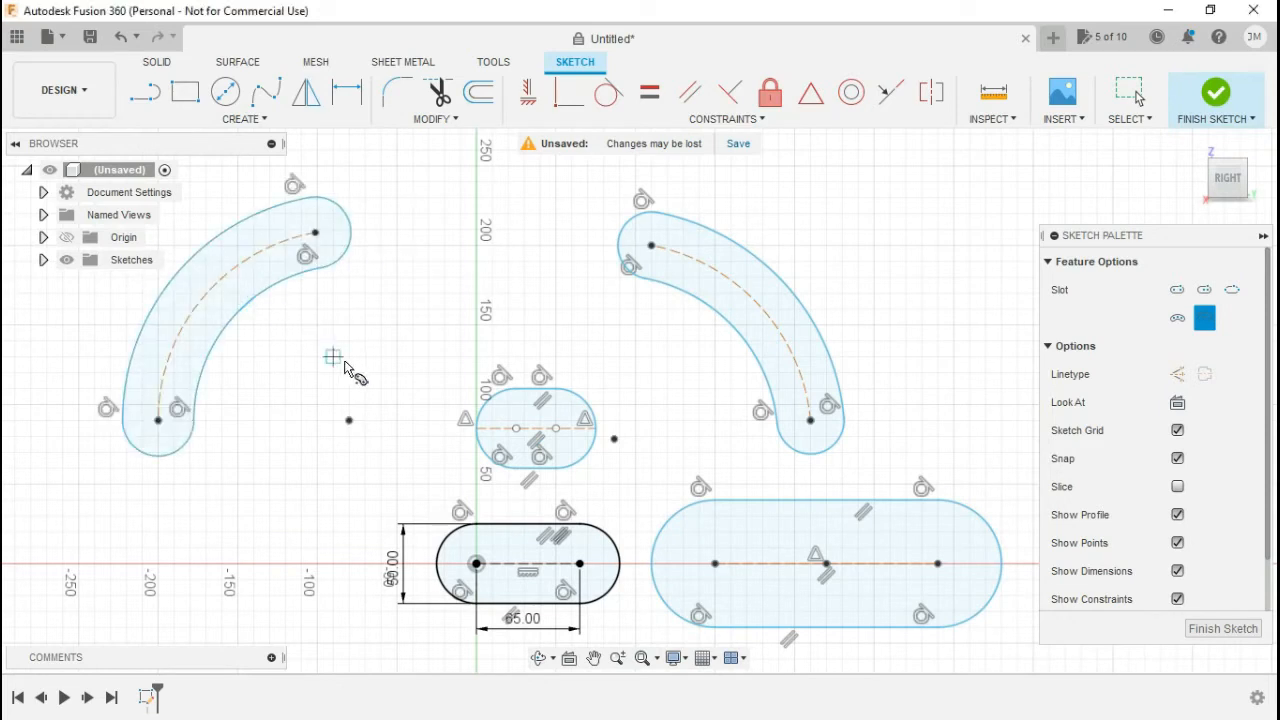
pyautogui.press('Escape')
# - Delete all the slots and their dimensions from the sketch
pyautogui.scroll(1, 548, 348)
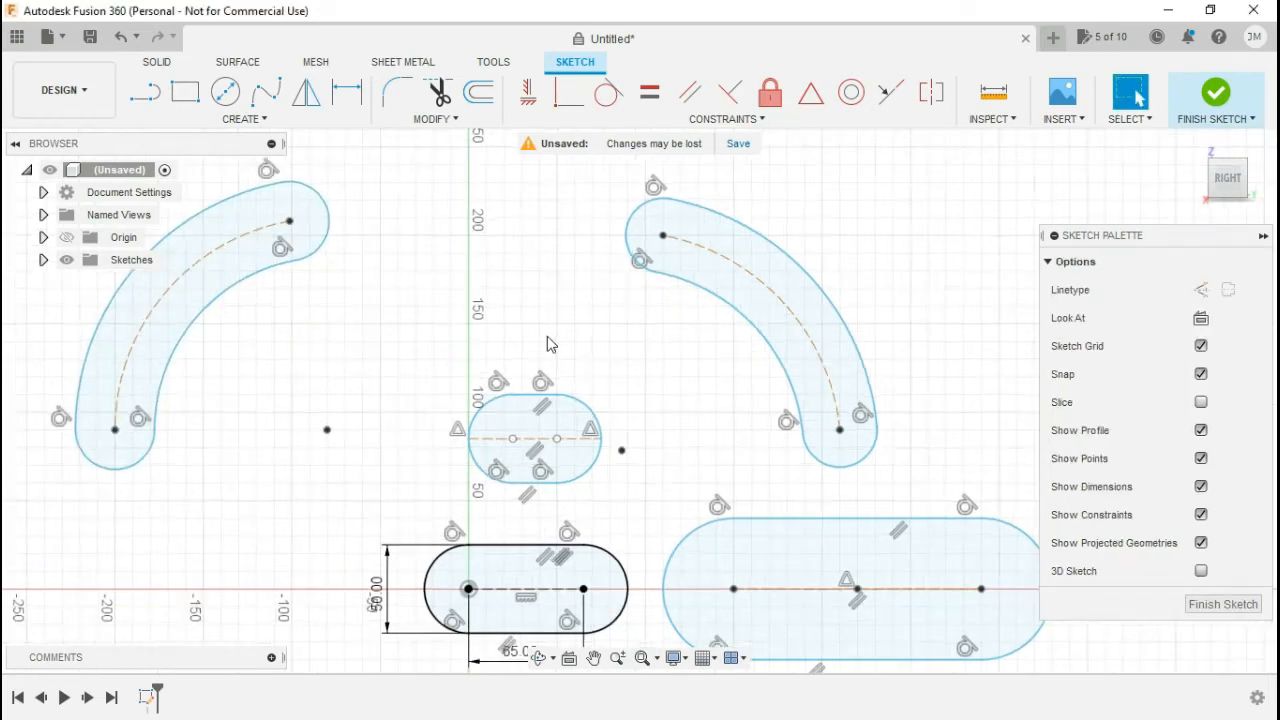
pyautogui.scroll(-5, 547, 344)
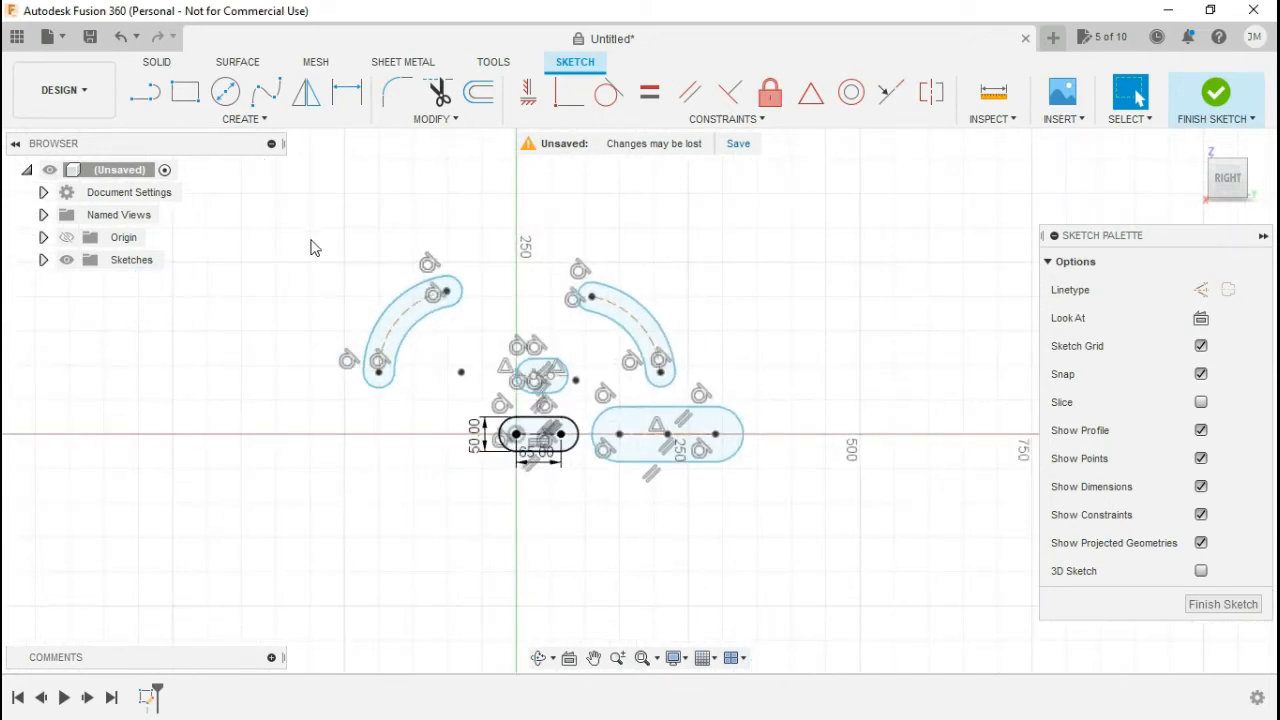
pyautogui.moveTo(975, 653); pyautogui.dragTo(966, 646)
pyautogui.press('Delete')
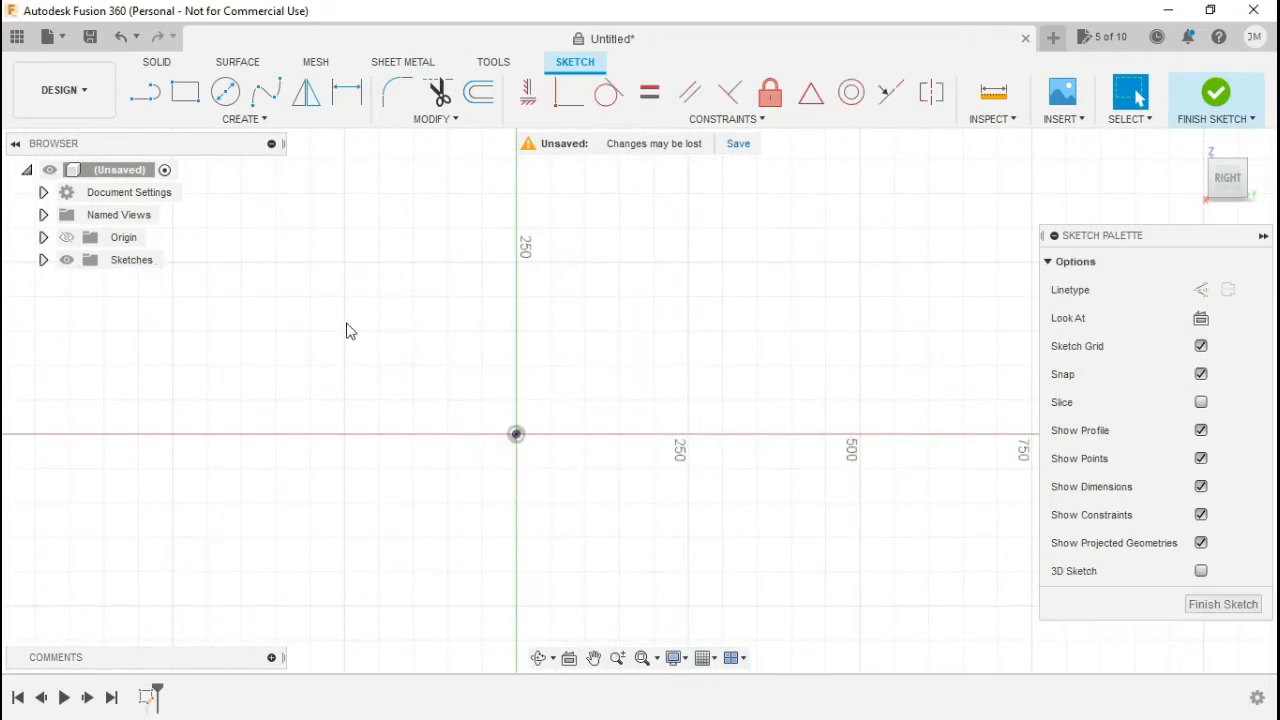
# - Sketch a wavy fit point spline through eight points, starting at the origin and running right across the horizontal axis
pyautogui.click(240, 124)
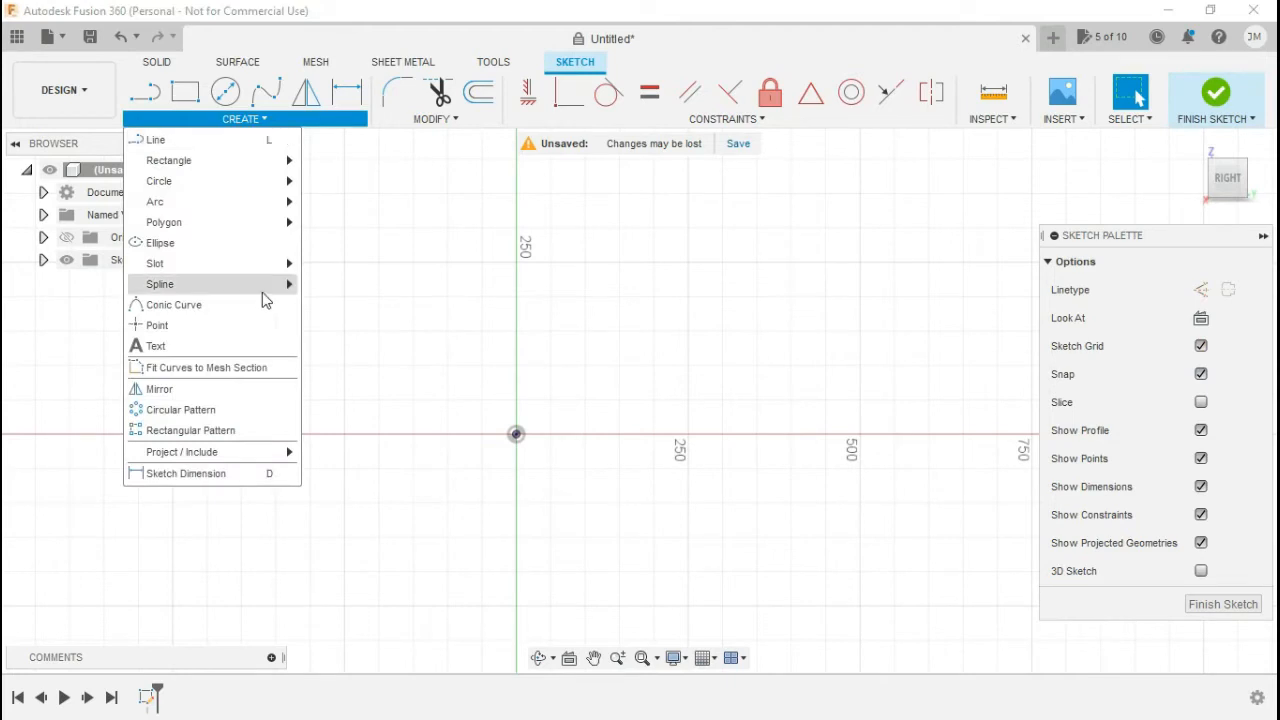
pyautogui.moveTo(266, 299)
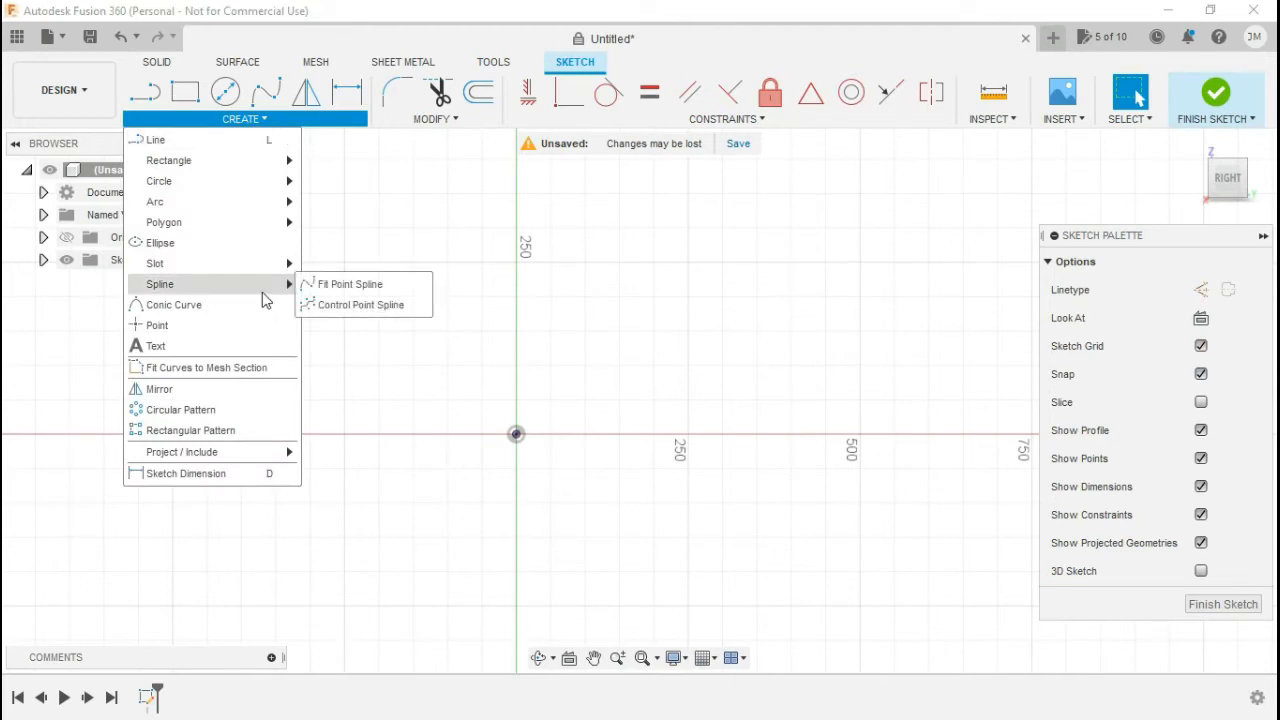
pyautogui.click(382, 290)
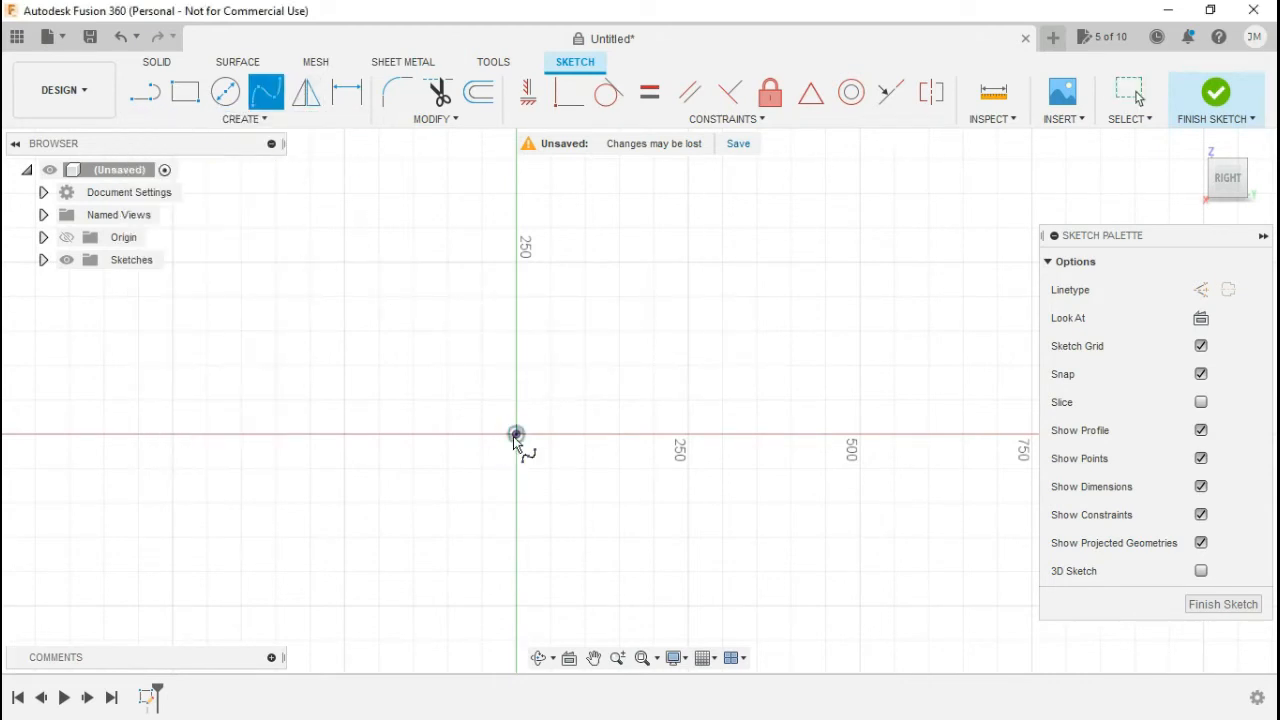
pyautogui.click(516, 434)
pyautogui.click(566, 316)
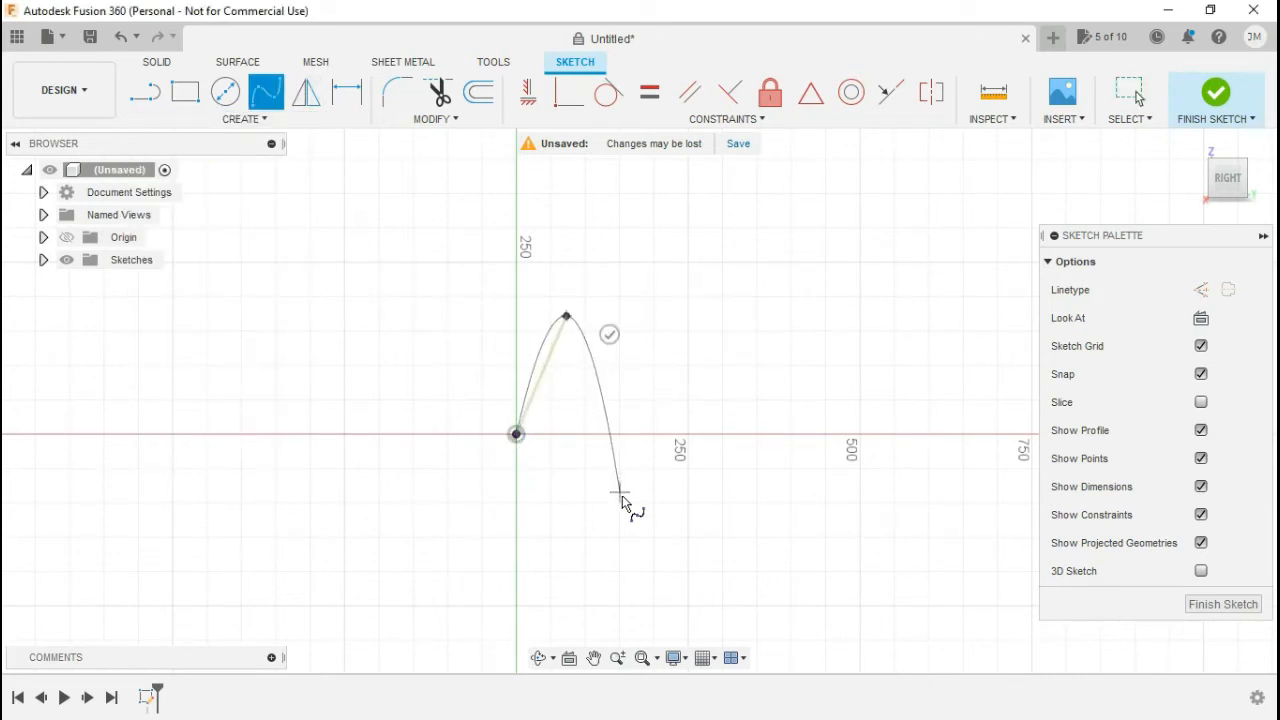
pyautogui.click(619, 503)
pyautogui.click(676, 539)
pyautogui.click(708, 396)
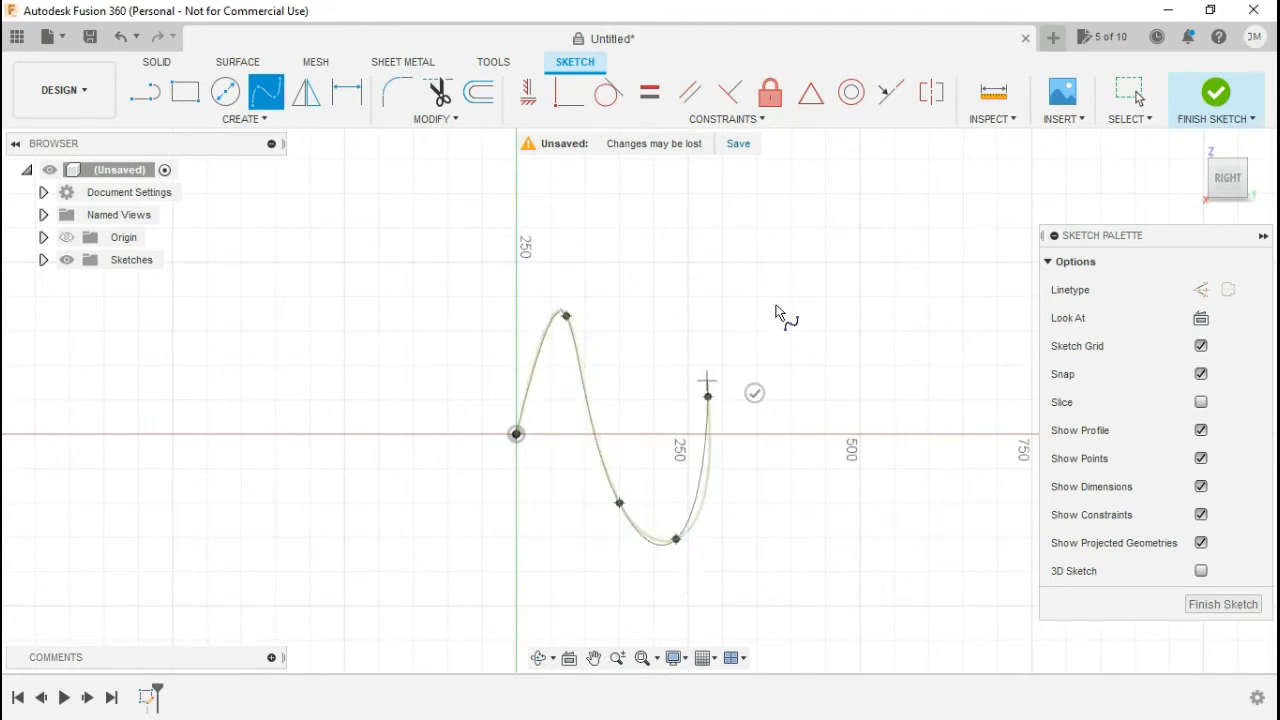
pyautogui.click(744, 292)
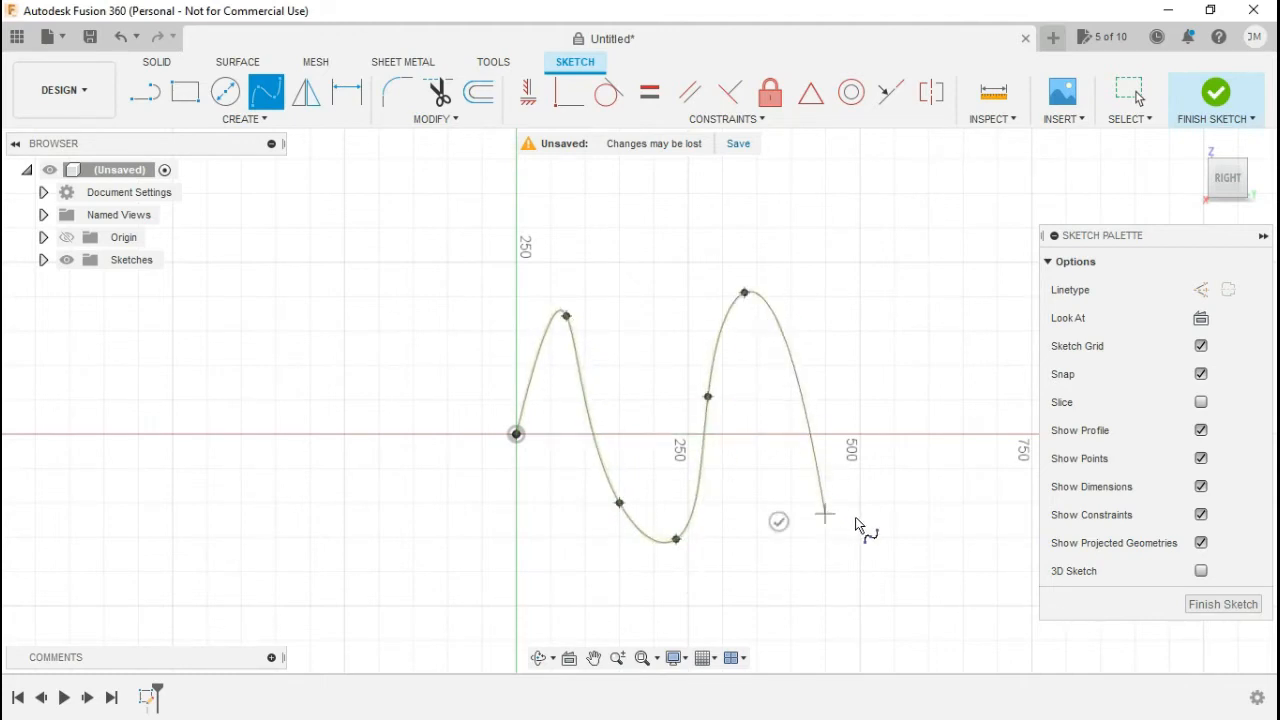
pyautogui.click(825, 514)
pyautogui.click(872, 520)
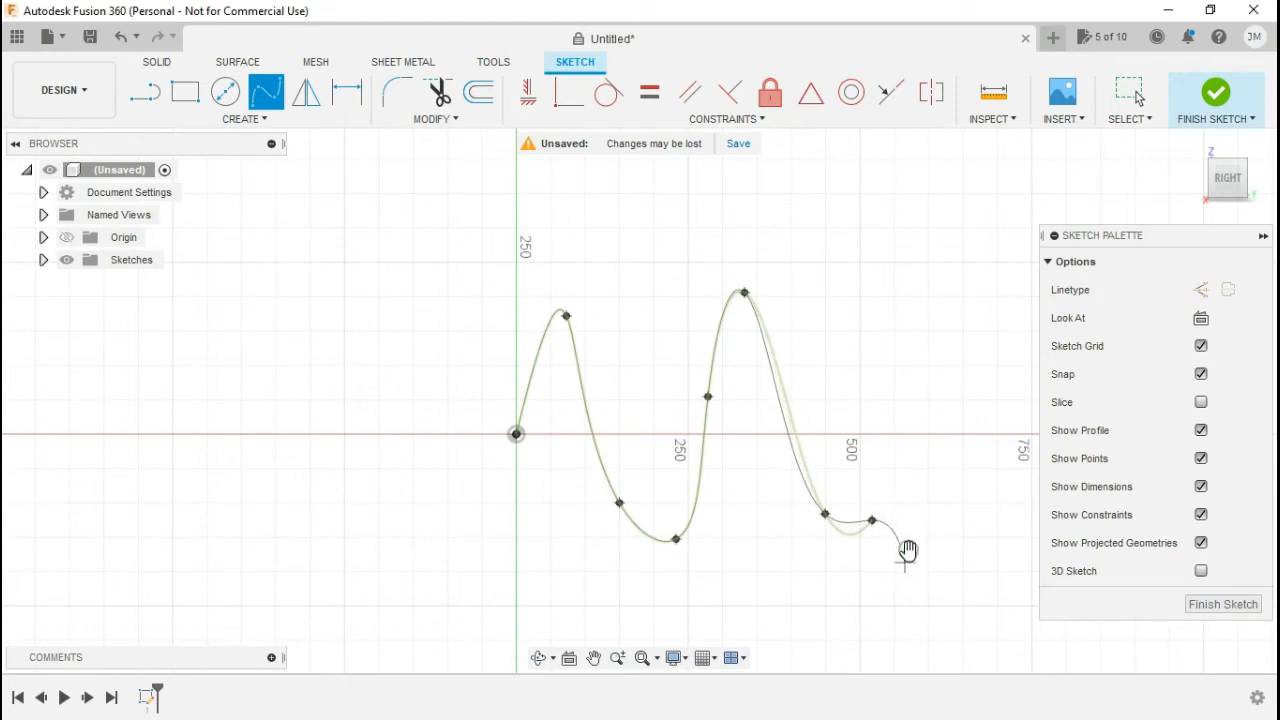
pyautogui.press('Escape')
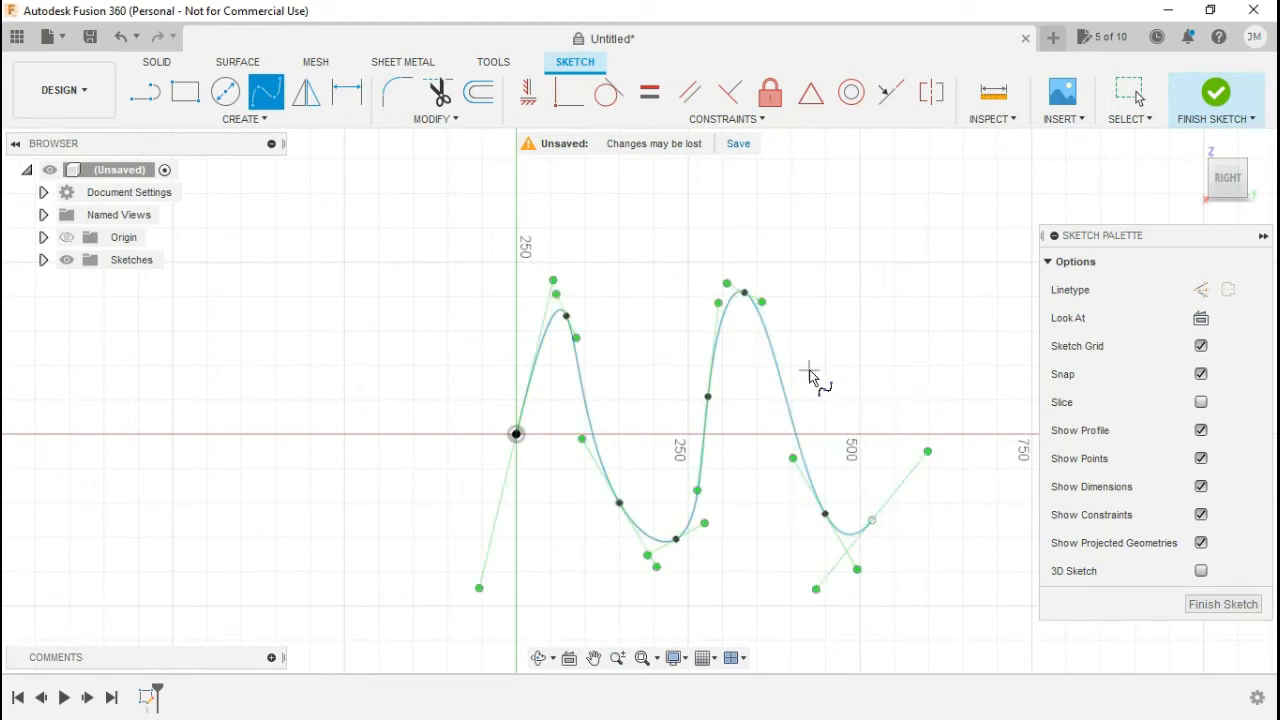
pyautogui.press('Escape')
# - Delete the fit point spline from the sketch
pyautogui.moveTo(843, 340); pyautogui.dragTo(557, 474)
pyautogui.press('Delete')
# - Try a conic curve right of the origin with level endpoints just above the horizontal axis and its vertex skewed to the right
pyautogui.click(236, 118)
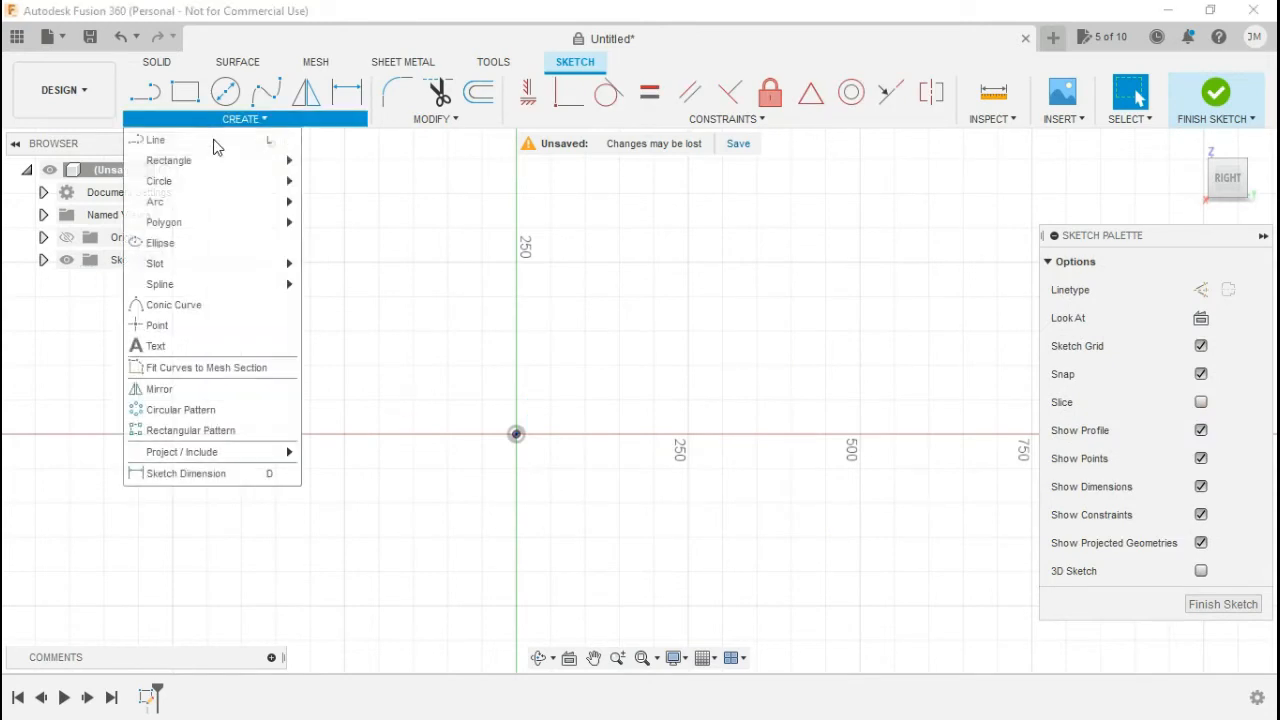
pyautogui.click(230, 305)
pyautogui.click(549, 420)
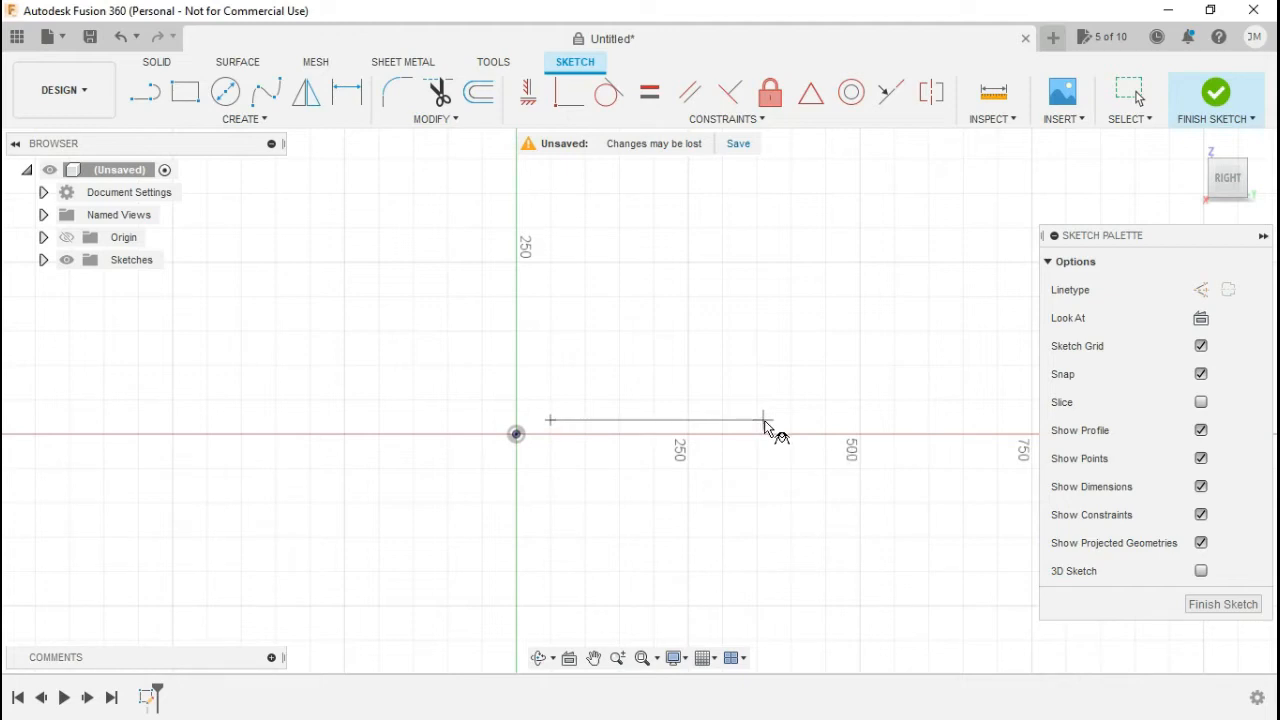
pyautogui.click(763, 420)
pyautogui.click(654, 228)
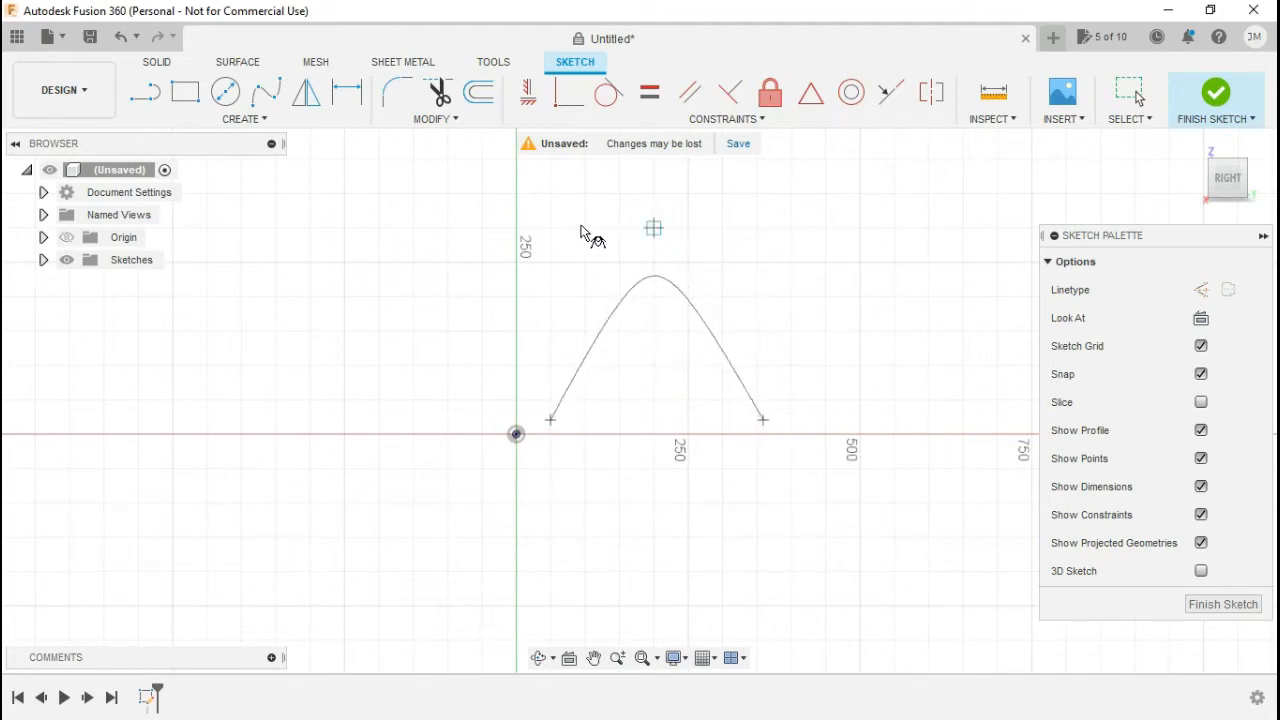
pyautogui.click(716, 207)
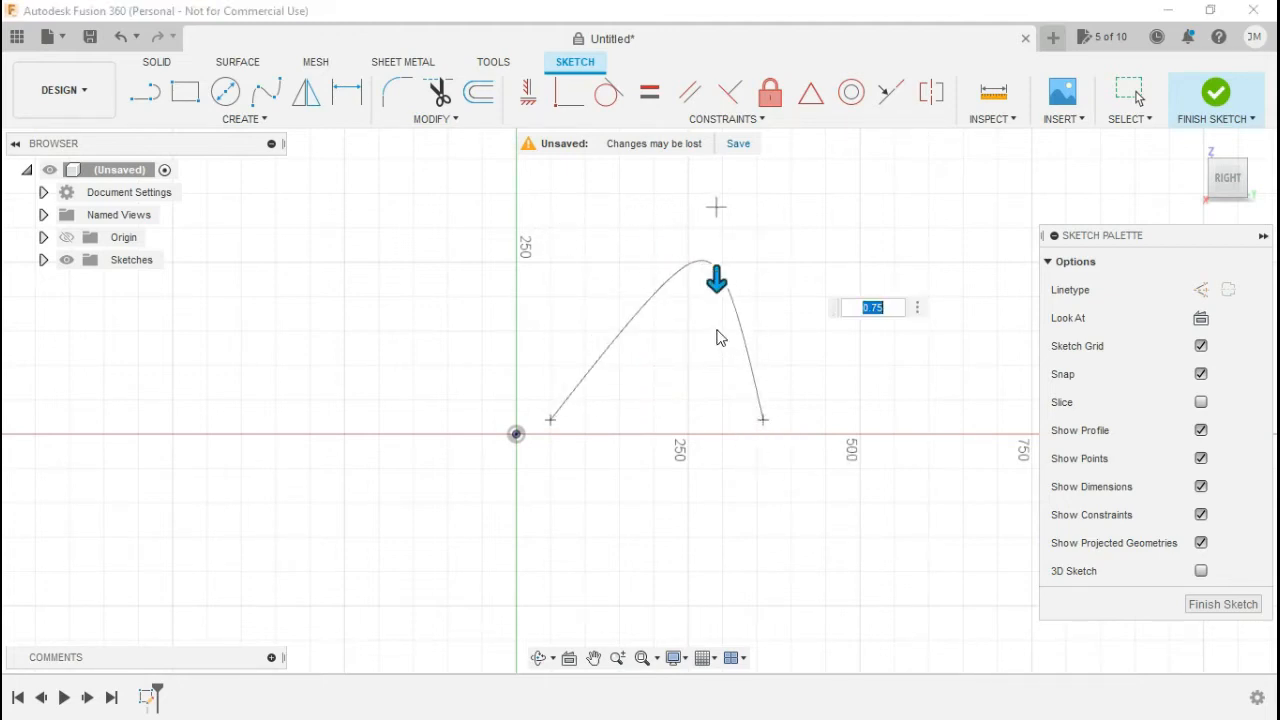
pyautogui.press('Escape')
# - Place a sketch point on the horizontal axis about 150 mm right of the origin and another about 200 mm directly above it
pyautogui.click(238, 119)
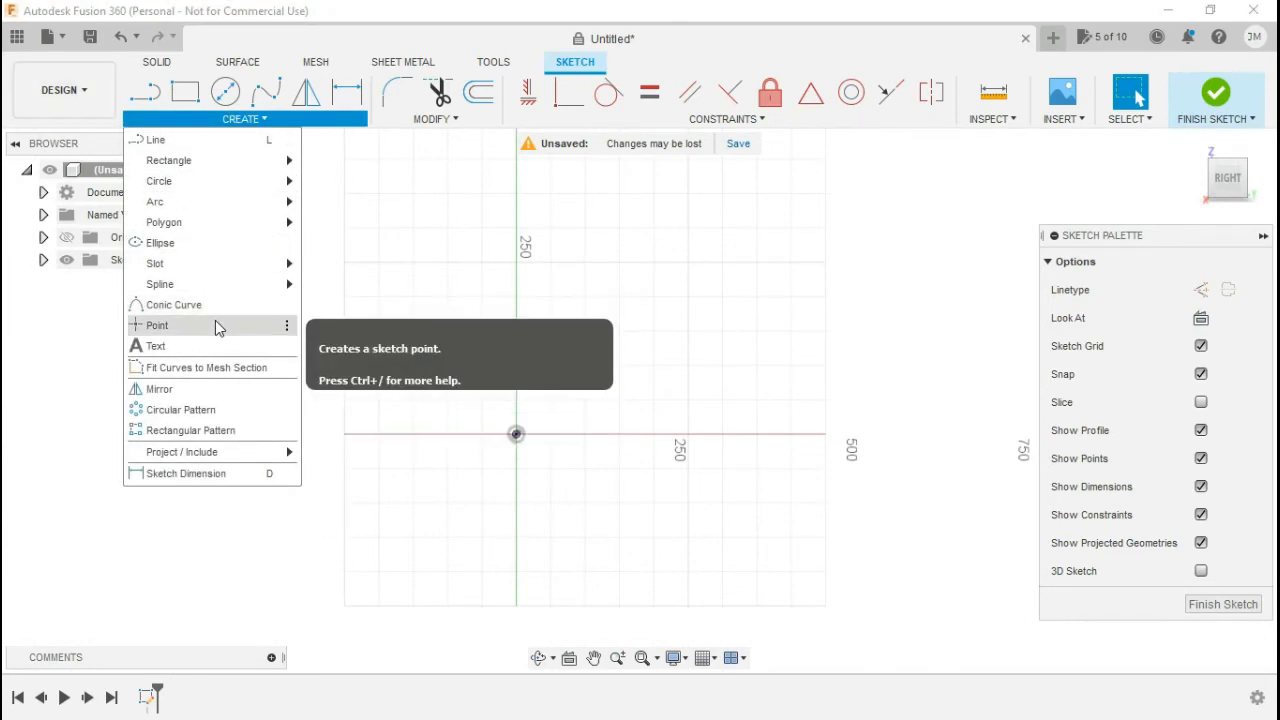
pyautogui.click(218, 326)
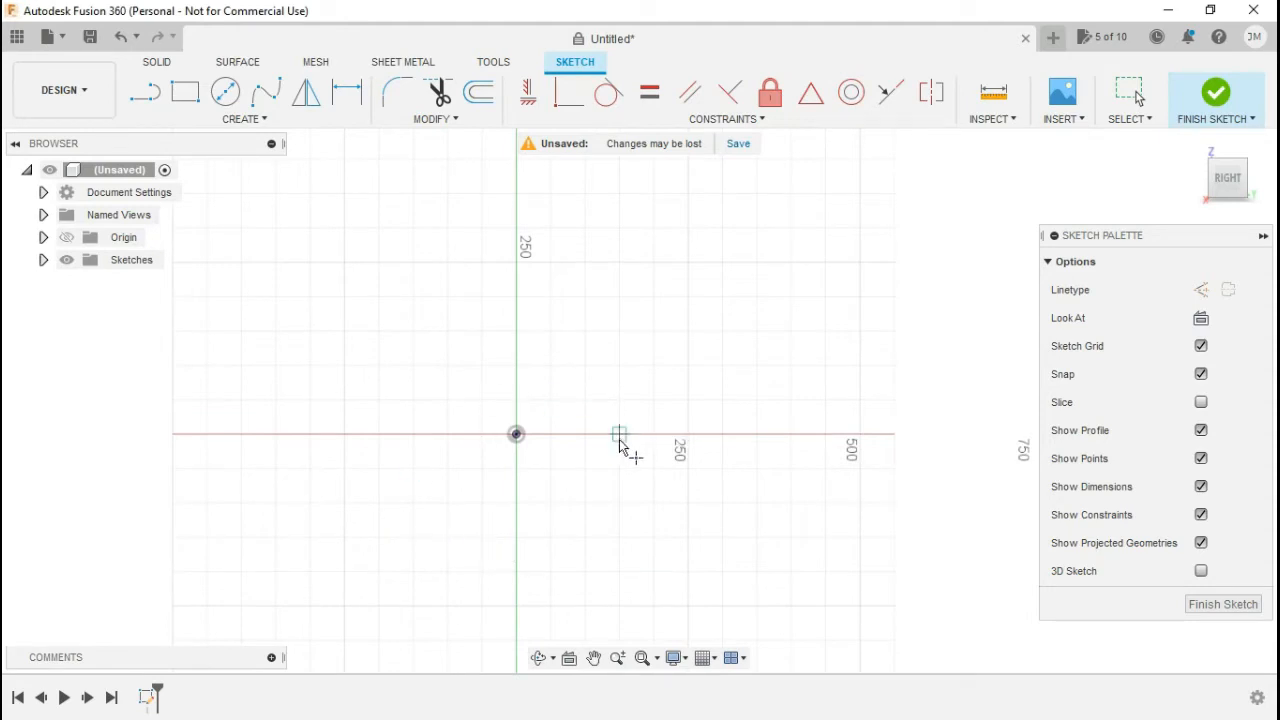
pyautogui.click(619, 296)
# - Dimension the horizontal distance from the origin to the point on the axis as 150 mm, below the axis
pyautogui.click(345, 95)
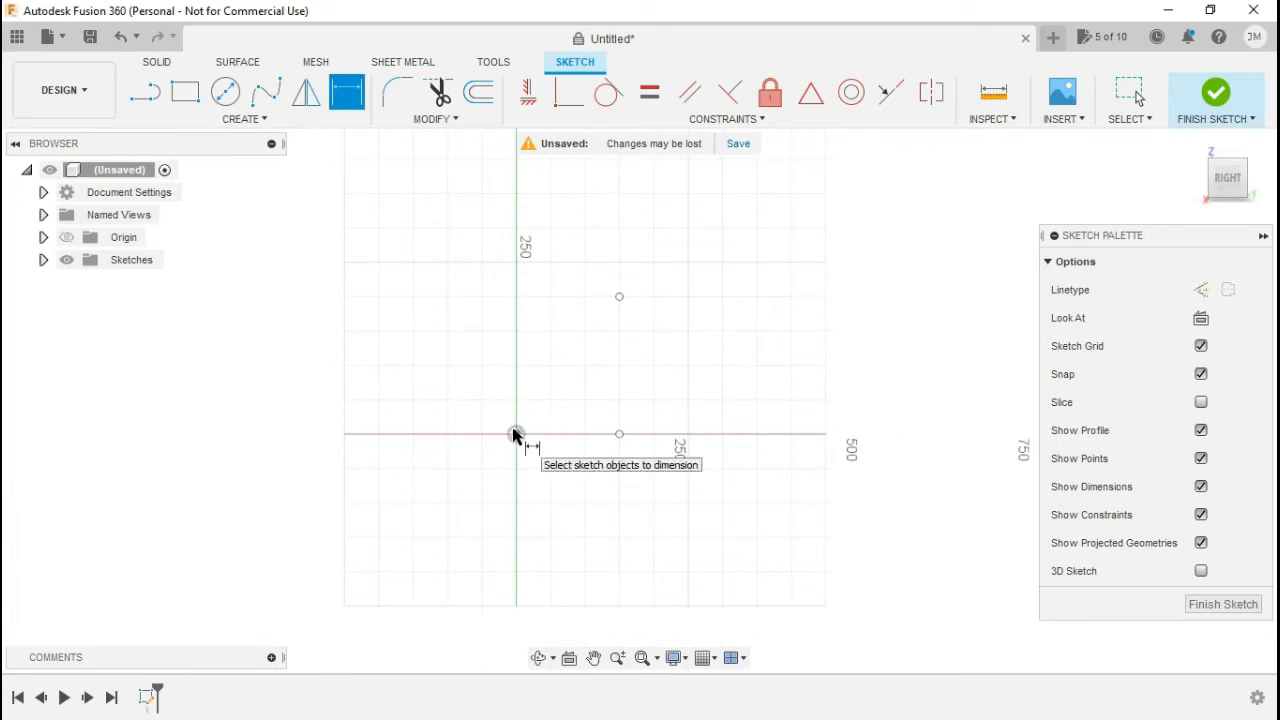
pyautogui.click(619, 435)
pyautogui.click(600, 530)
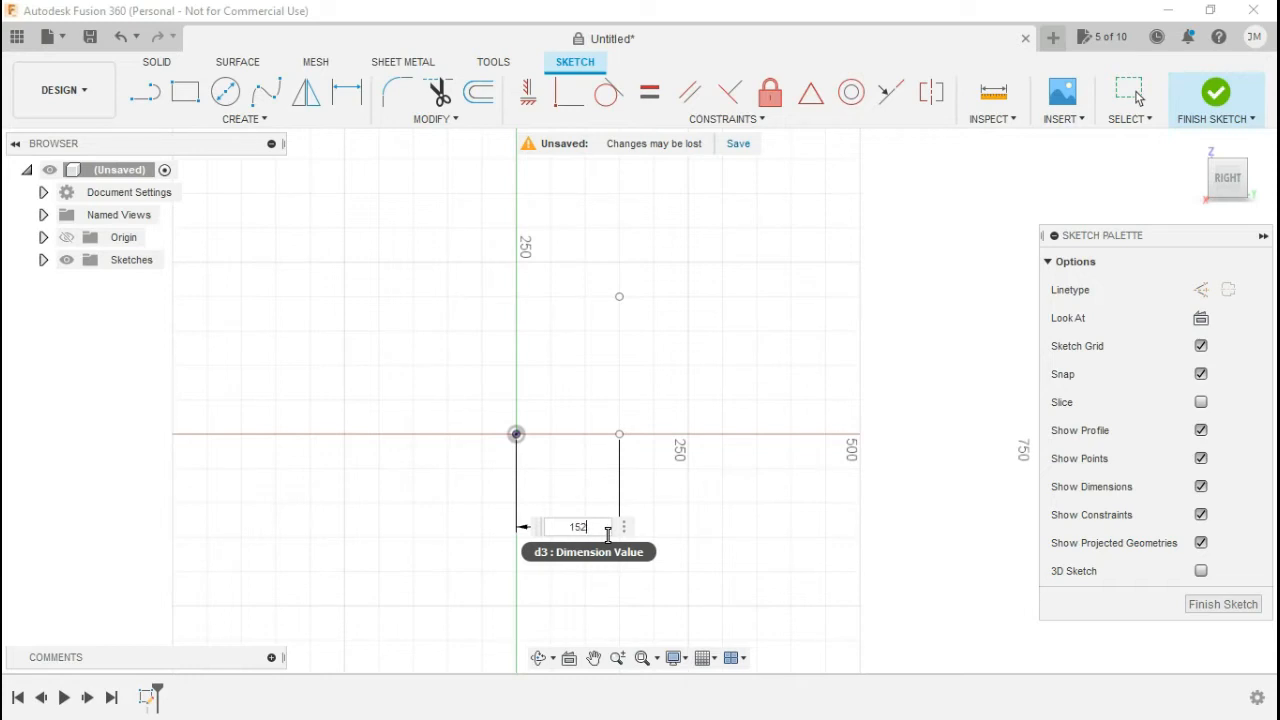
pyautogui.write('150')
pyautogui.press('Return')
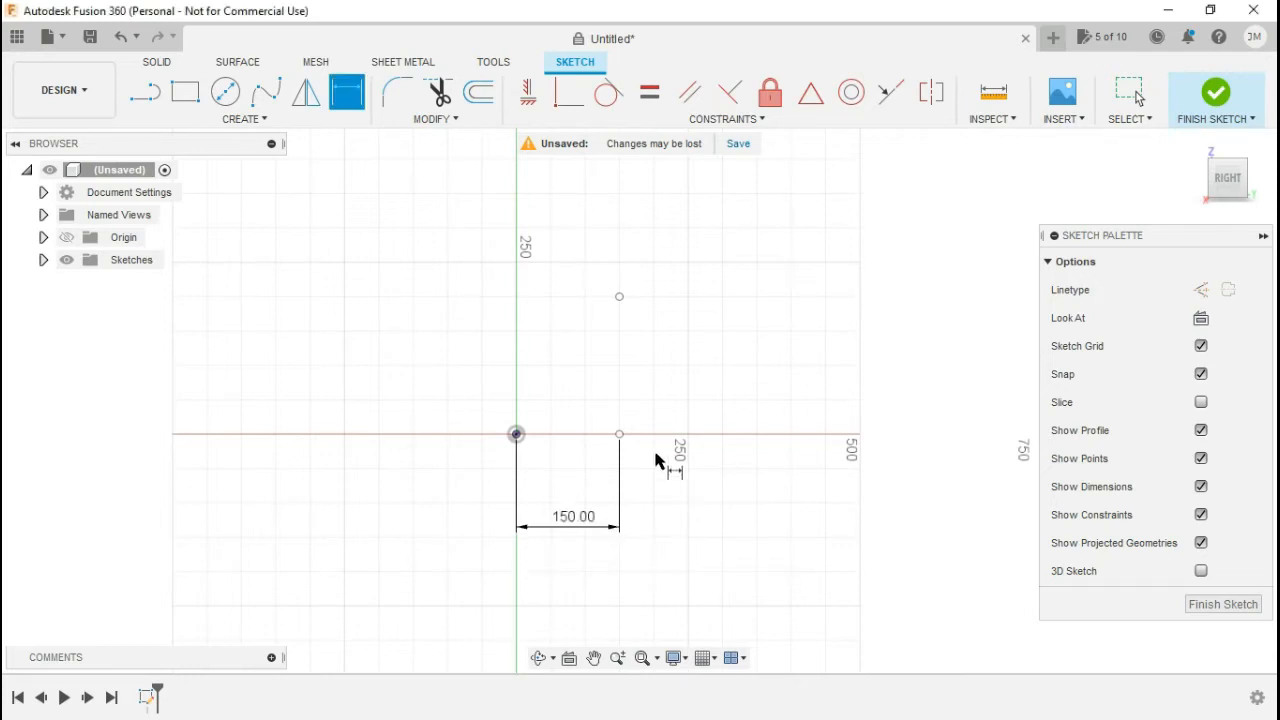
# - Dimension the vertical distance between the two sketch points, placing the dimension to their right
pyautogui.click(619, 435)
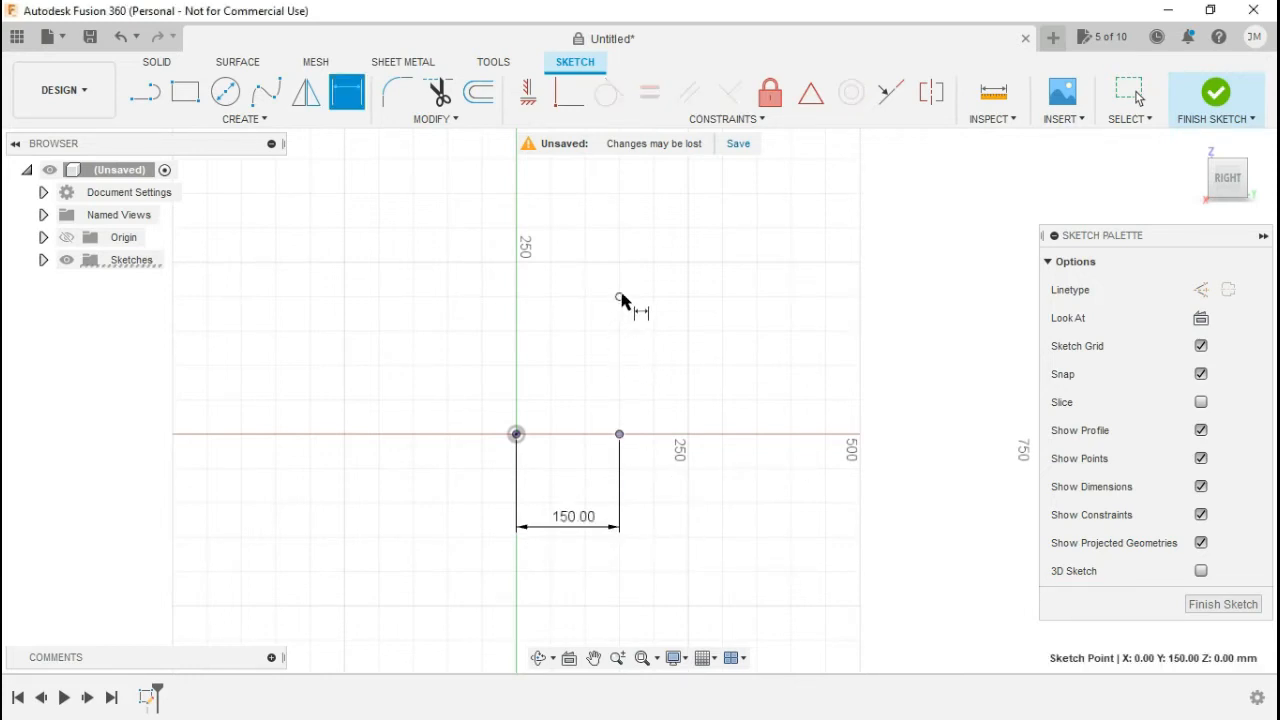
pyautogui.click(619, 297)
pyautogui.click(673, 385)
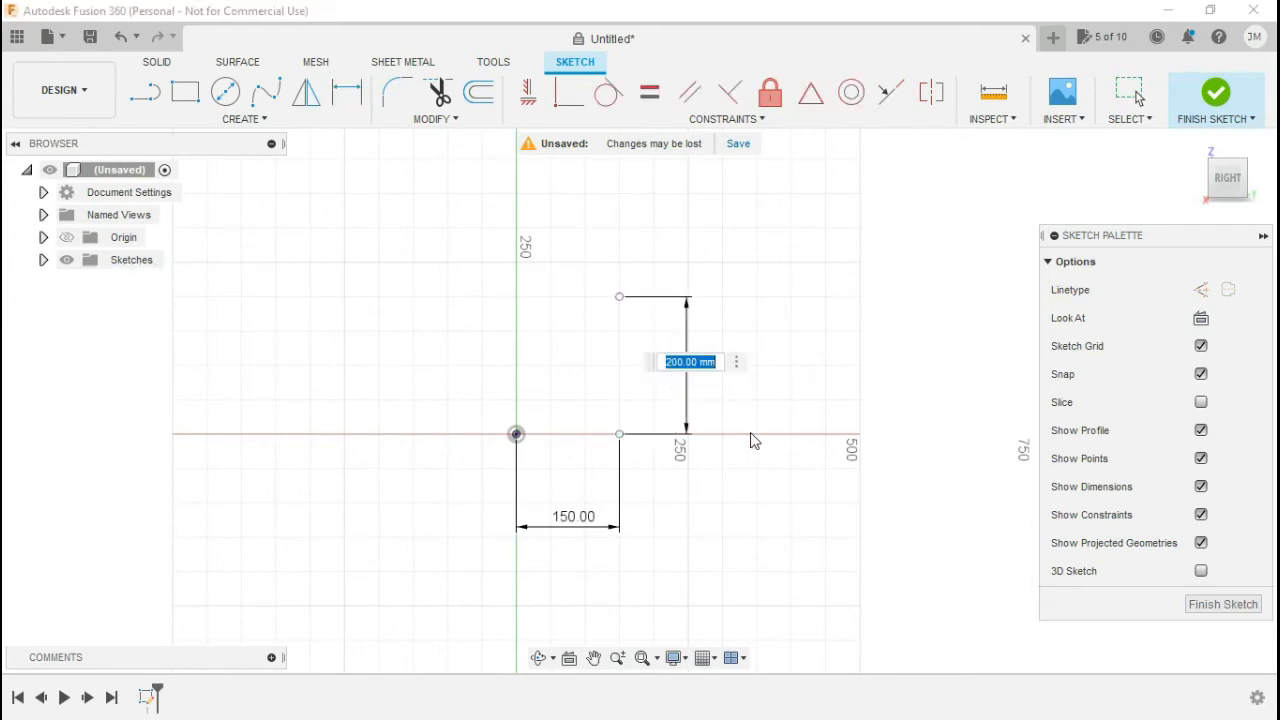
pyautogui.press('Return')
# - Place a rectangular text frame above the horizontal axis and left of the vertical axis, with its lower right corner at the origin
pyautogui.click(244, 119)
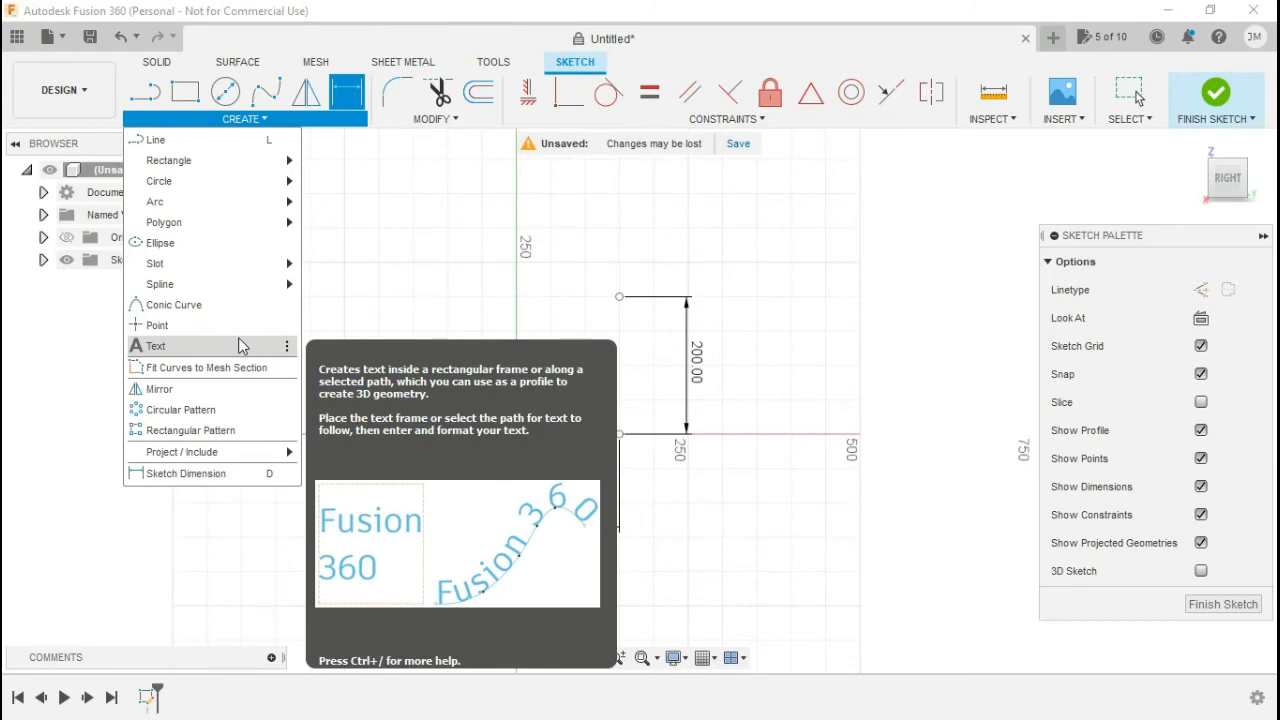
pyautogui.click(239, 346)
pyautogui.scroll(-3, 620, 432)
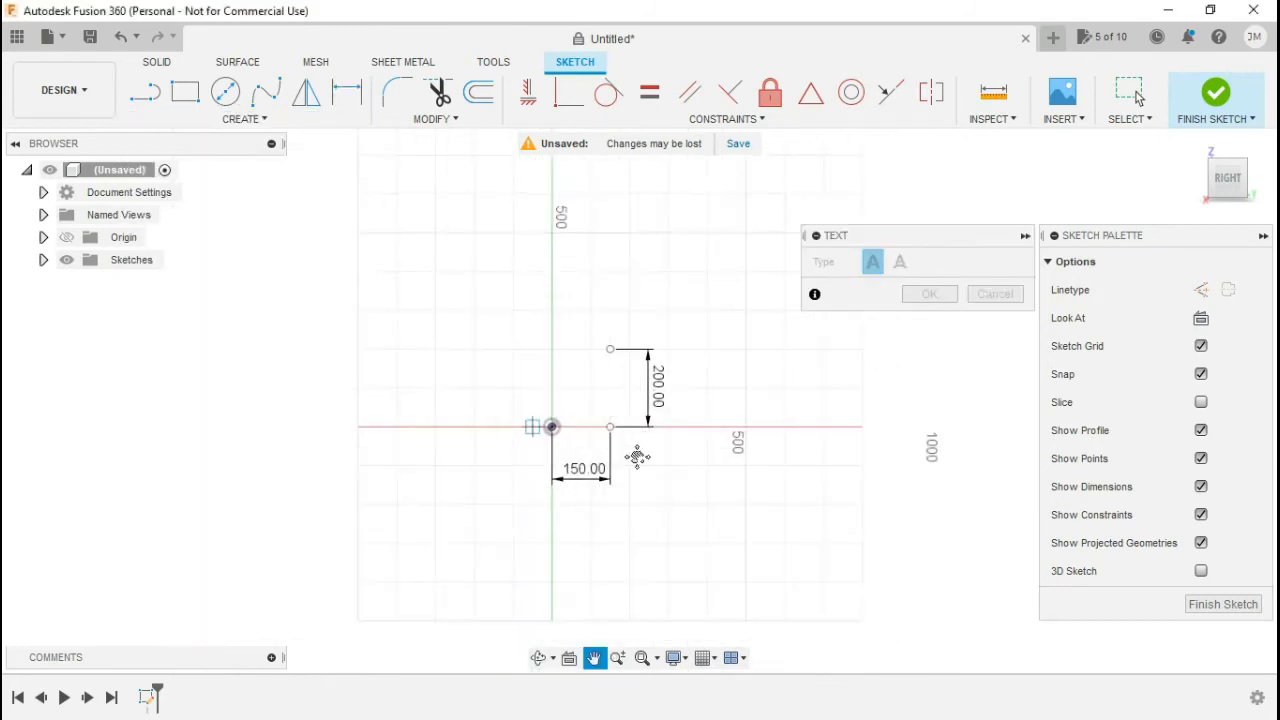
pyautogui.moveTo(535, 430); pyautogui.dragTo(637, 457, button='middle')
pyautogui.scroll(-2, 528, 440)
pyautogui.scroll(4, 528, 440)
pyautogui.click(441, 372)
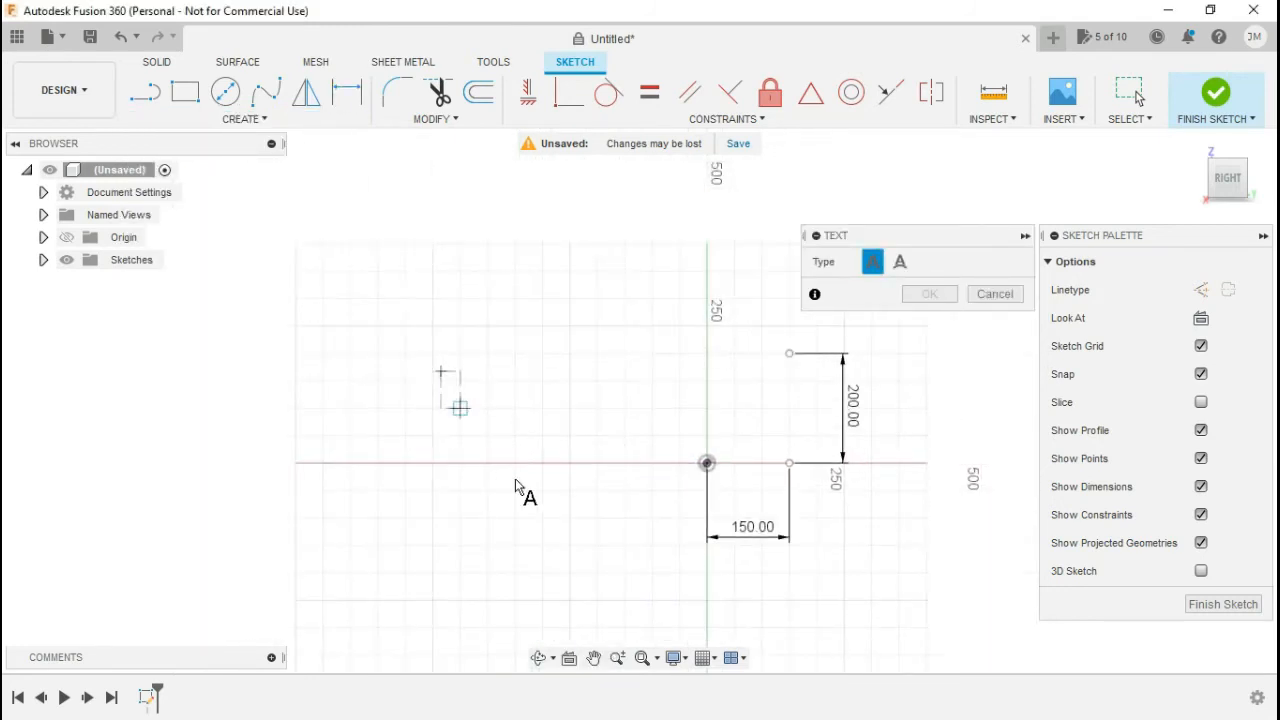
pyautogui.click(707, 463)
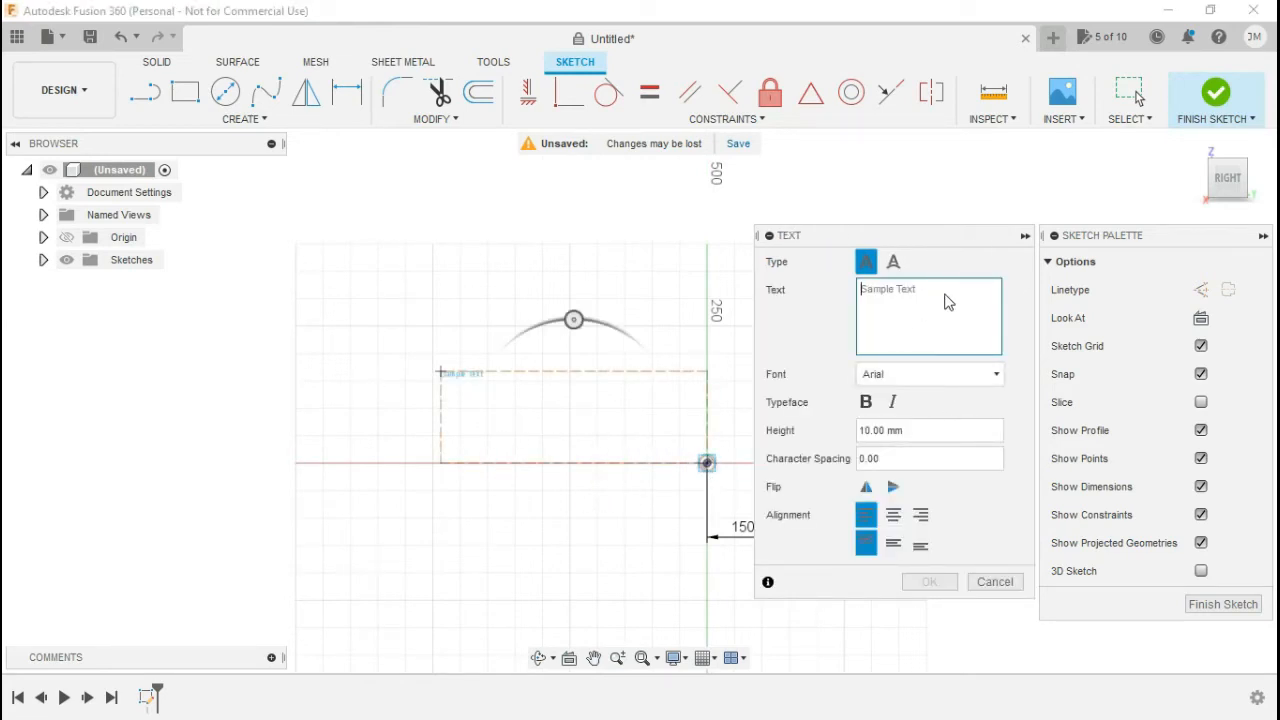
# - Enter "Fution" as the frame's text and set the text height to 50 mm
pyautogui.write('Fution')
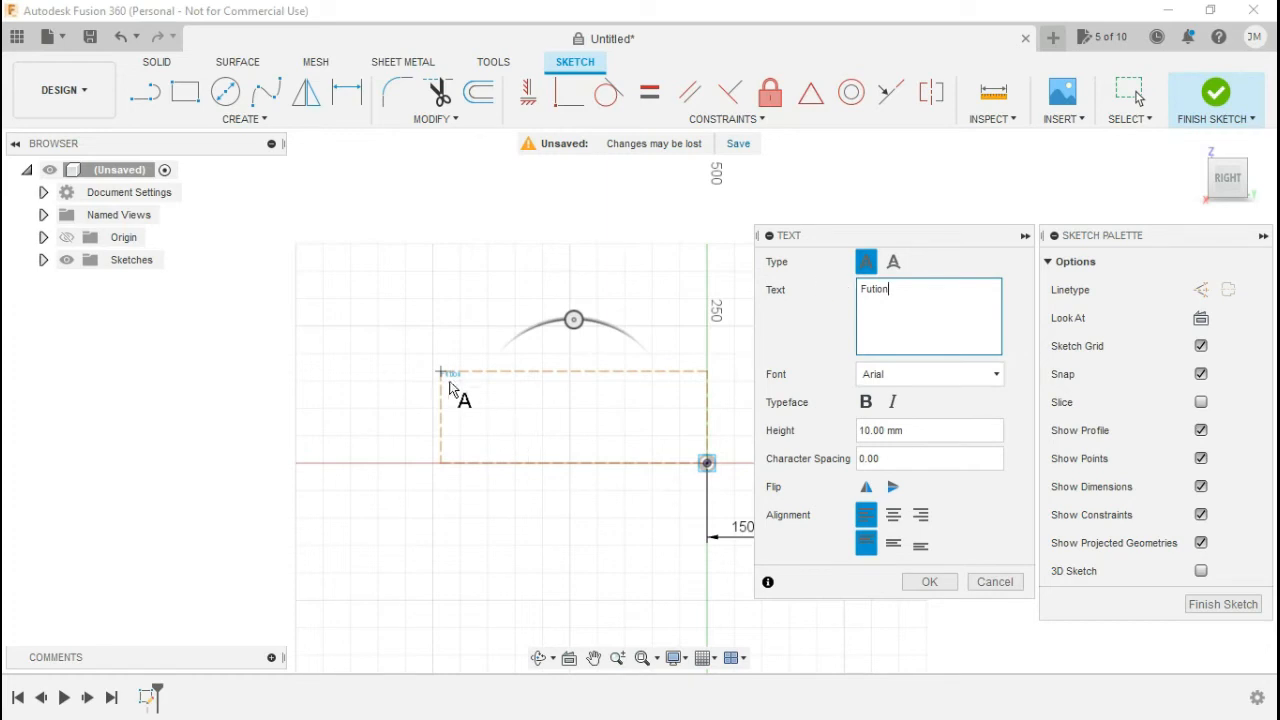
pyautogui.moveTo(903, 430); pyautogui.dragTo(852, 430)
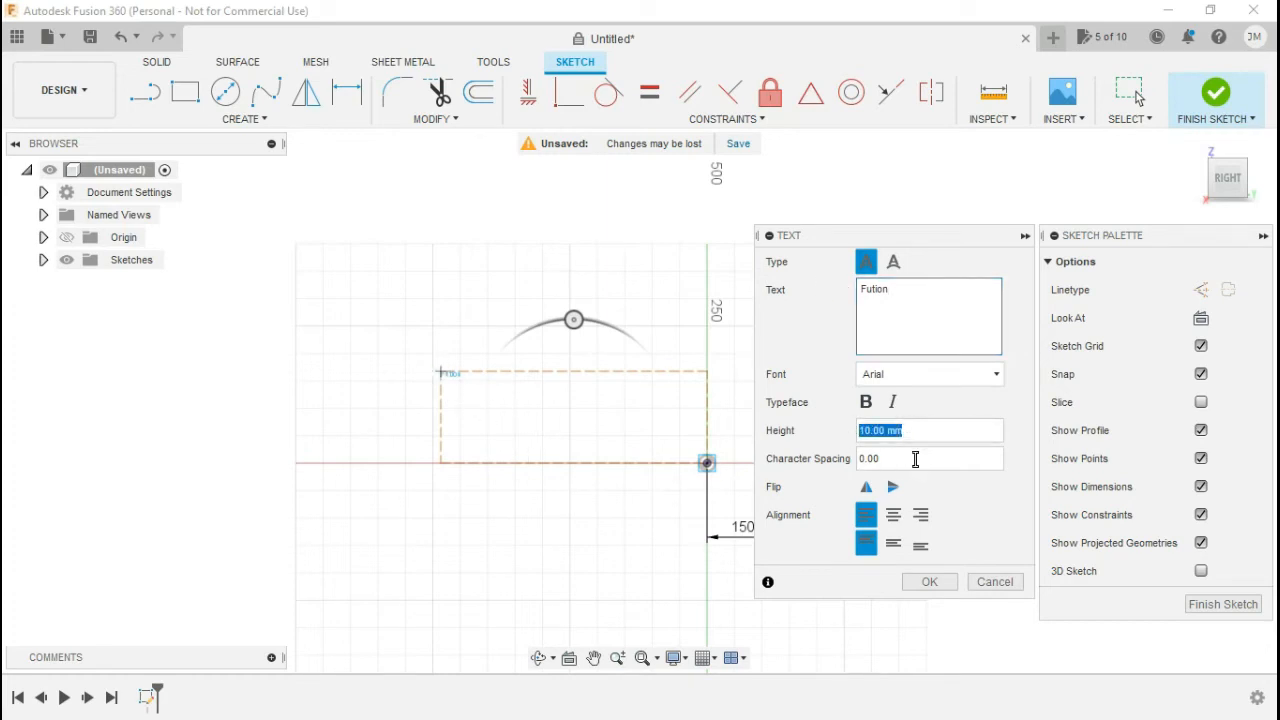
pyautogui.write('50')
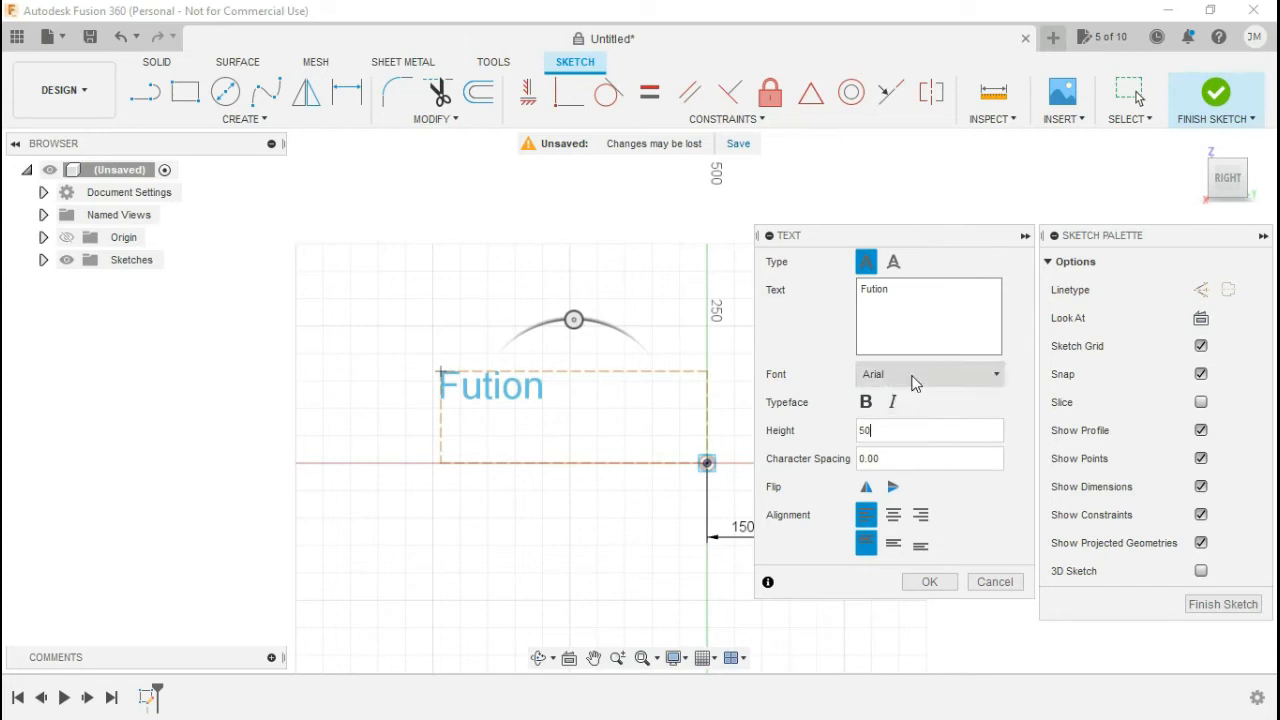
# - Set the sketch text's font to Arial Black with the italic typeface, and leave the text command
pyautogui.click(914, 374)
pyautogui.click(904, 541)
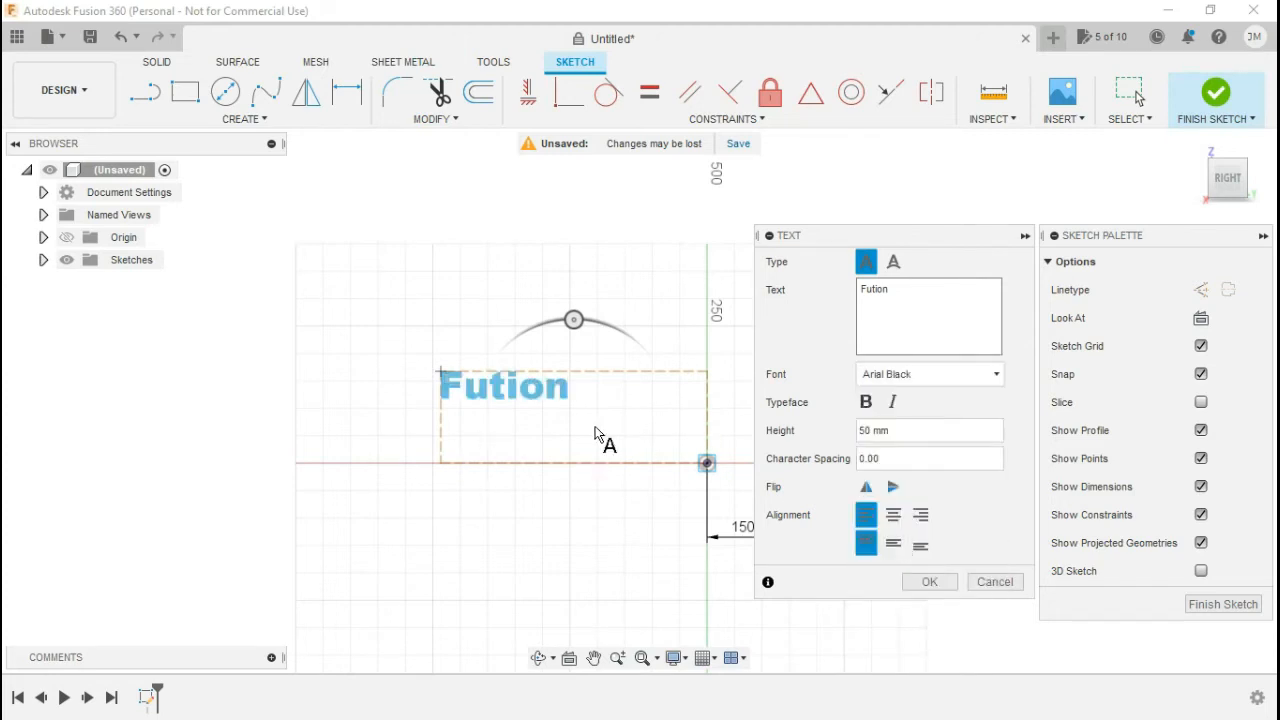
pyautogui.click(894, 402)
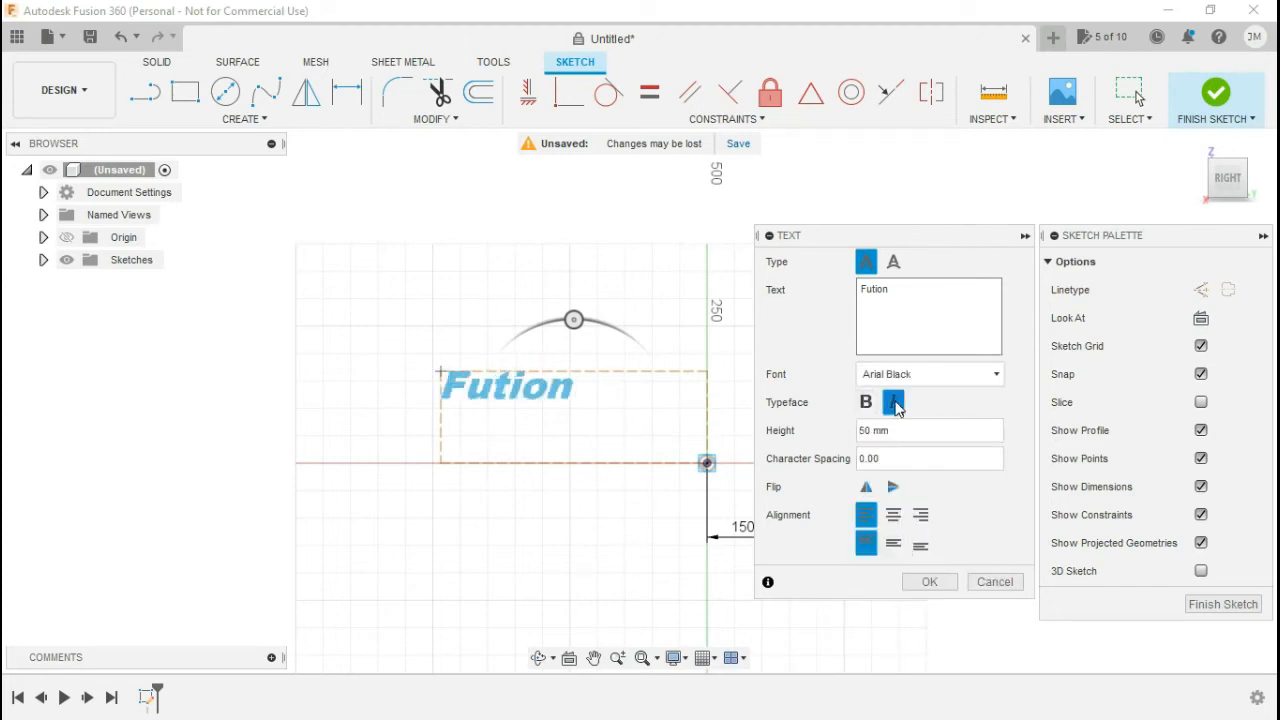
pyautogui.click(866, 290)
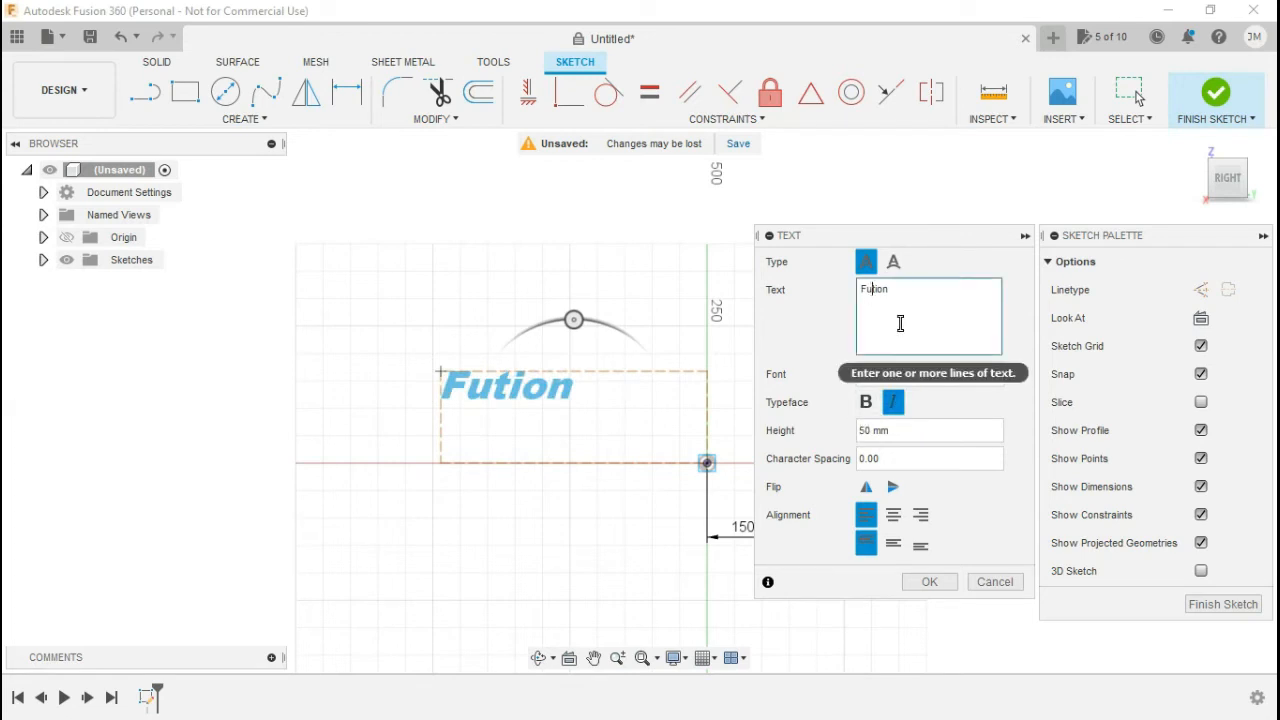
pyautogui.press('Escape')
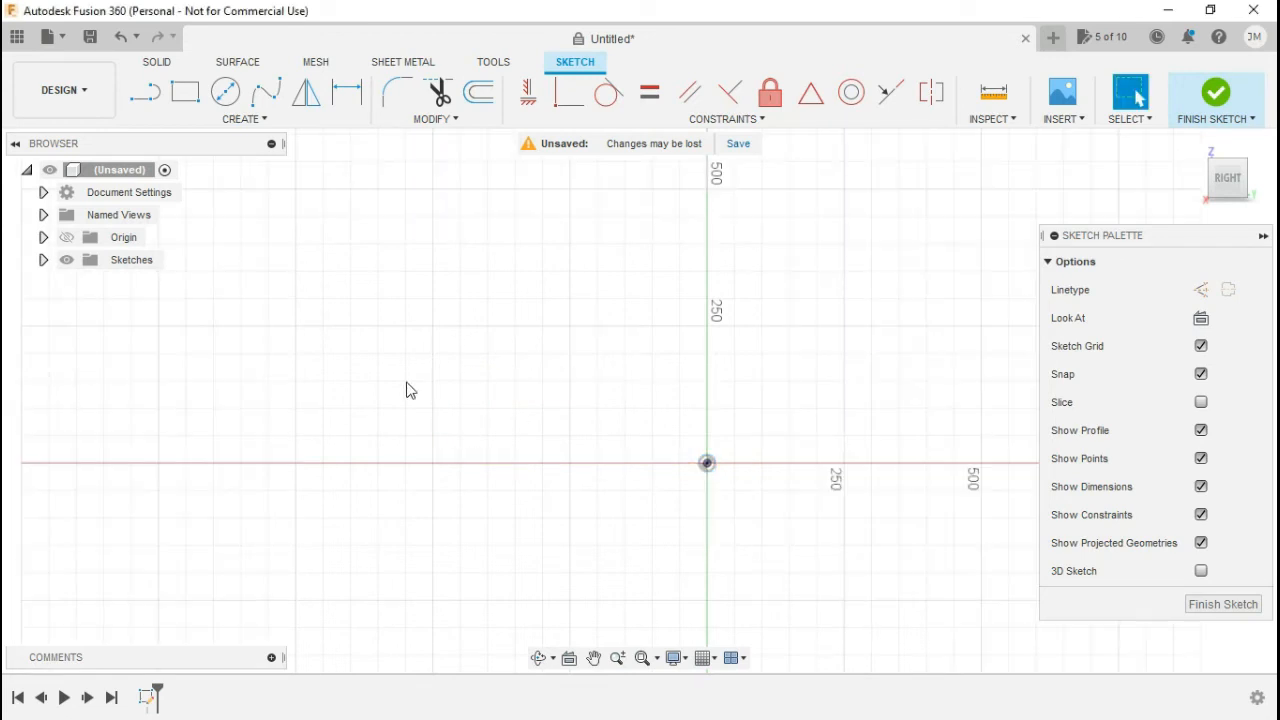
# - Draw a two-point rectangle about 200 by 100 mm above and left of the origin, with a circle at its centre
pyautogui.click(246, 119)
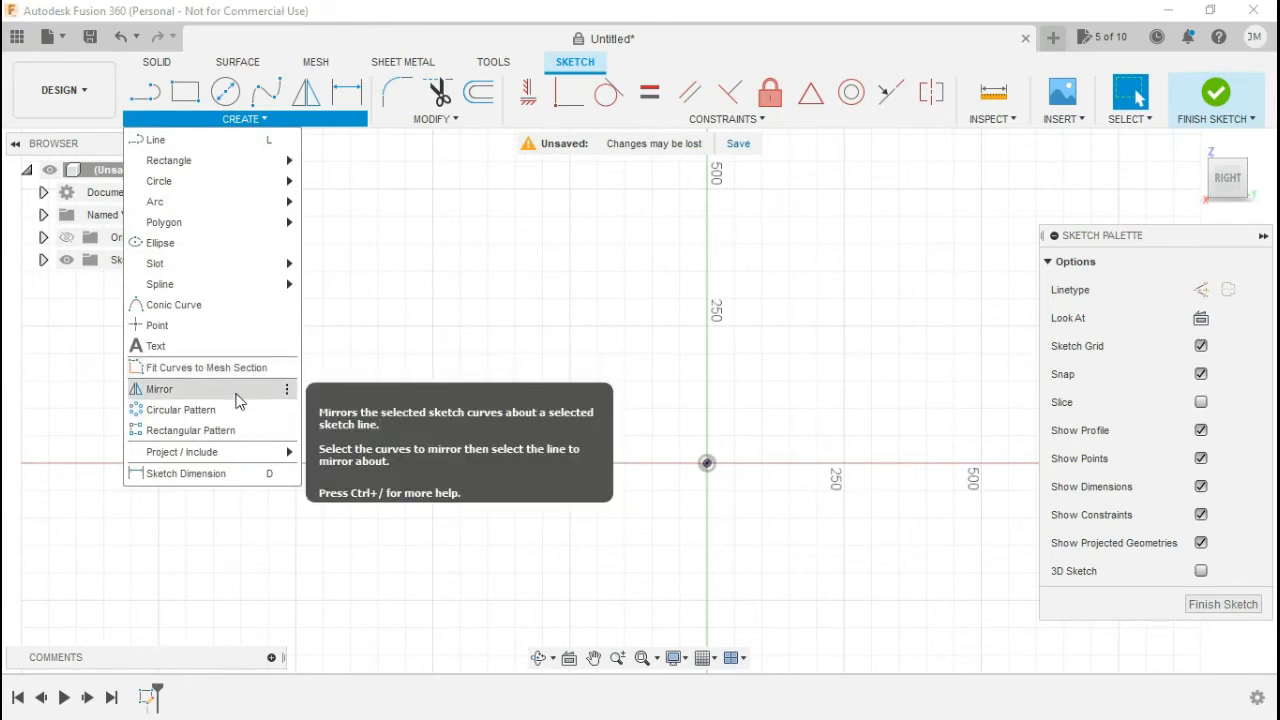
pyautogui.click(185, 92)
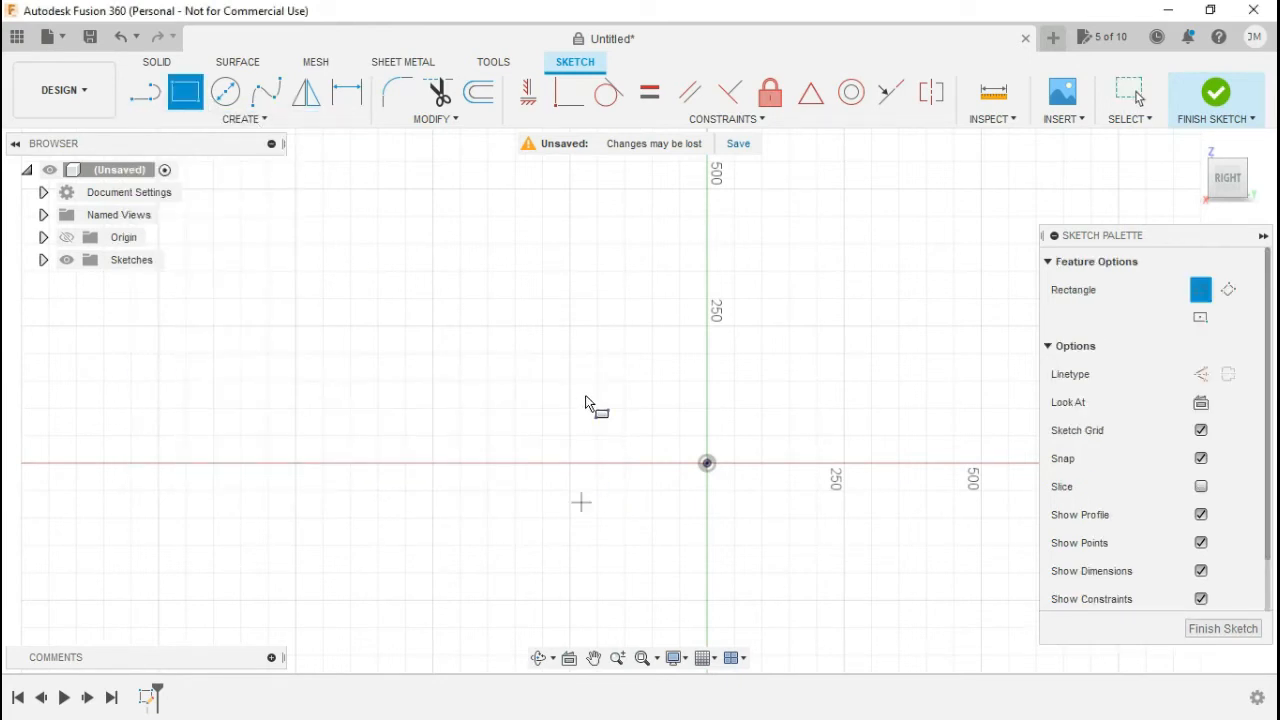
pyautogui.click(515, 326)
pyautogui.click(625, 381)
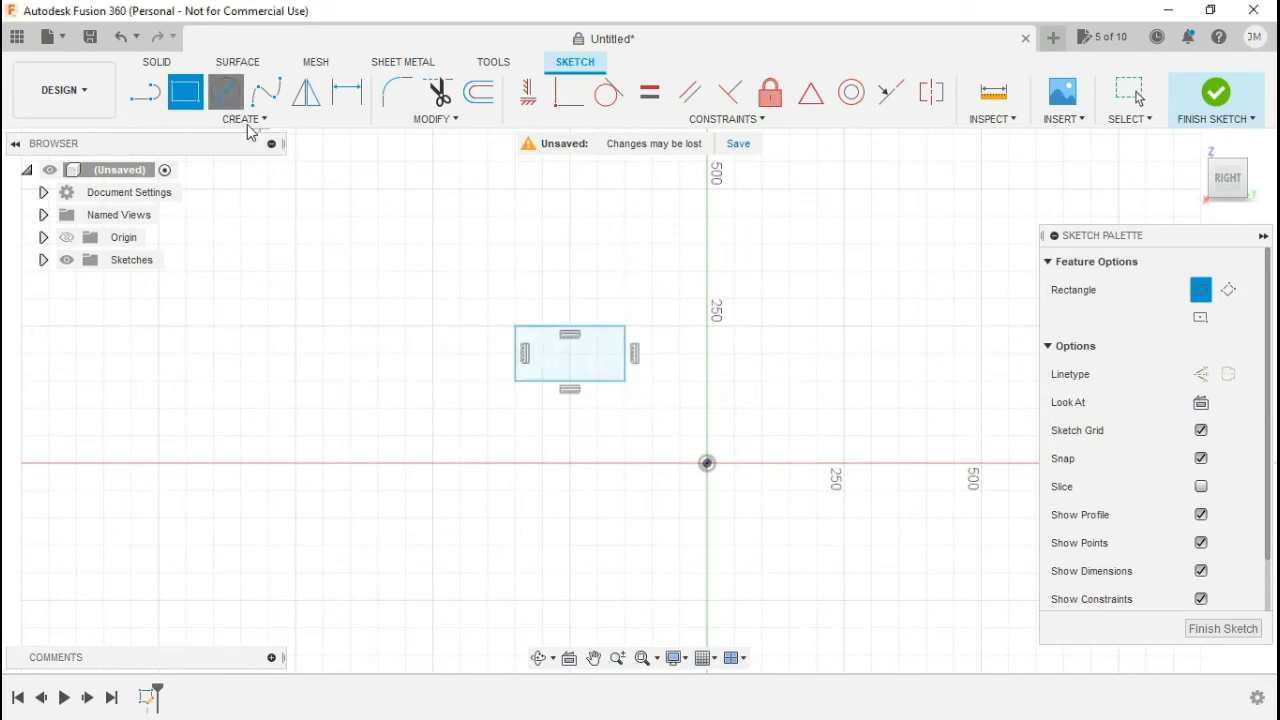
pyautogui.click(226, 92)
pyautogui.click(570, 353)
pyautogui.click(570, 374)
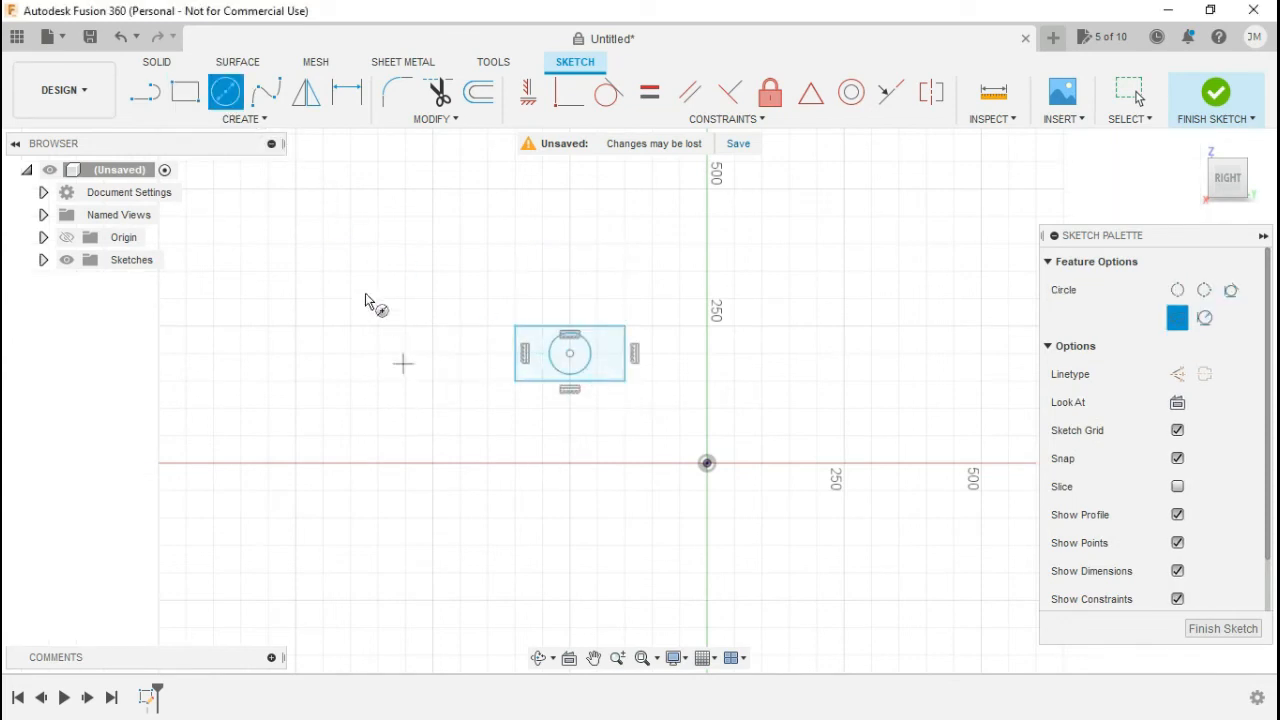
# - Draw a vertical line about 450 mm long upward from the origin and convert it to a construction line
pyautogui.click(145, 92)
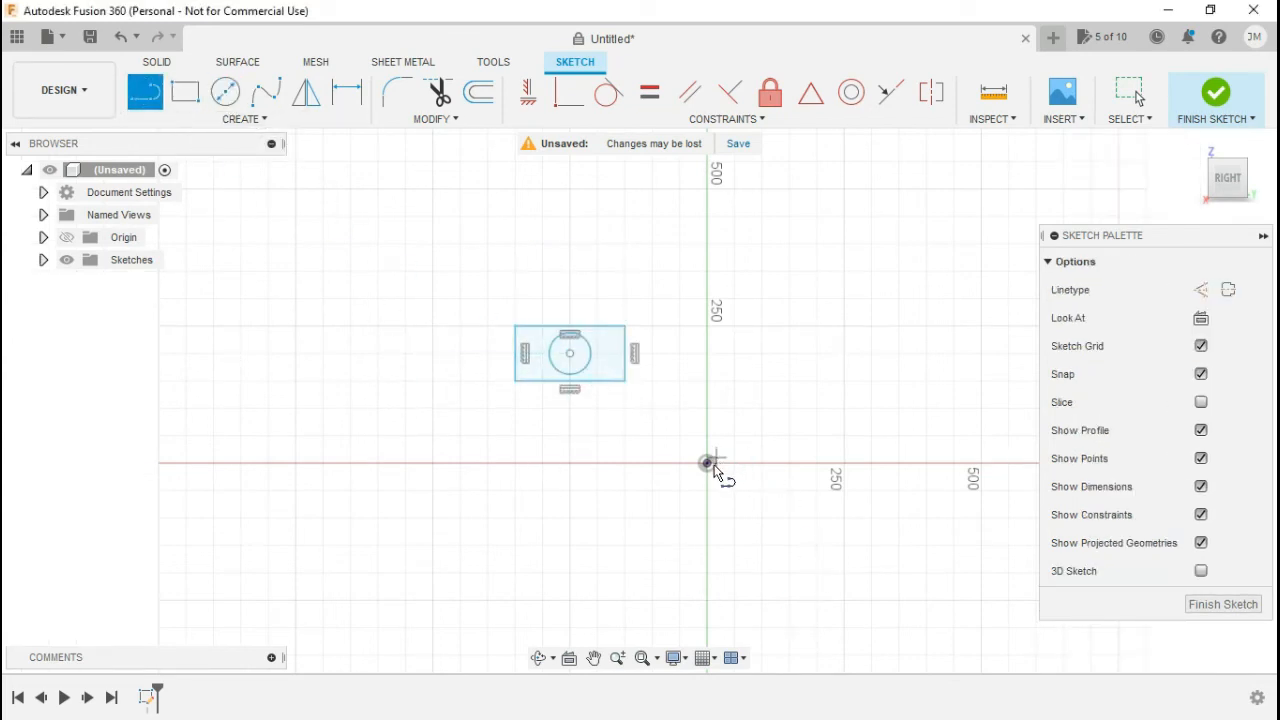
pyautogui.click(706, 463)
pyautogui.click(707, 216)
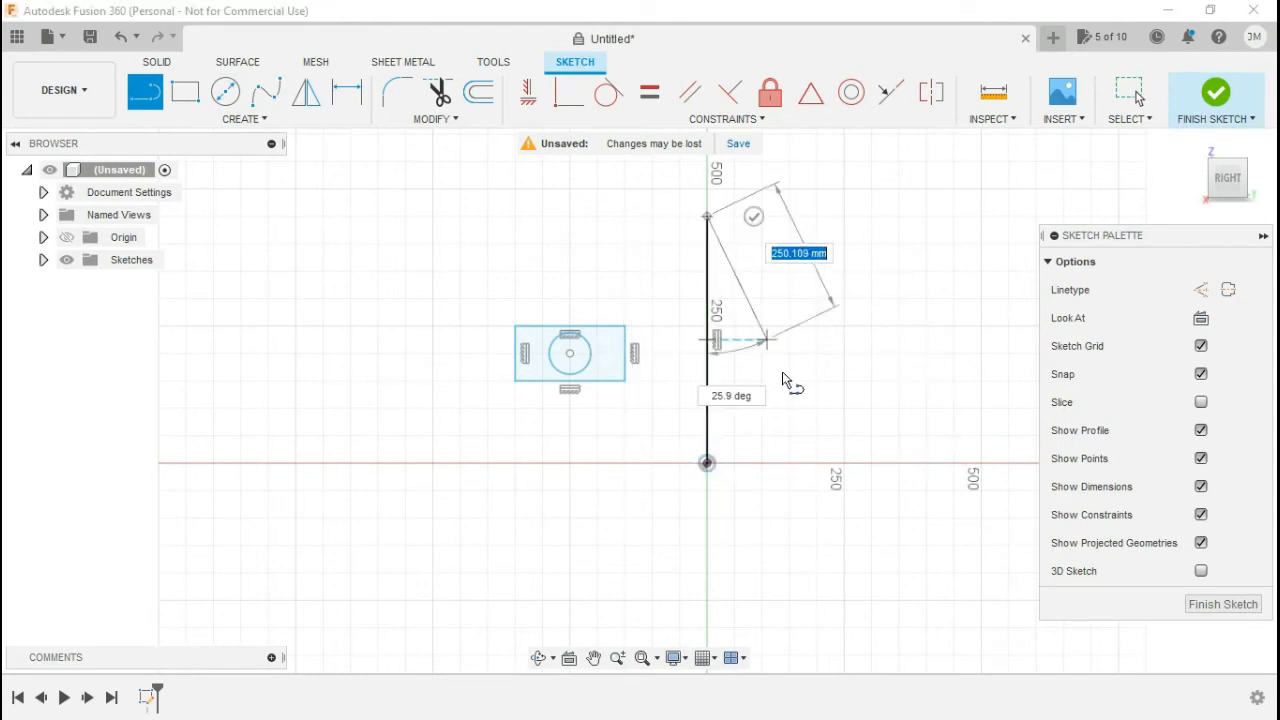
pyautogui.press('Escape')
pyautogui.click(708, 360)
pyautogui.rightClick(708, 360)
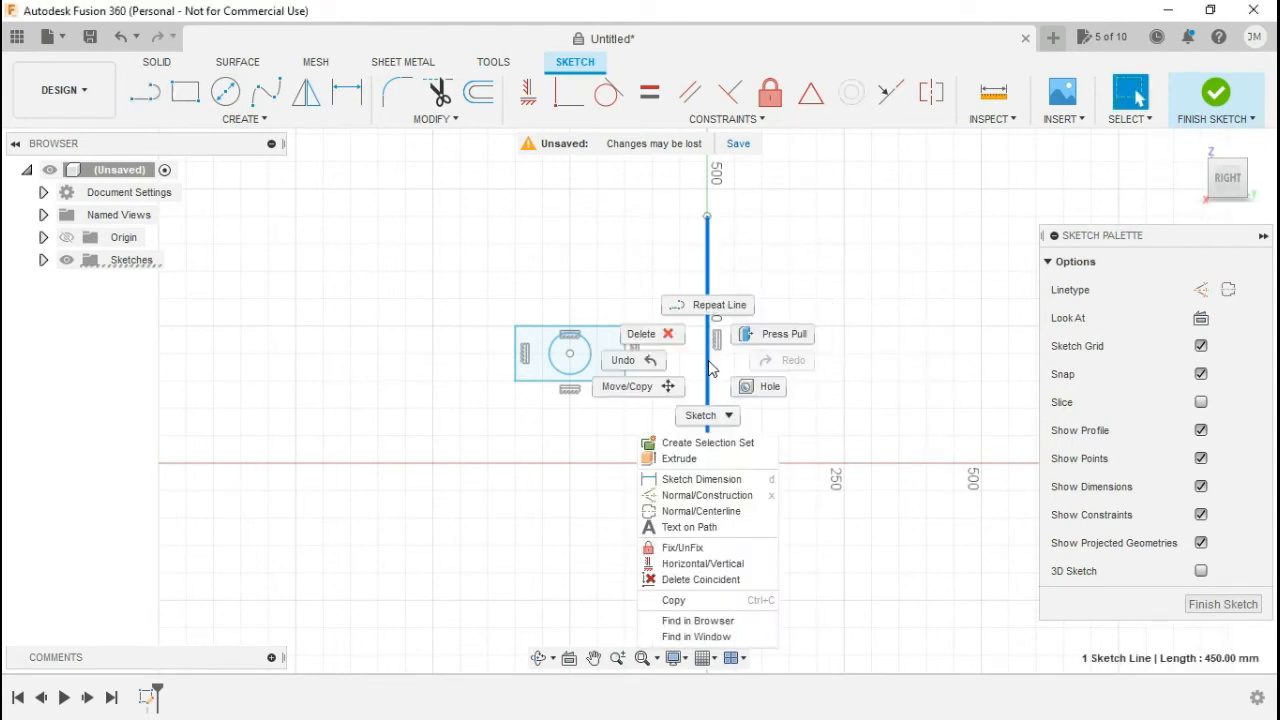
pyautogui.click(726, 495)
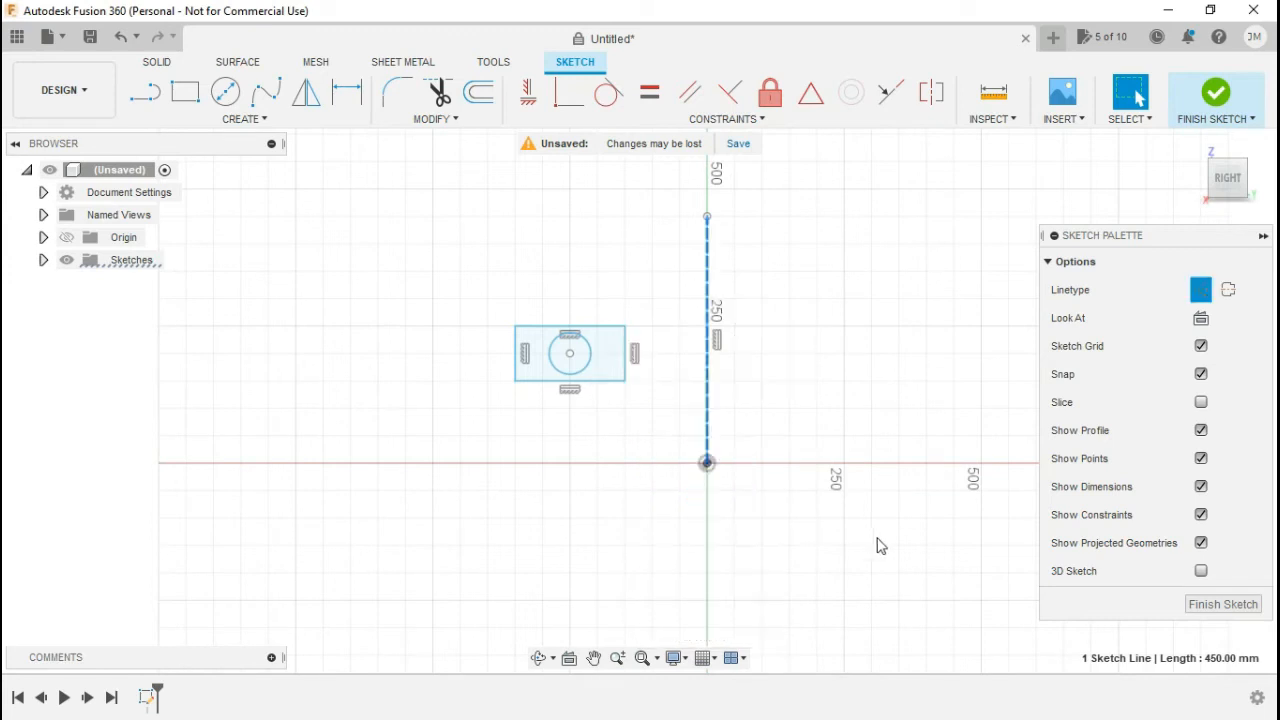
# - Mirror the rectangle and its circle about the vertical construction line
pyautogui.click(329, 120)
pyautogui.click(223, 389)
pyautogui.moveTo(511, 250); pyautogui.dragTo(650, 430)
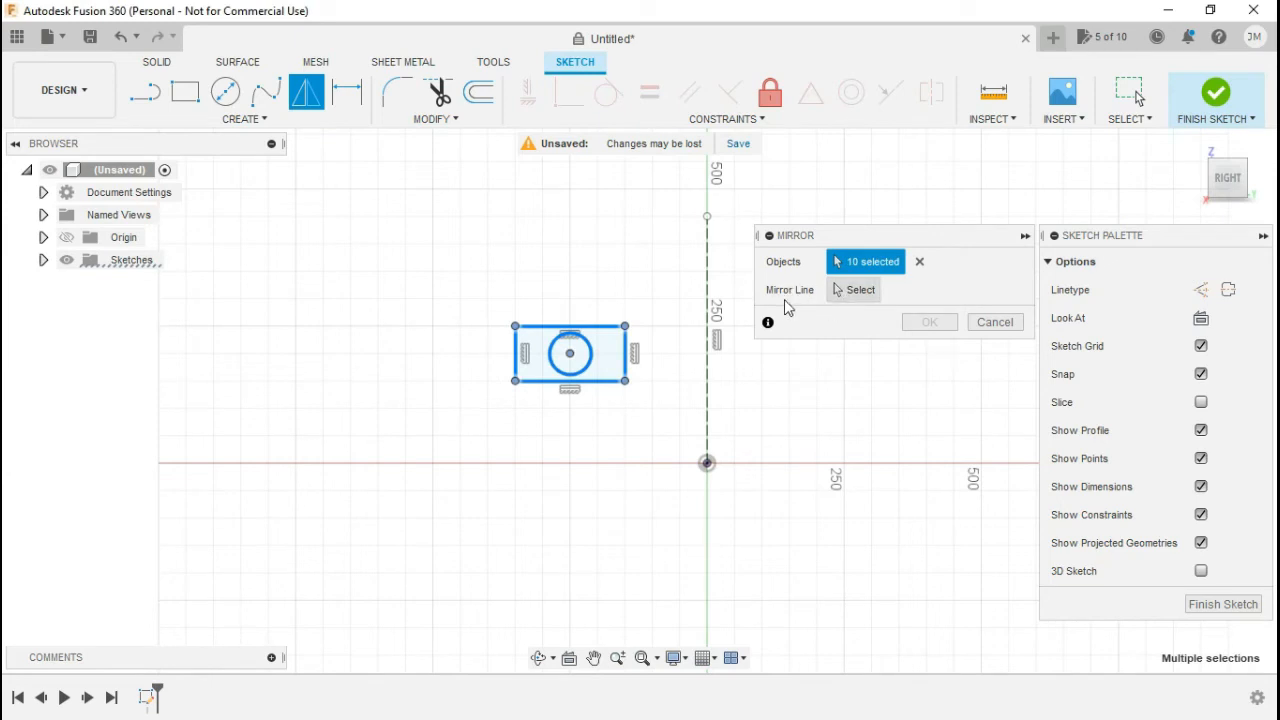
pyautogui.click(848, 292)
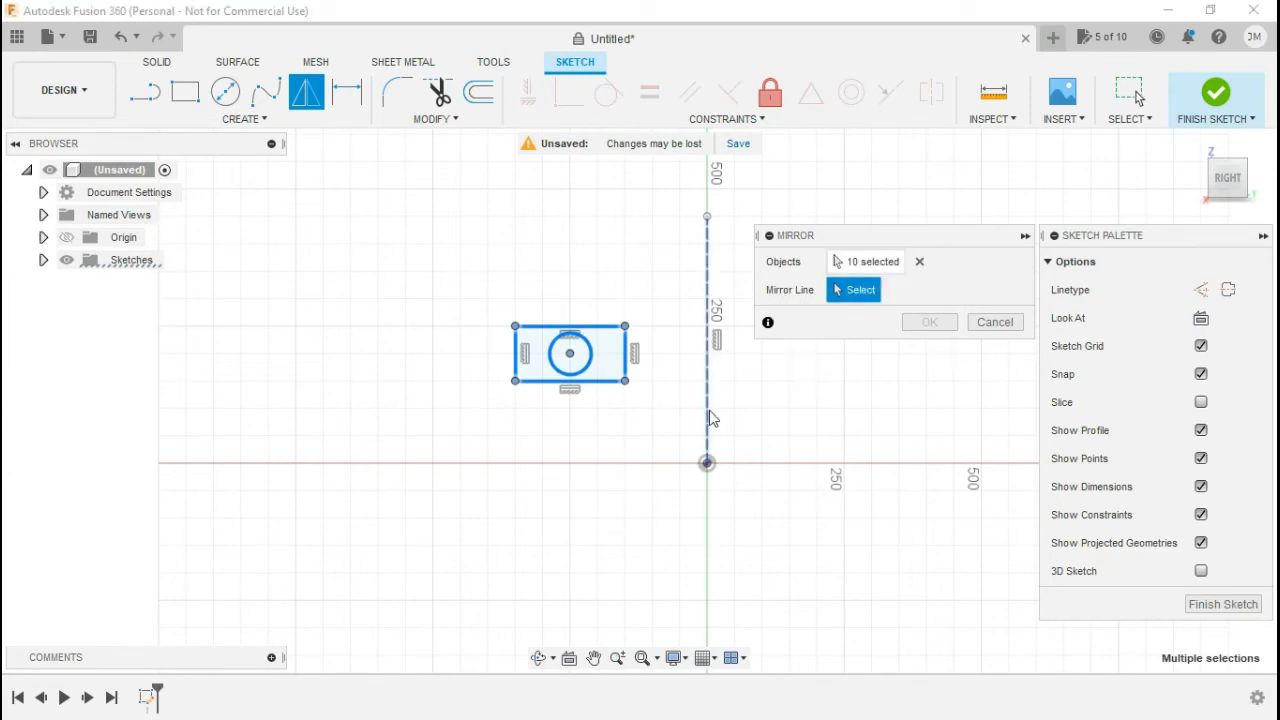
pyautogui.click(708, 418)
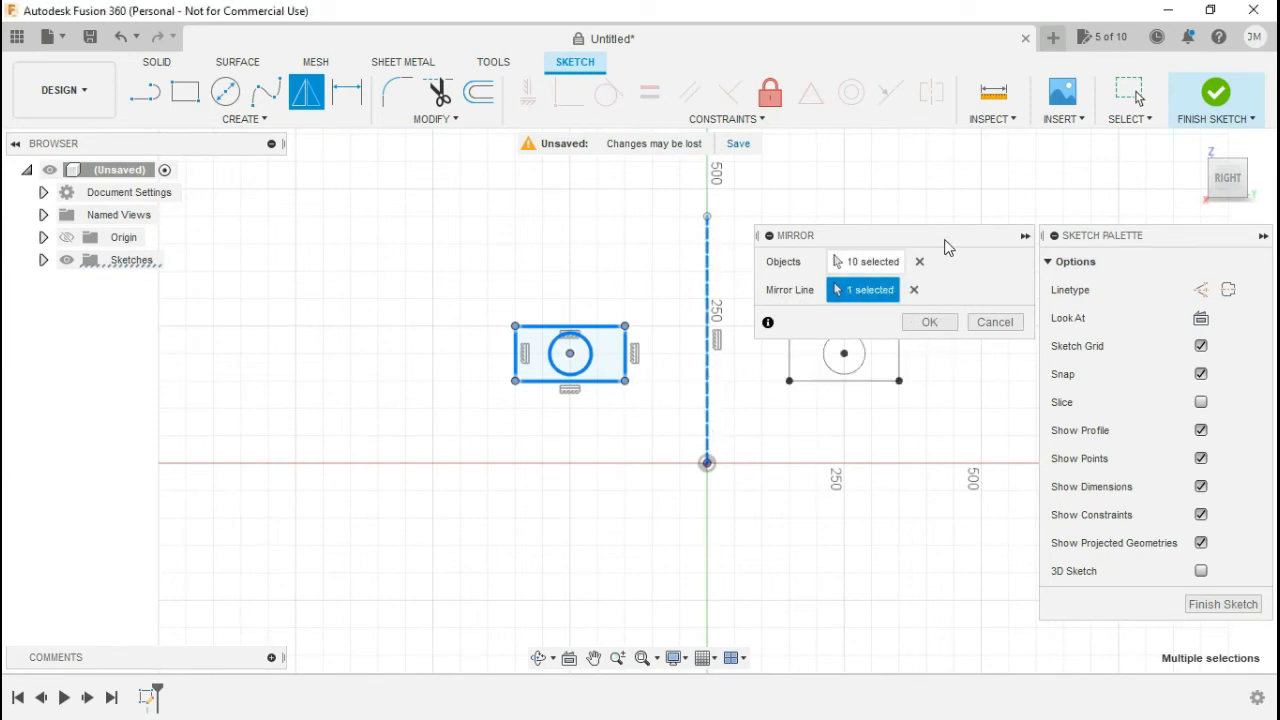
pyautogui.moveTo(947, 236); pyautogui.dragTo(960, 169)
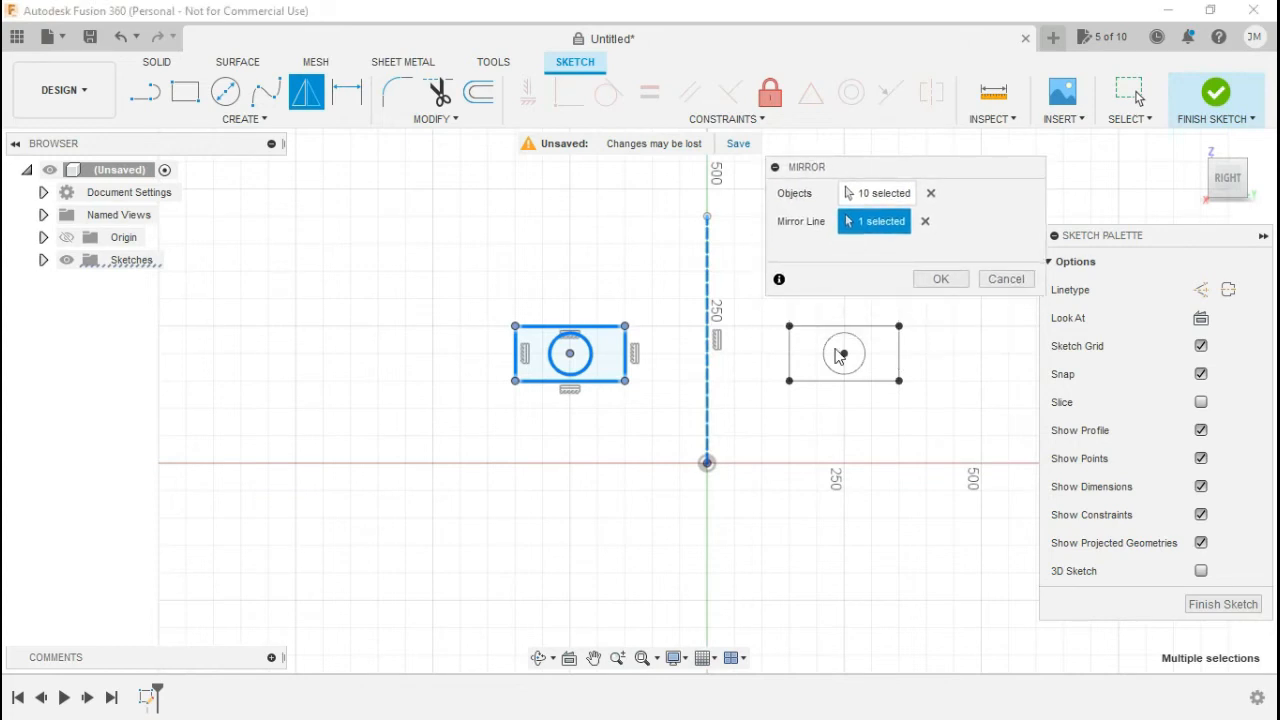
pyautogui.click(938, 279)
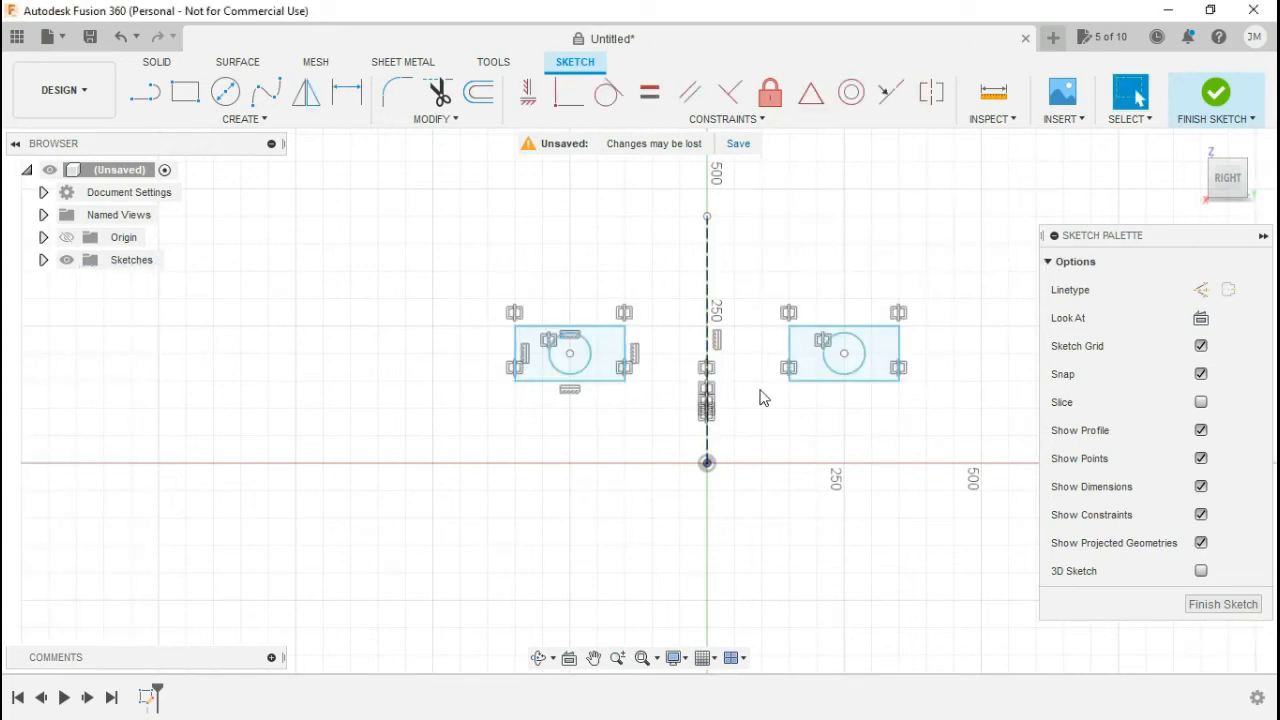
pyautogui.scroll(2, 760, 397)
pyautogui.scroll(-3, 786, 389)
pyautogui.click(222, 121)
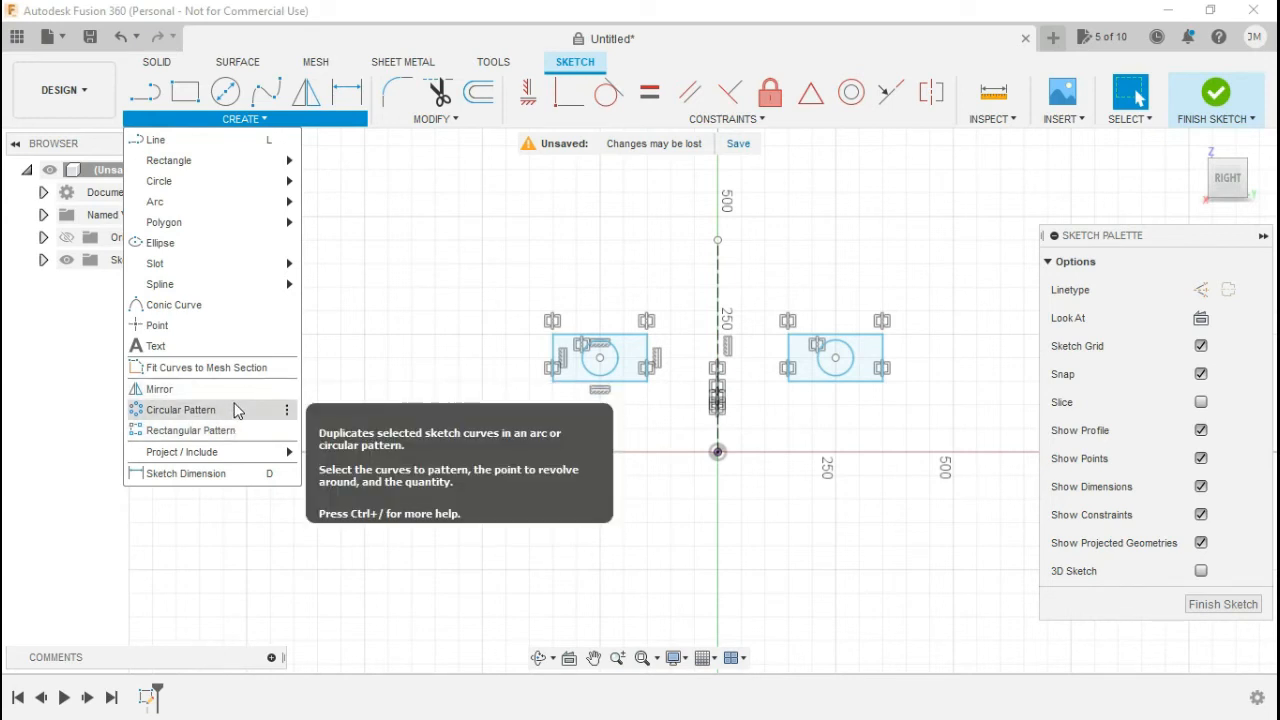
pyautogui.moveTo(257, 452)
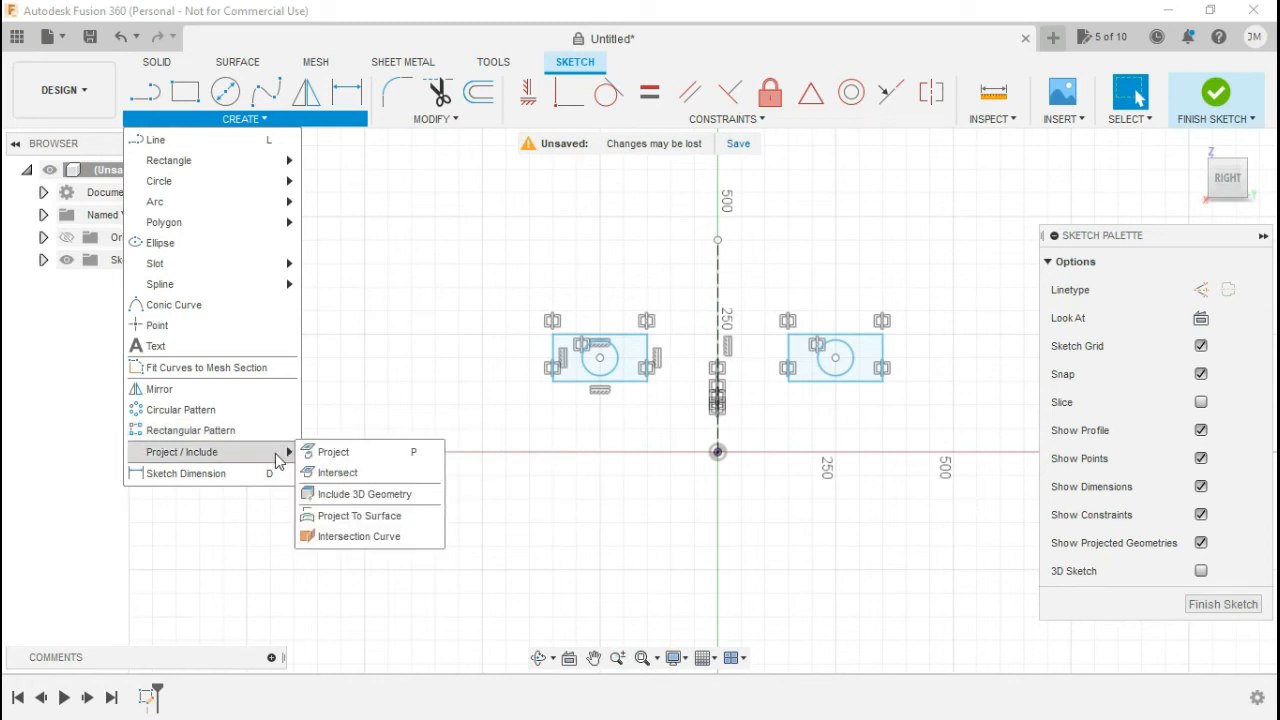
pyautogui.click(537, 124)
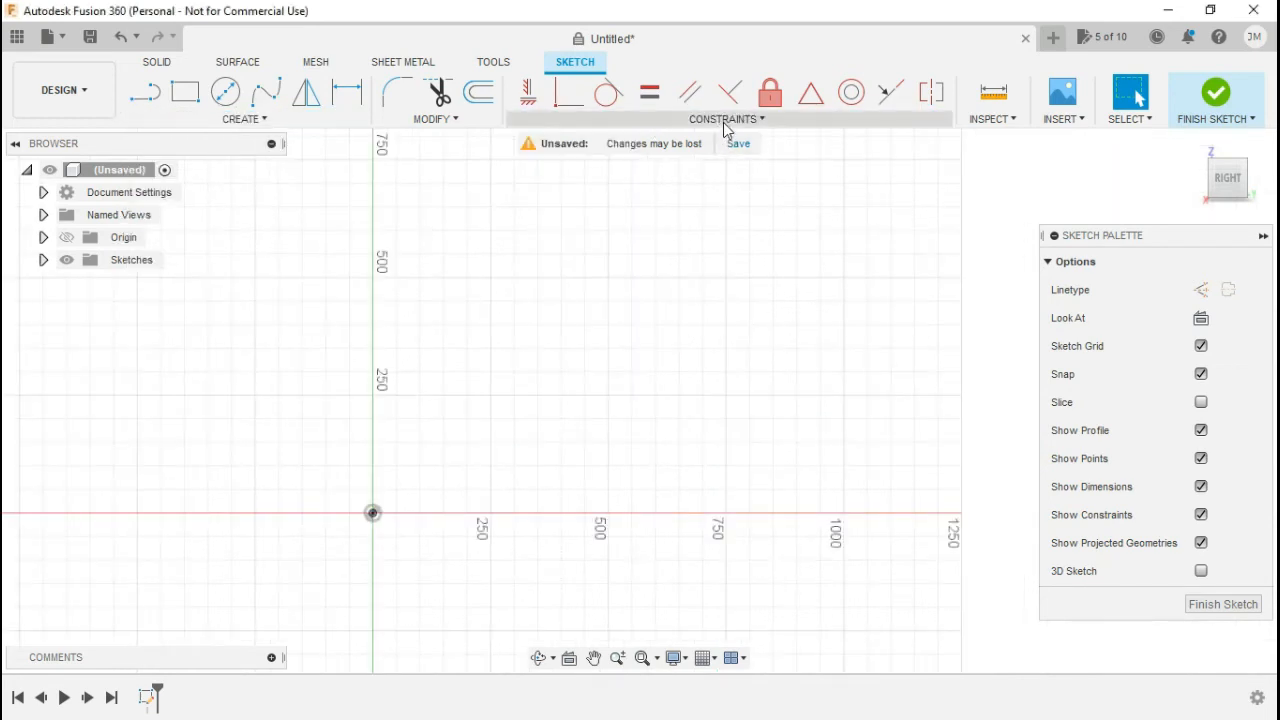
pyautogui.click(726, 124)
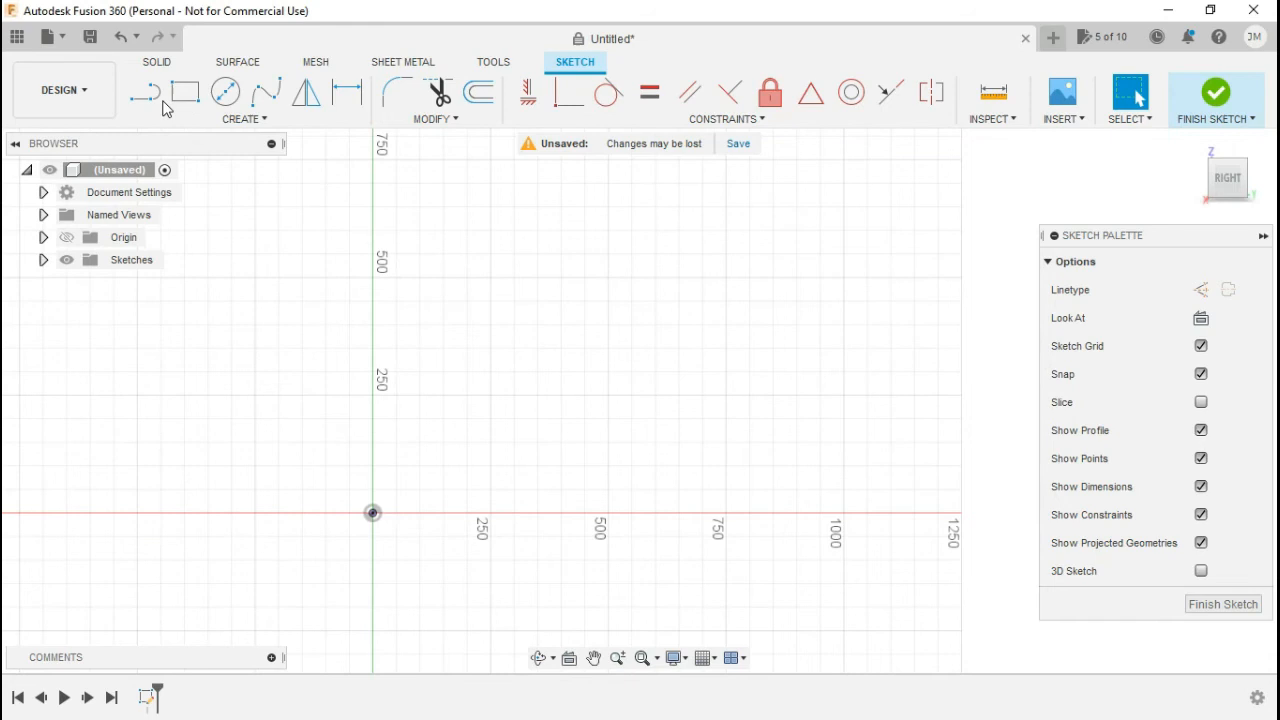
# - Draw a centre-diameter circle above and right of the origin, and stretch it freehand to about 175 mm in diameter
pyautogui.click(226, 91)
pyautogui.click(499, 372)
pyautogui.click(516, 394)
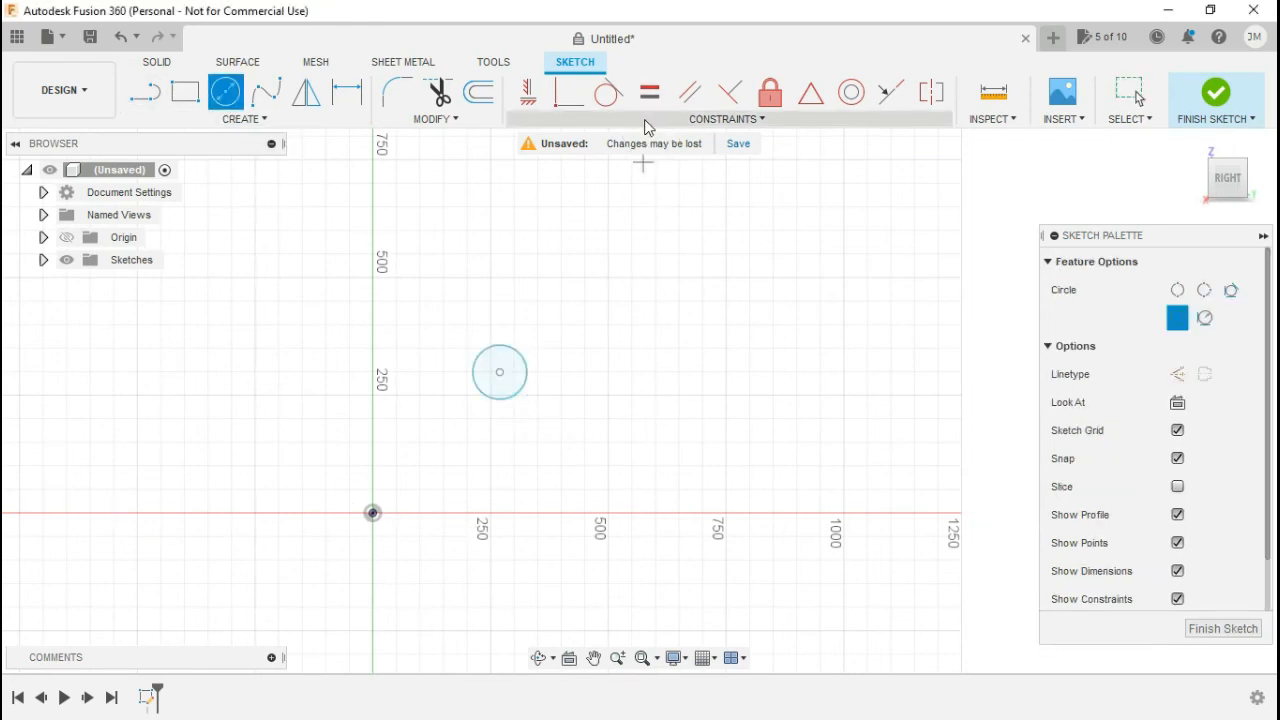
pyautogui.press('Escape')
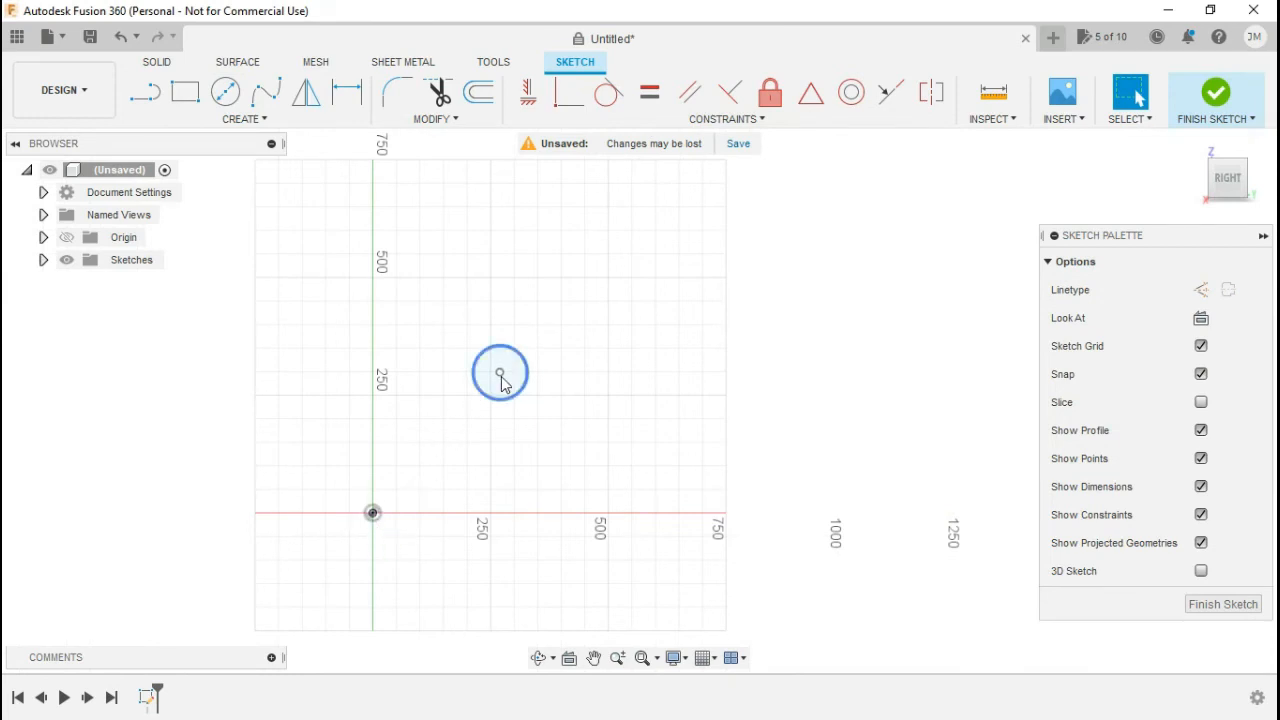
pyautogui.moveTo(540, 404)
pyautogui.mouseDown()
pyautogui.moveTo(524, 394)
pyautogui.moveTo(547, 398)
pyautogui.moveTo(537, 392)
pyautogui.mouseUp()
pyautogui.click(551, 425)
# - Dimension the circle's diameter as 100 mm and shift the circle slightly to test its freedom of movement
pyautogui.click(355, 98)
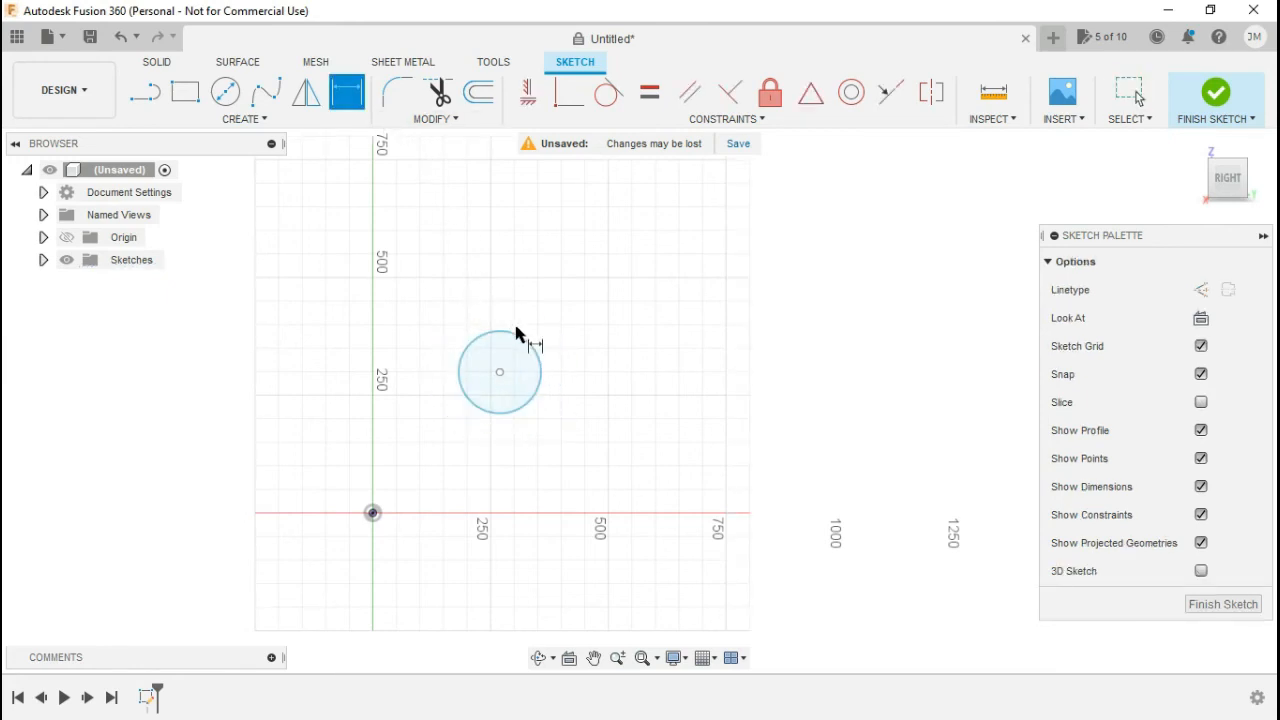
pyautogui.click(527, 352)
pyautogui.click(572, 330)
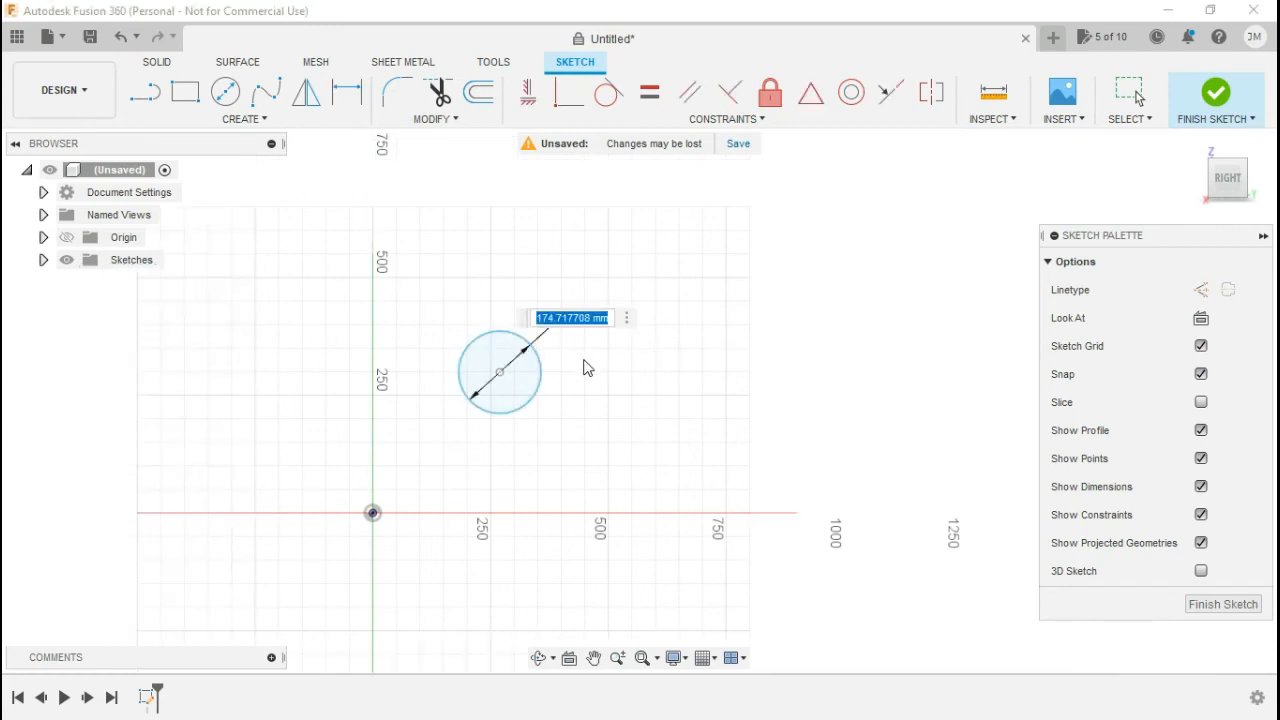
pyautogui.write('100')
pyautogui.press('Return')
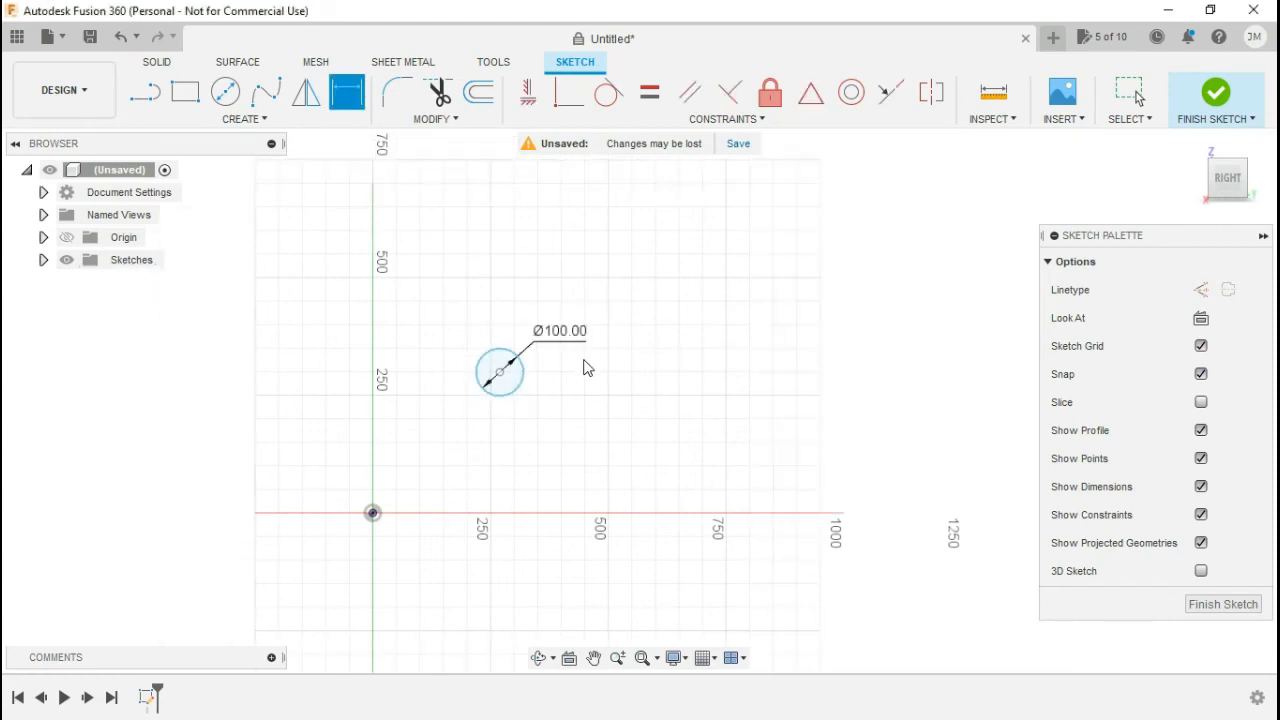
pyautogui.press('Escape')
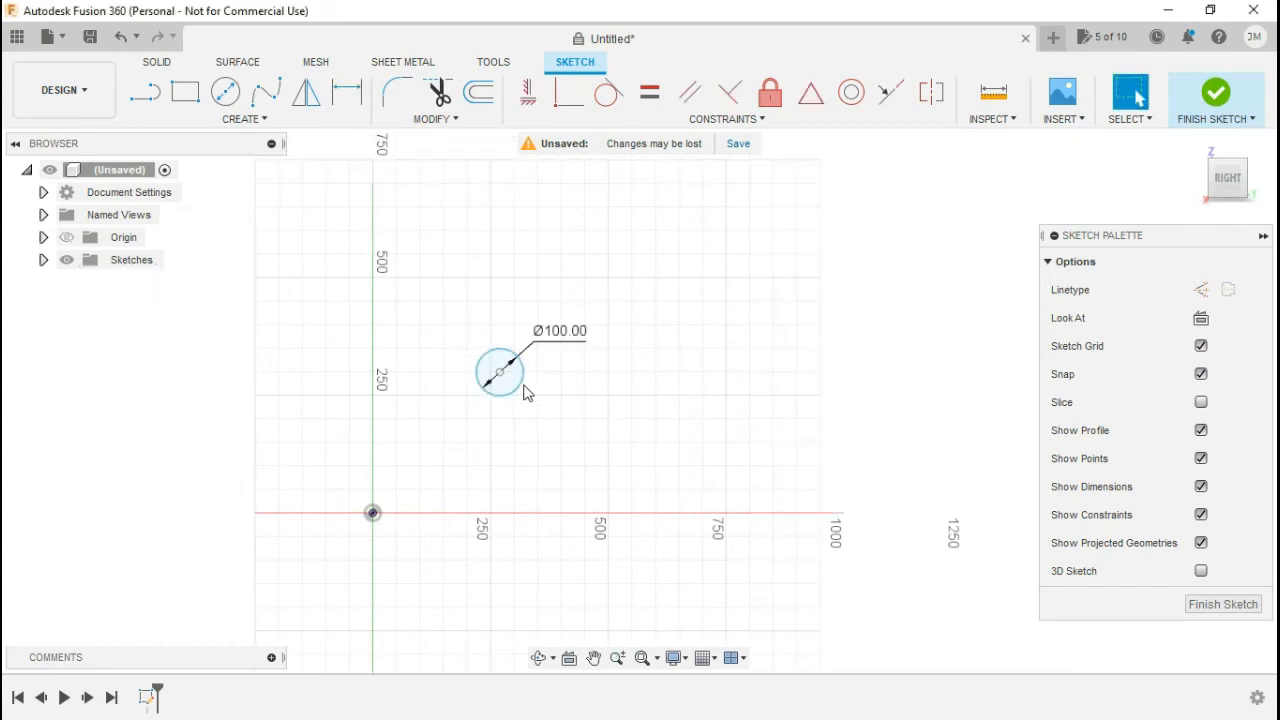
pyautogui.moveTo(521, 385)
pyautogui.mouseDown()
pyautogui.moveTo(555, 403)
pyautogui.moveTo(488, 369)
pyautogui.moveTo(529, 402)
pyautogui.moveTo(590, 350)
pyautogui.moveTo(555, 410)
pyautogui.moveTo(543, 380)
pyautogui.moveTo(596, 400)
pyautogui.moveTo(505, 421)
pyautogui.moveTo(525, 395)
pyautogui.moveTo(497, 381)
pyautogui.mouseUp()
pyautogui.click(585, 433)
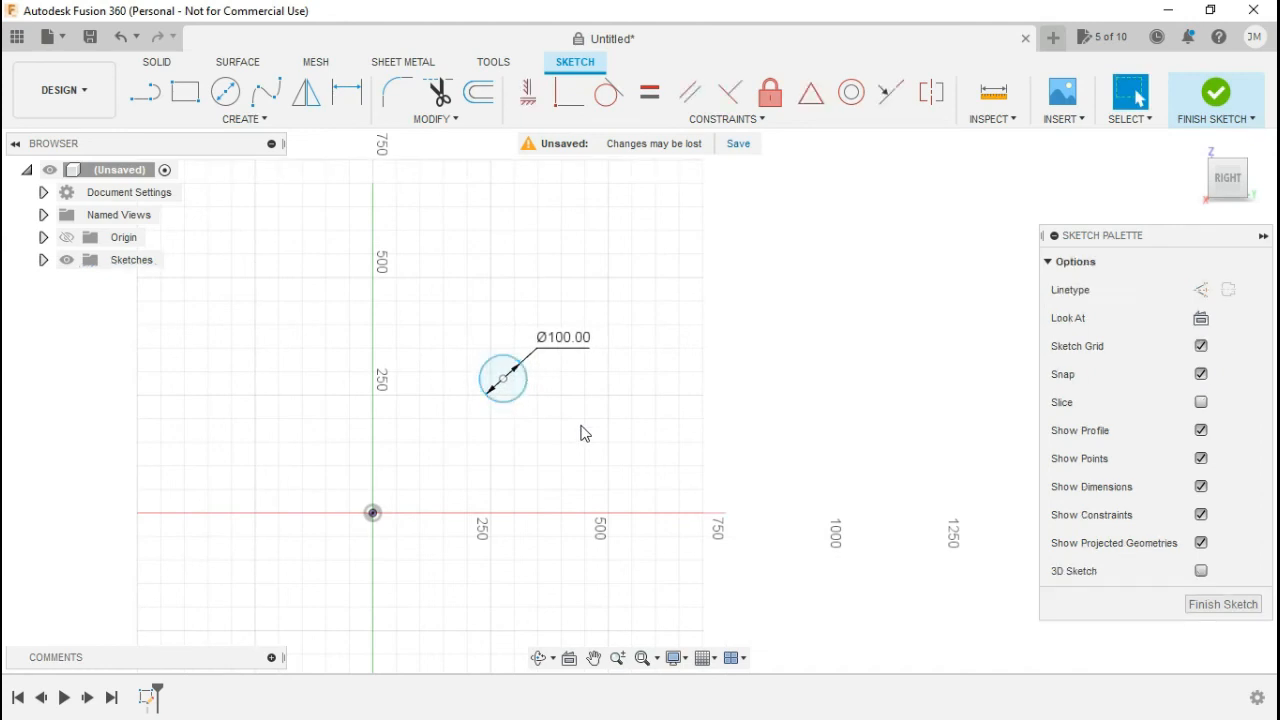
# - Dimension the horizontal distance from the origin to the circle's centre as 200 mm, below the axis, and move the circle slightly downward
pyautogui.click(347, 92)
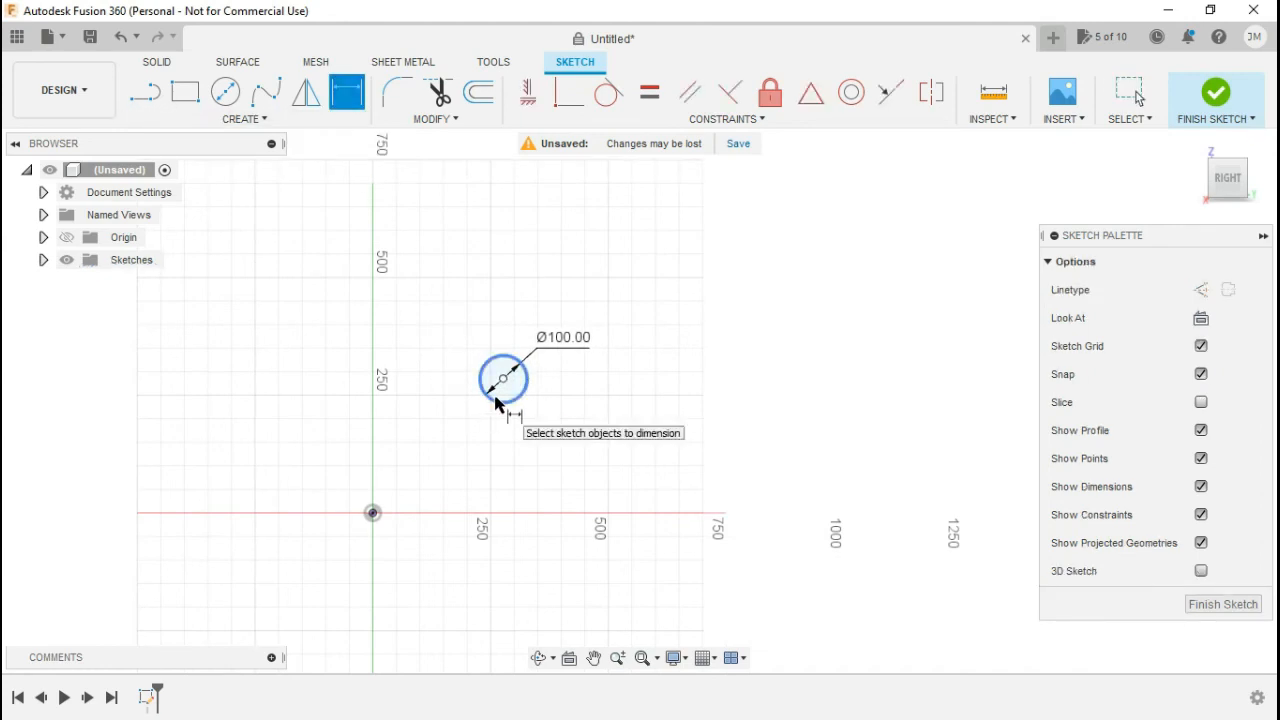
pyautogui.click(497, 402)
pyautogui.click(373, 514)
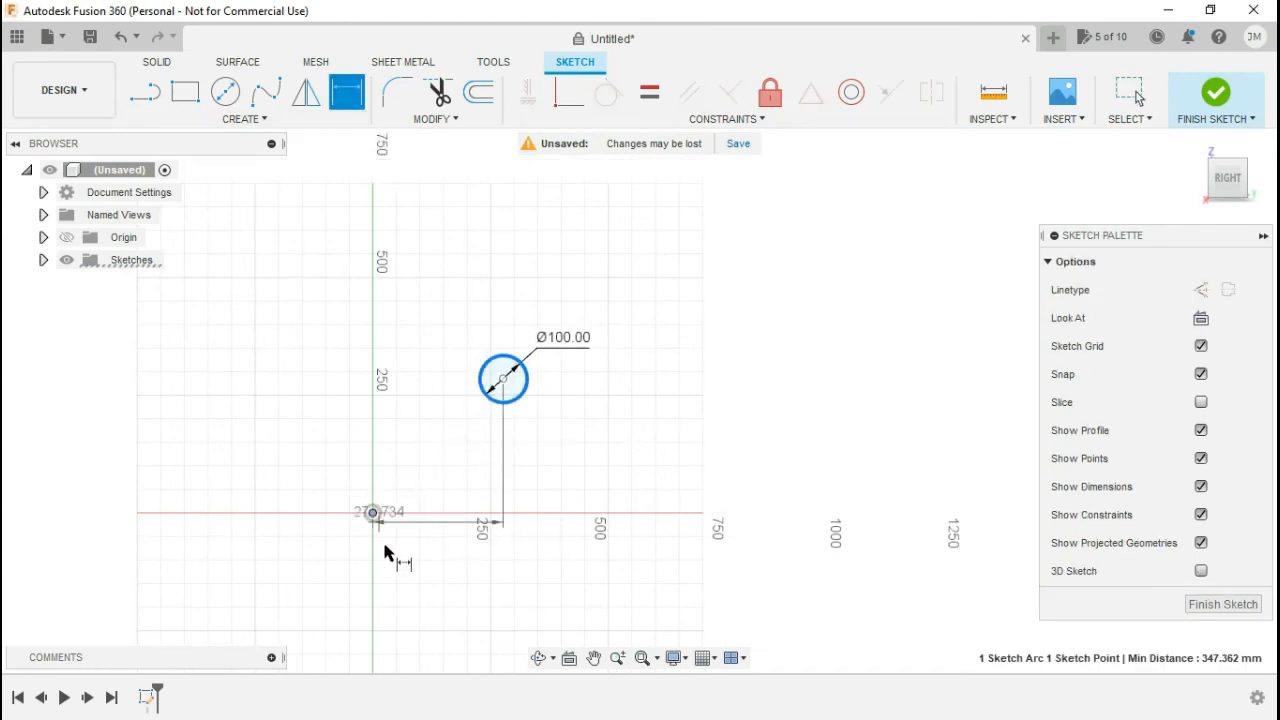
pyautogui.click(478, 581)
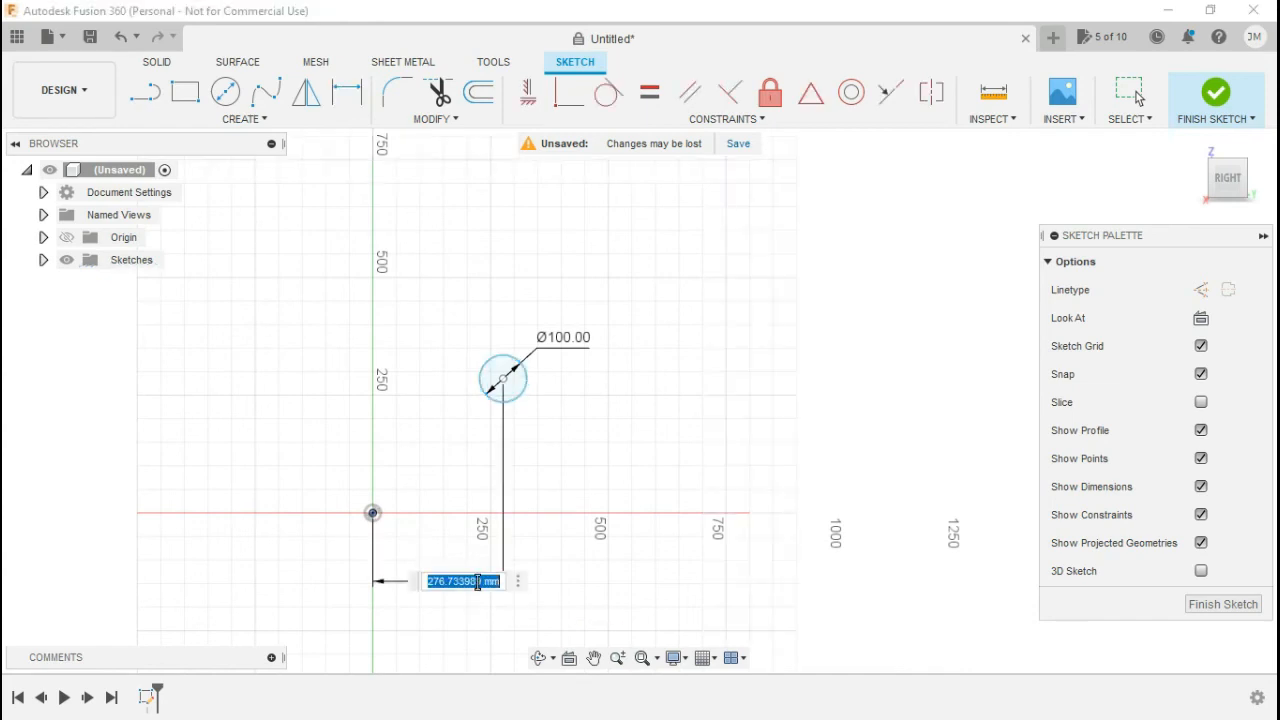
pyautogui.write('200')
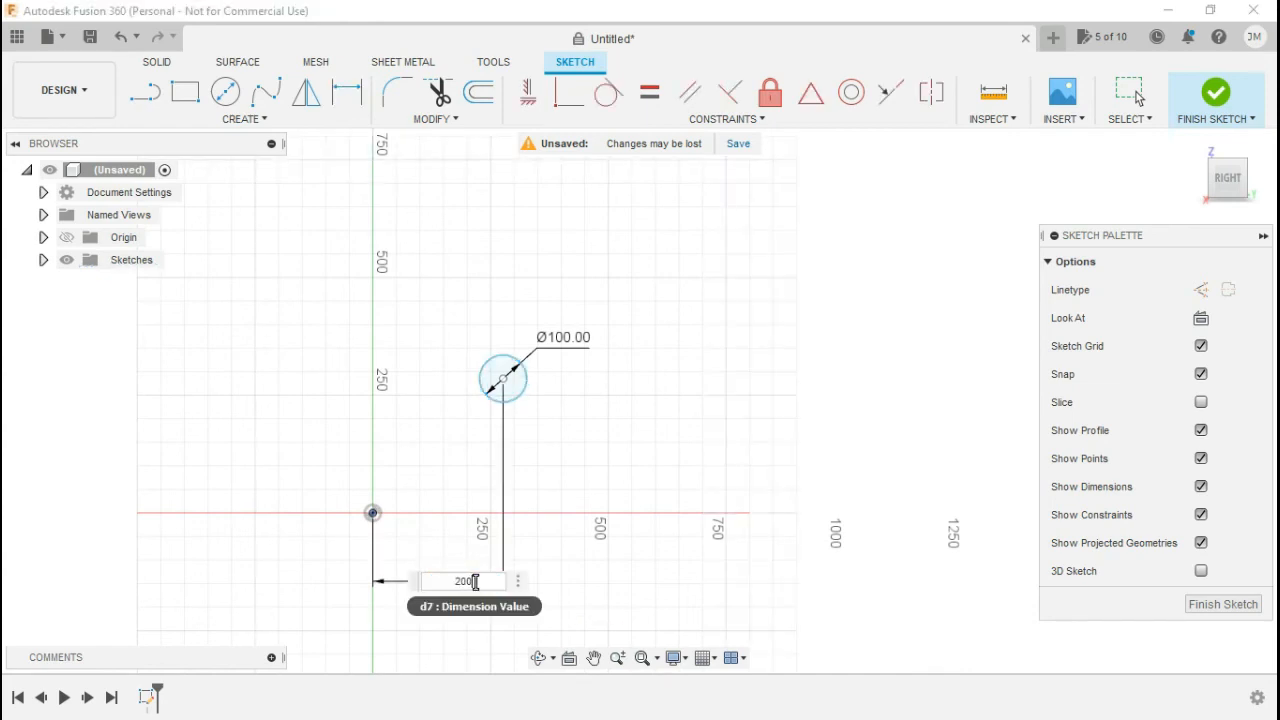
pyautogui.press('Return')
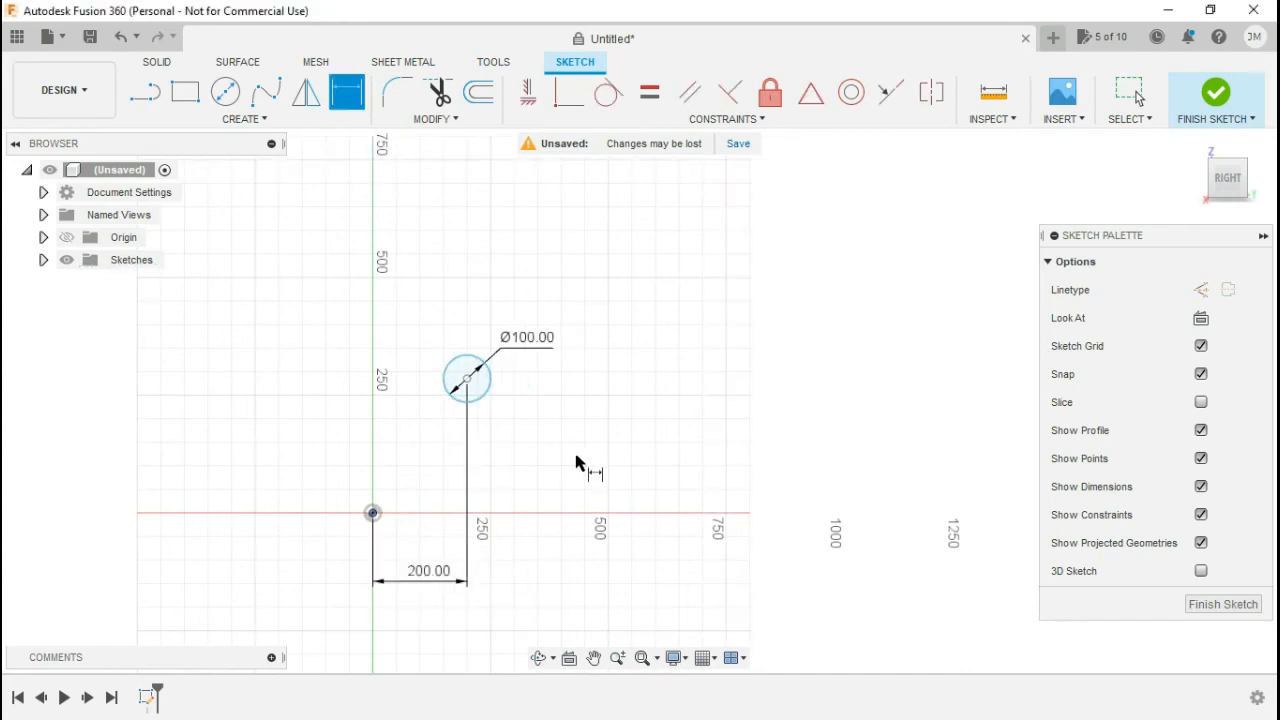
pyautogui.press('Escape')
pyautogui.moveTo(491, 382)
pyautogui.mouseDown()
pyautogui.moveTo(489, 461)
pyautogui.moveTo(508, 495)
pyautogui.moveTo(468, 506)
pyautogui.moveTo(478, 326)
pyautogui.moveTo(474, 486)
pyautogui.moveTo(489, 489)
pyautogui.moveTo(485, 505)
pyautogui.mouseUp()
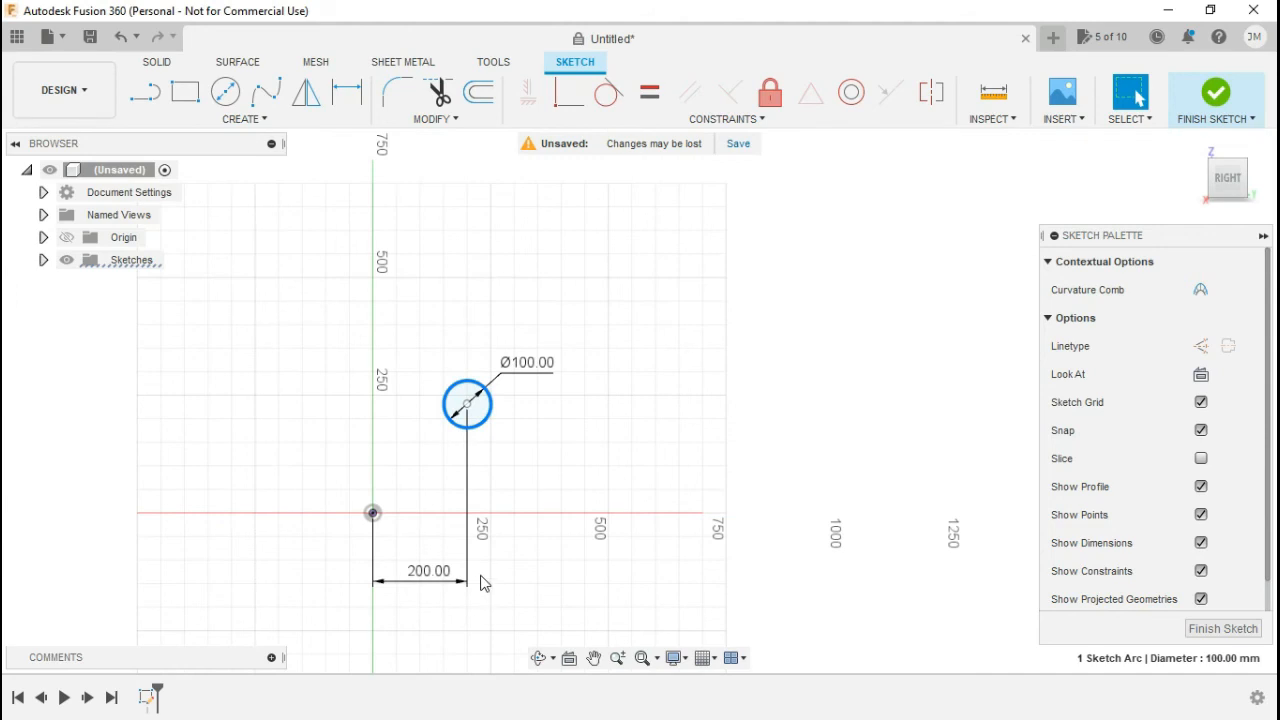
pyautogui.click(530, 572)
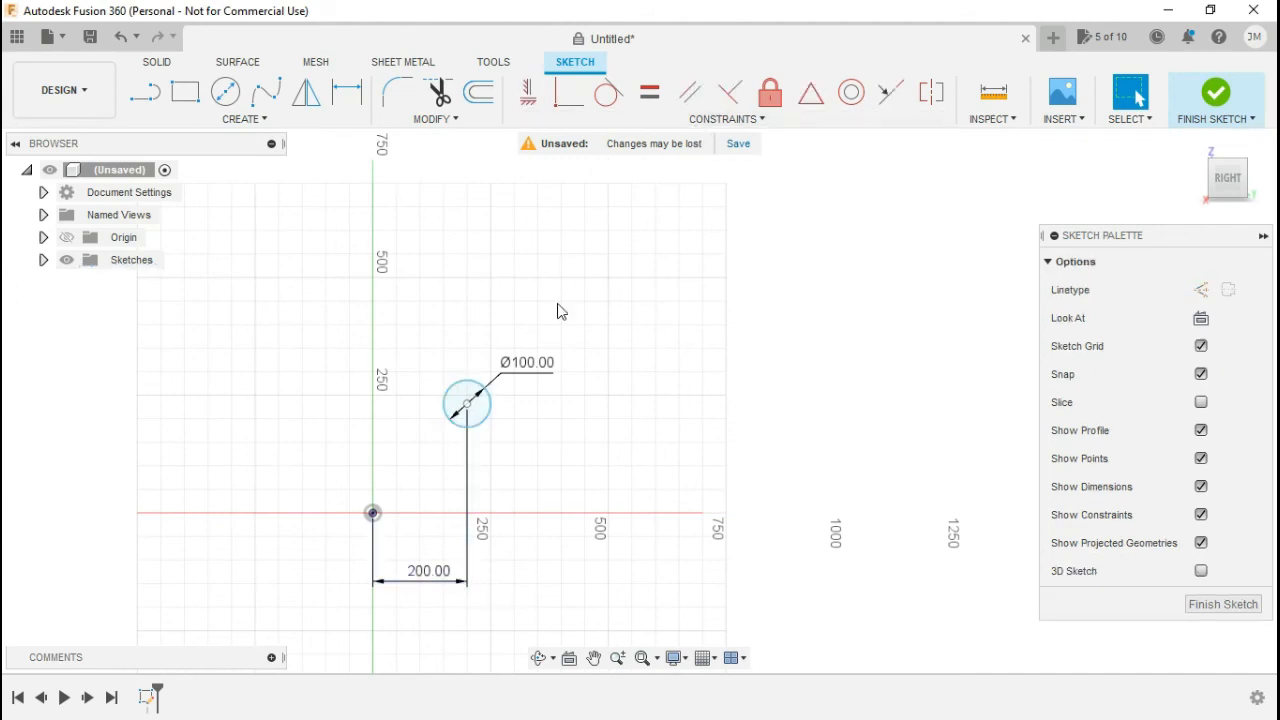
pyautogui.click(485, 422)
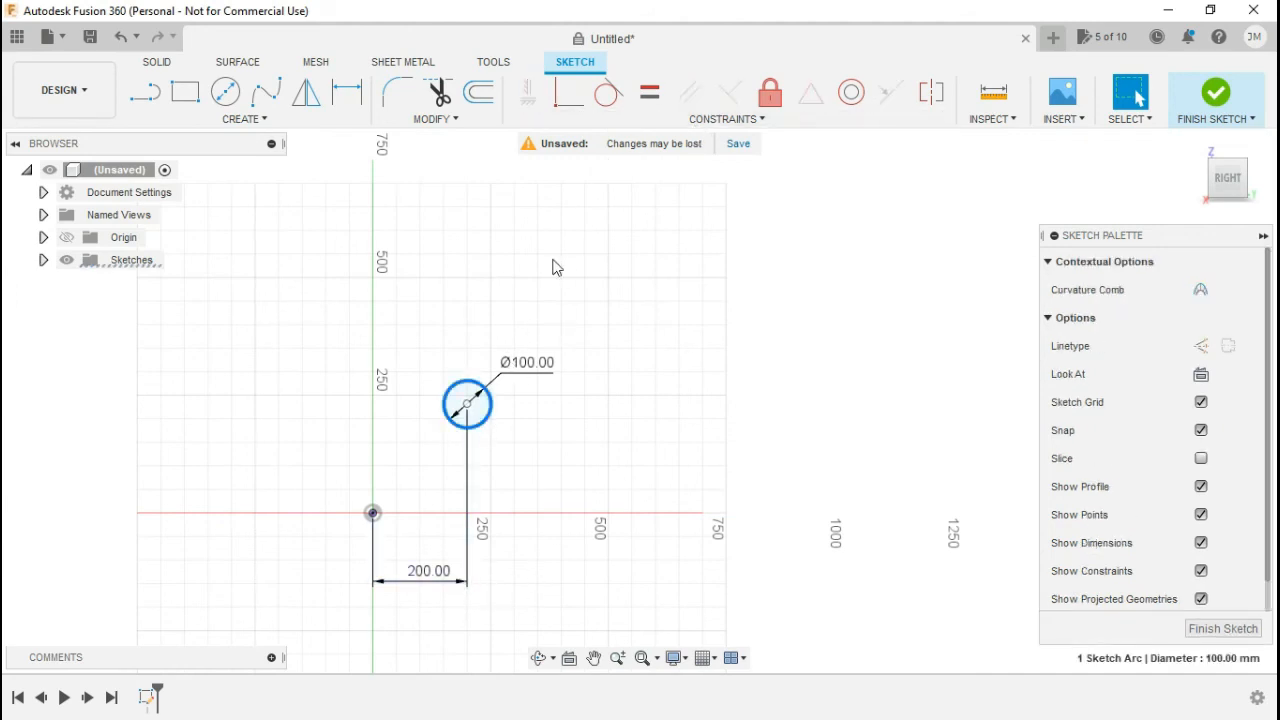
pyautogui.click(600, 121)
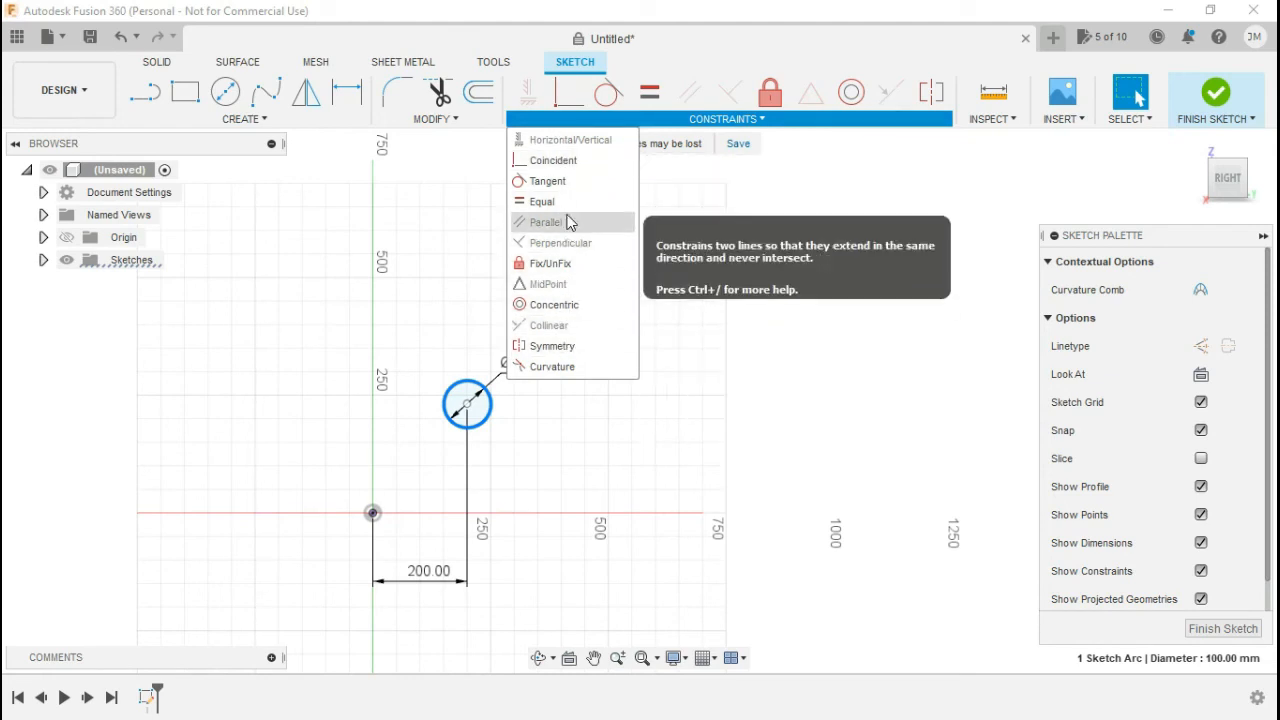
pyautogui.click(600, 478)
# - Dimension the vertical distance from the origin to the circle's centre as 100 mm, placed beside the circle
pyautogui.press('d')
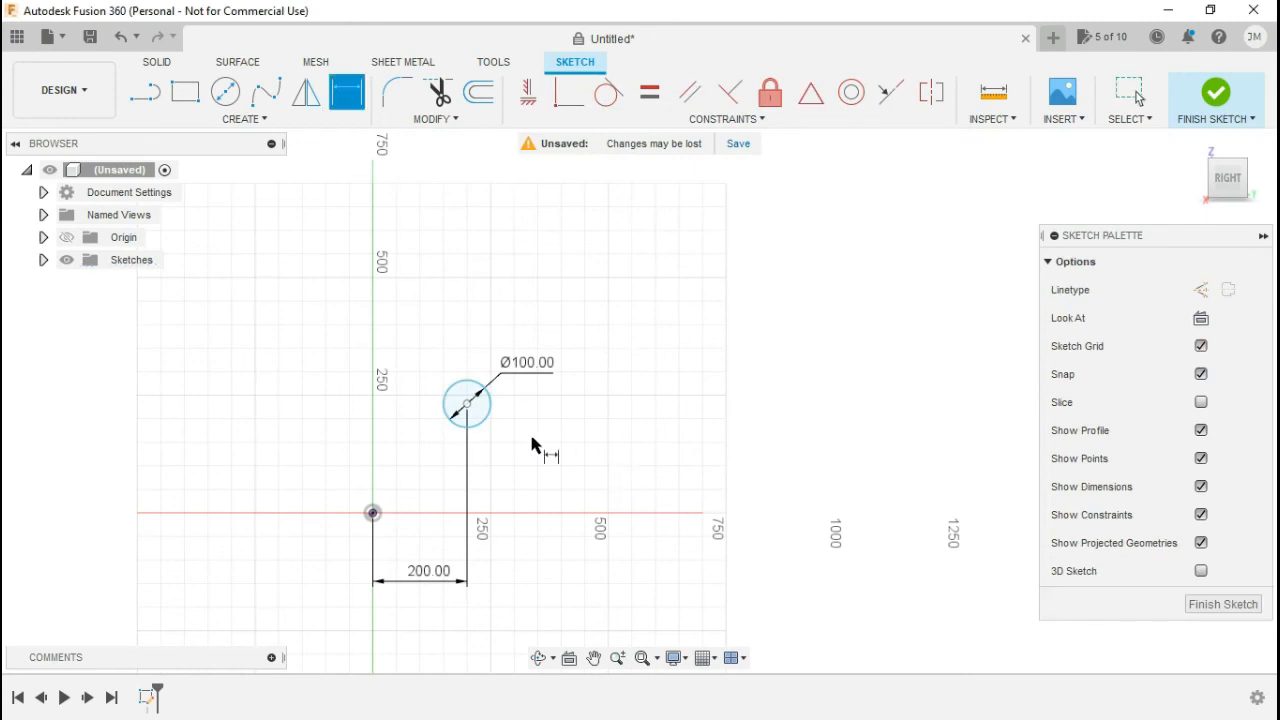
pyautogui.click(483, 424)
pyautogui.click(372, 513)
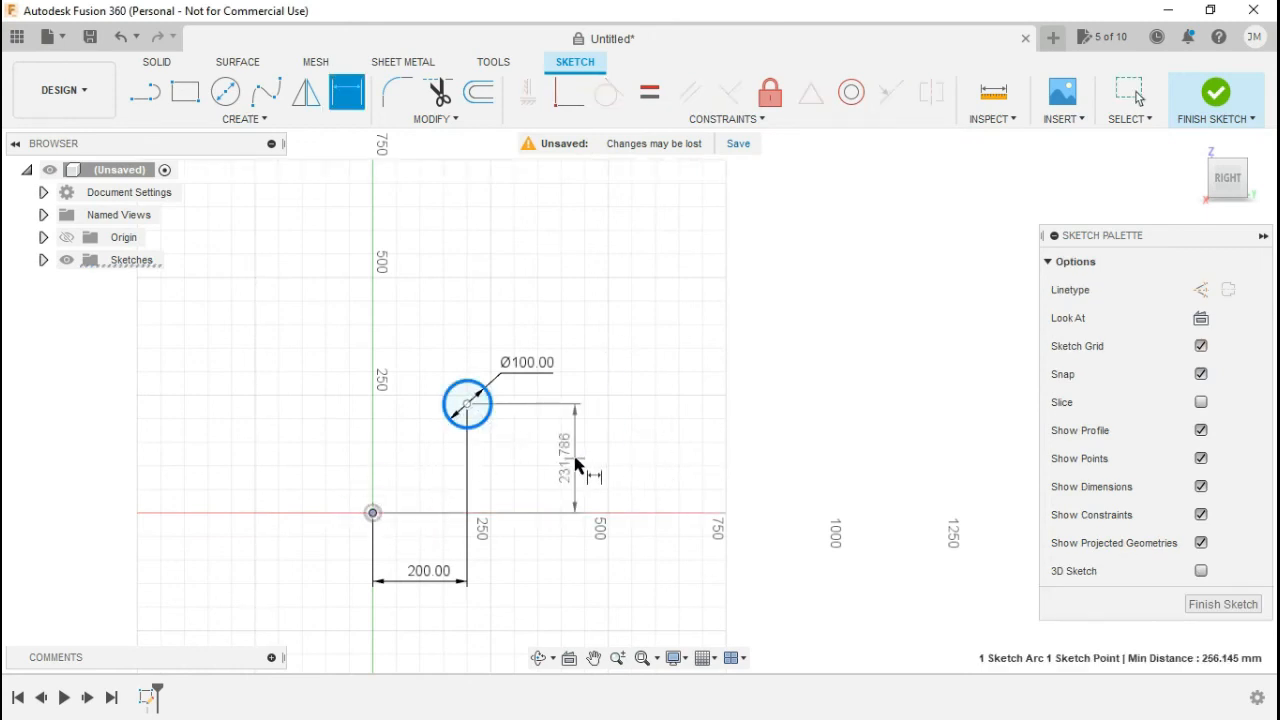
pyautogui.click(575, 462)
pyautogui.write('1')
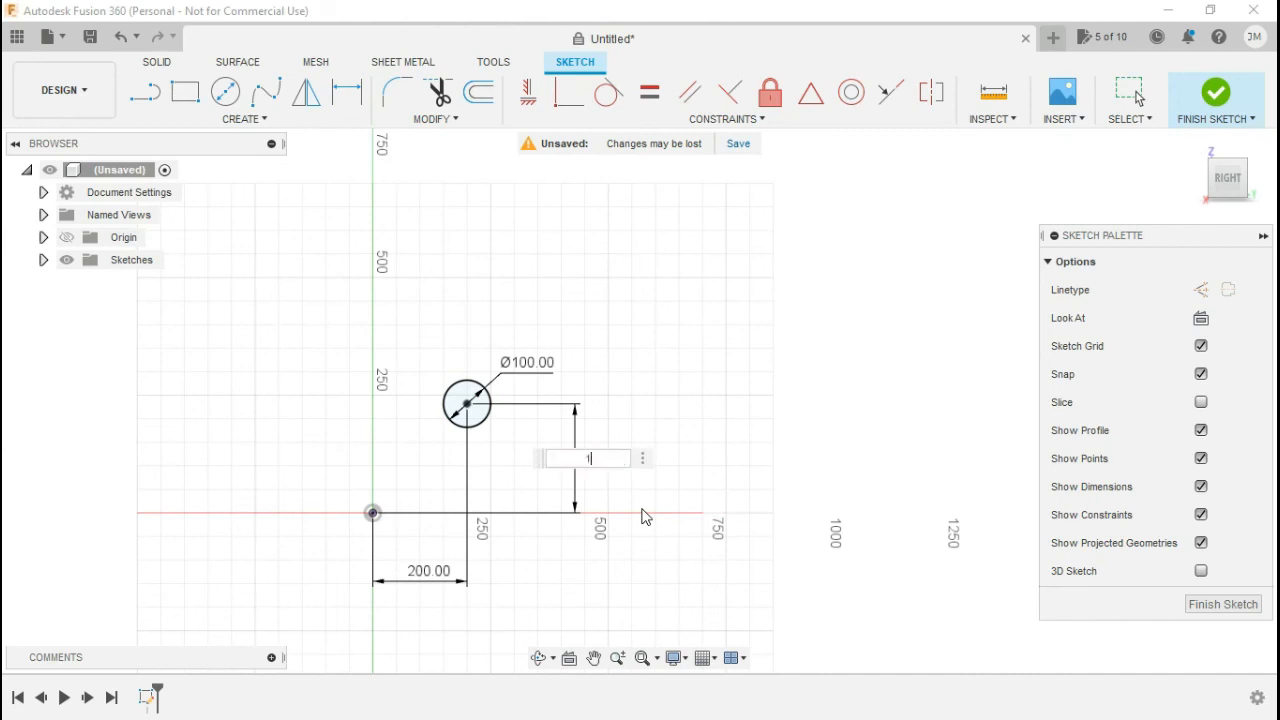
pyautogui.write('00')
pyautogui.press('Return')
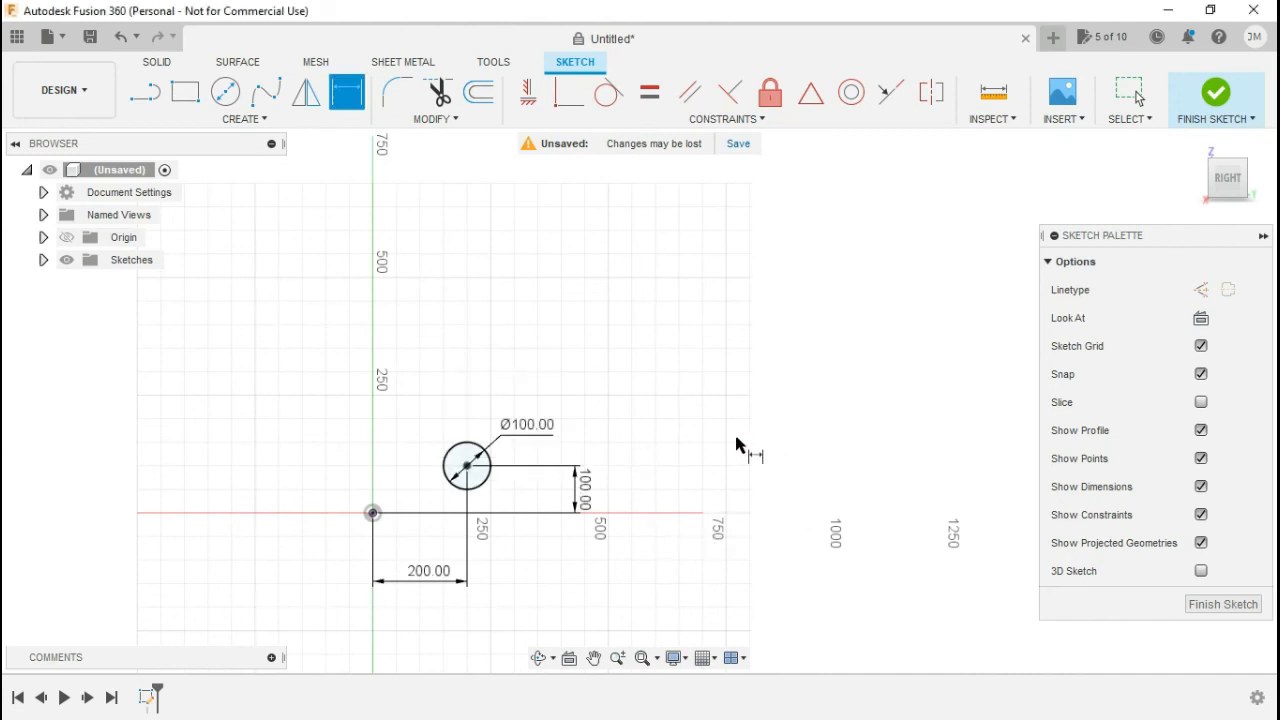
pyautogui.press('Escape')
pyautogui.click(488, 453)
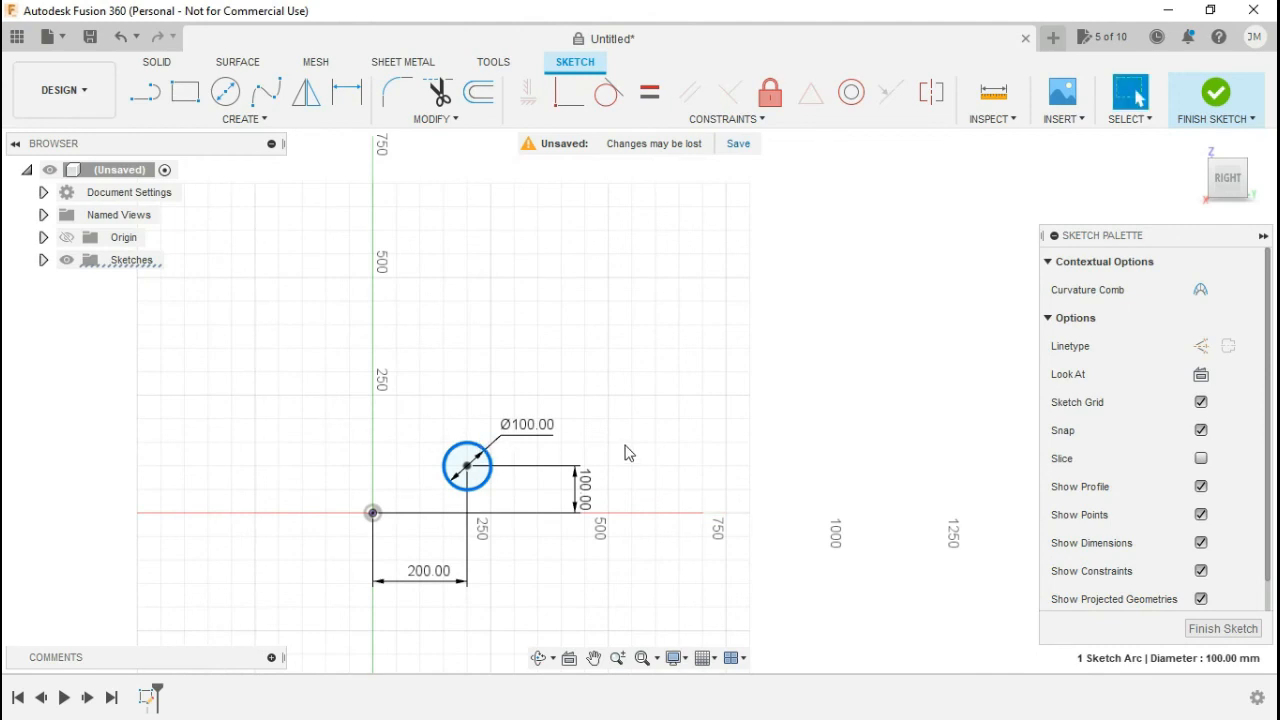
pyautogui.click(746, 119)
pyautogui.click(677, 316)
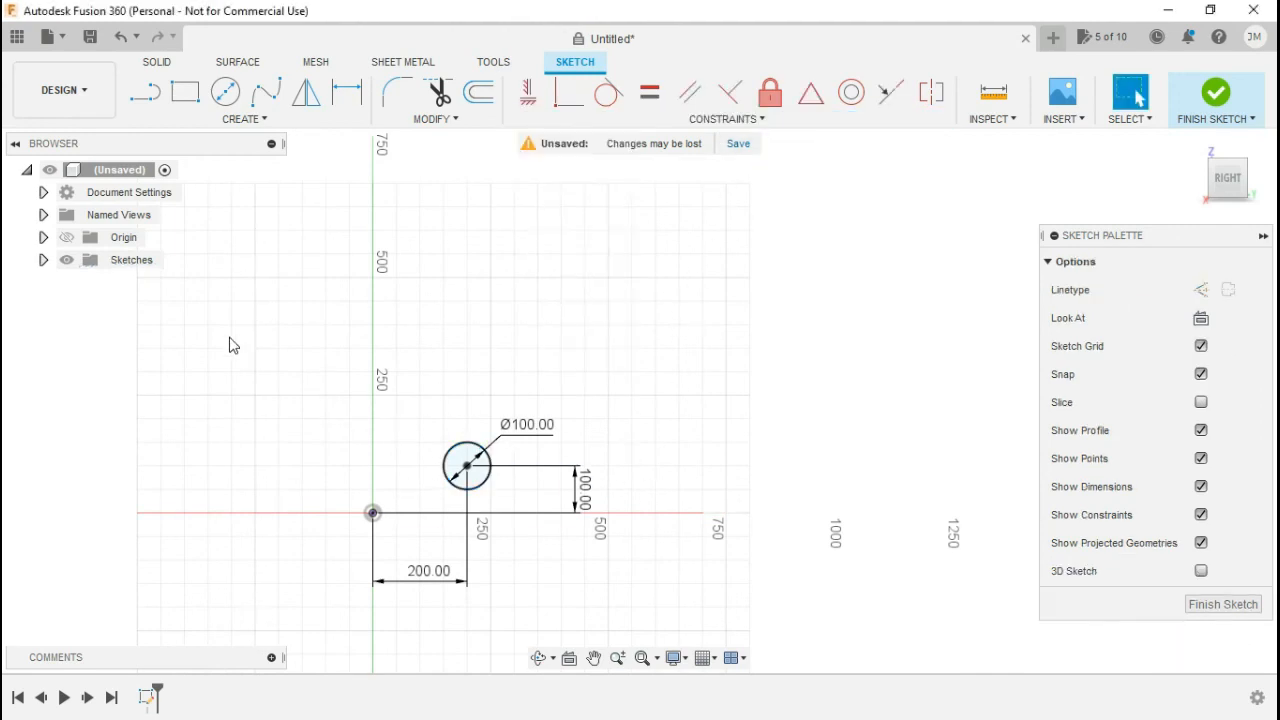
# - Delete the circle together with its diameter and position dimensions, clearing the sketch
pyautogui.moveTo(283, 373)
pyautogui.mouseDown()
pyautogui.moveTo(548, 612)
pyautogui.moveTo(671, 645)
pyautogui.mouseUp()
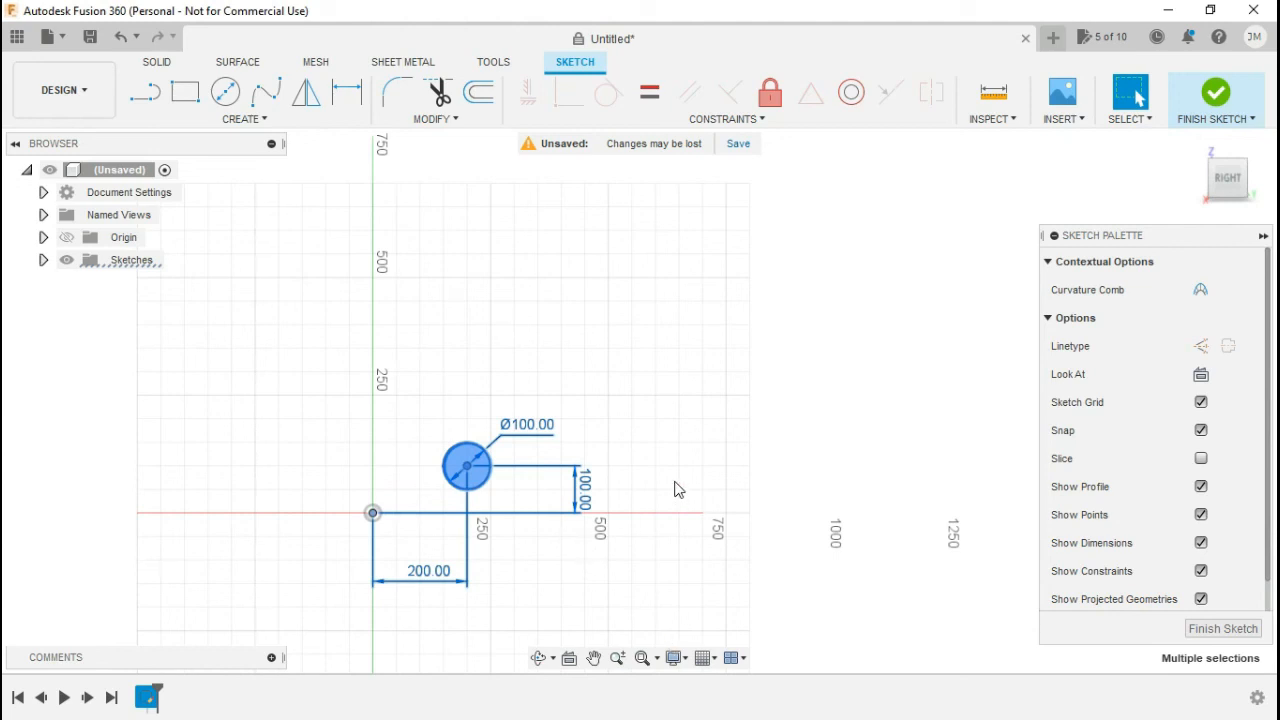
pyautogui.press('Delete')
pyautogui.click(306, 123)
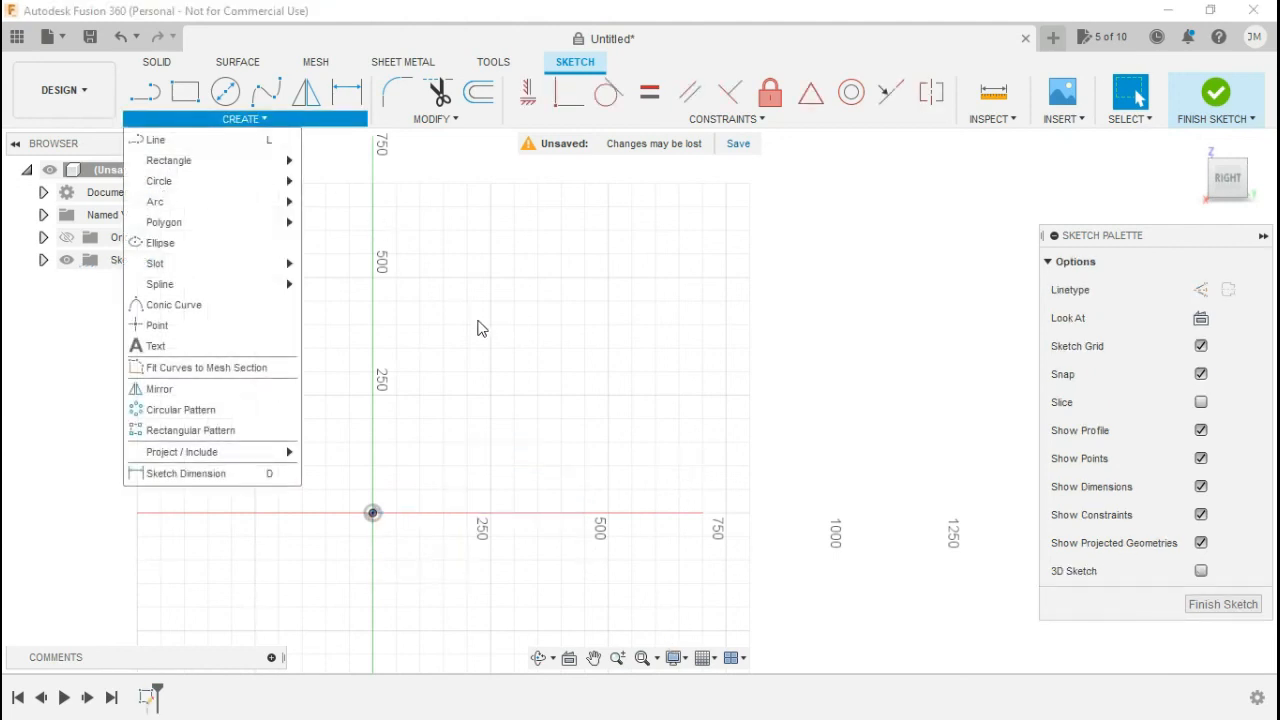
pyautogui.click(480, 328)
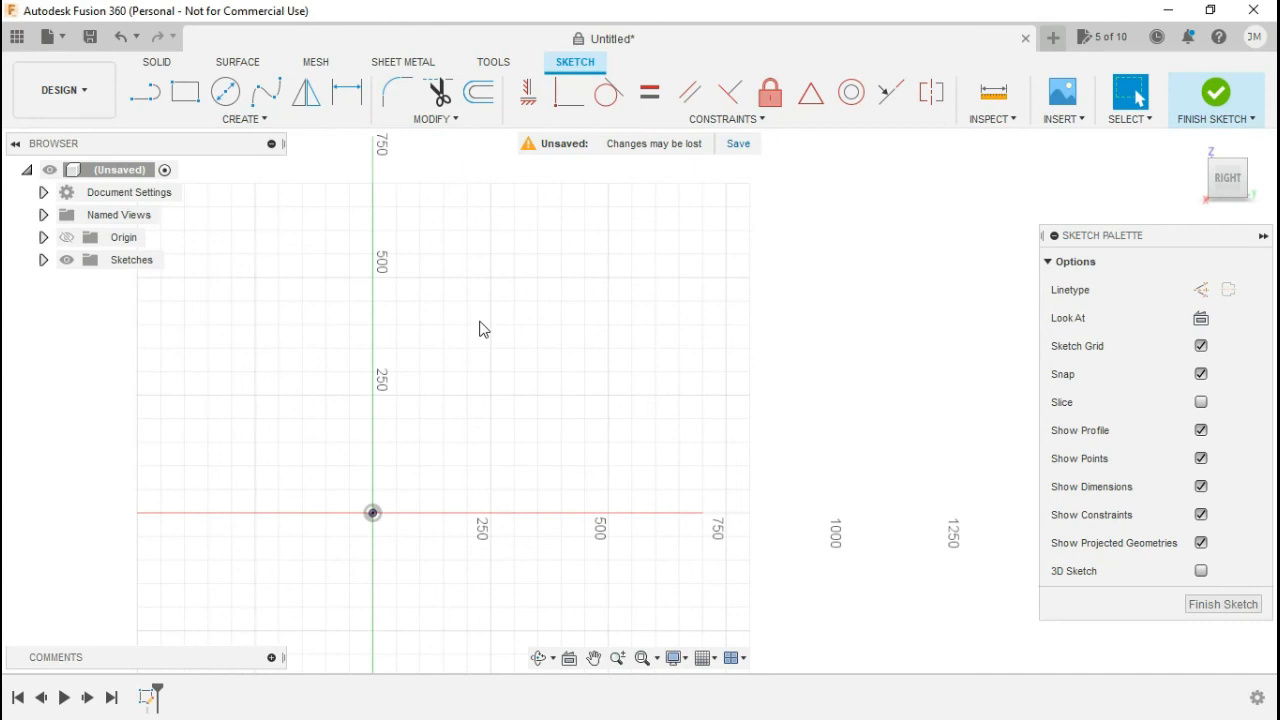
# - Finish the empty sketch and switch to the solid modelling tools
pyautogui.click(236, 64)
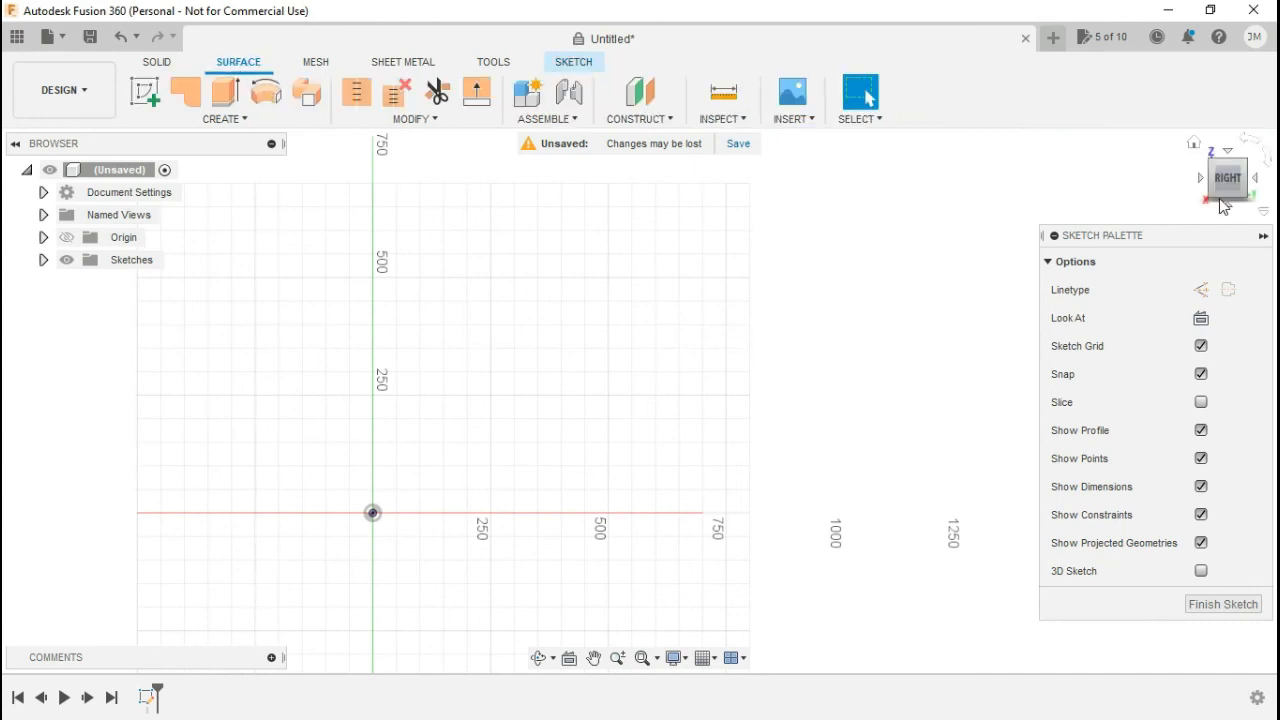
pyautogui.click(1226, 606)
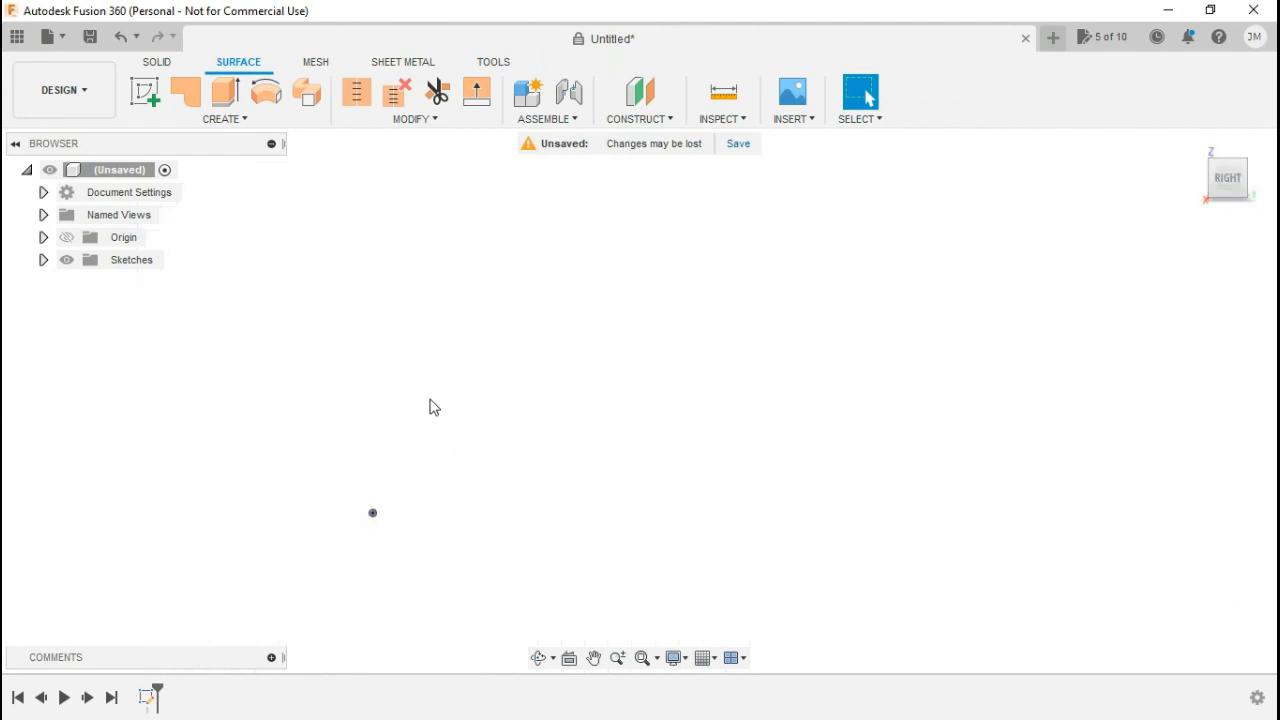
pyautogui.click(158, 62)
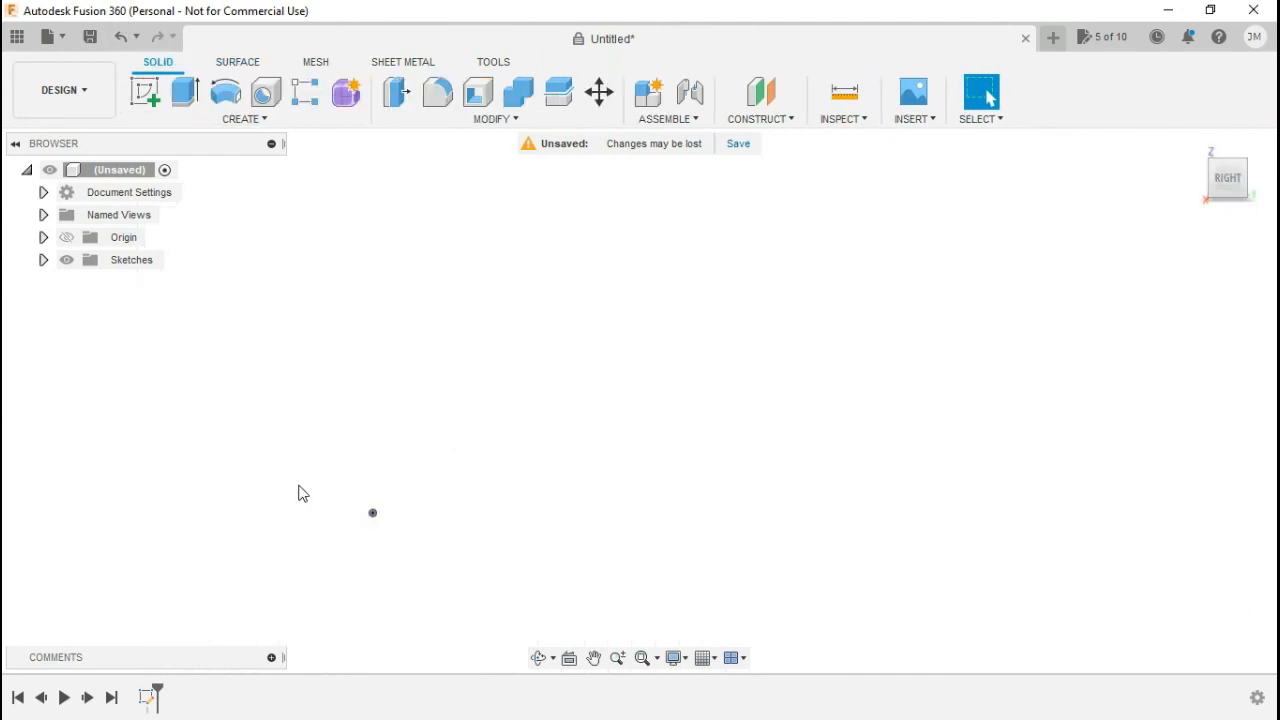